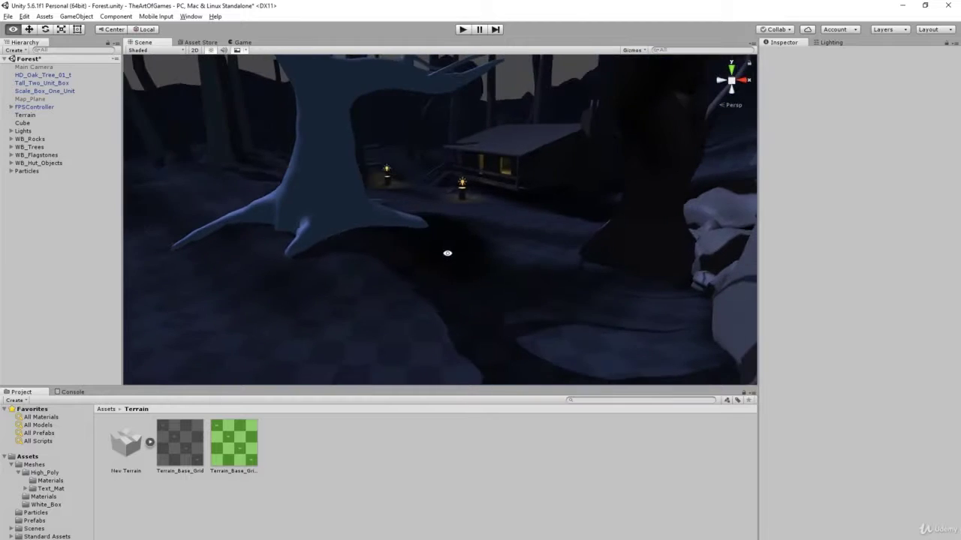
{"action": "middle_click_drag", "start_coordinate": [424, 120], "coordinate": [424, 169]}
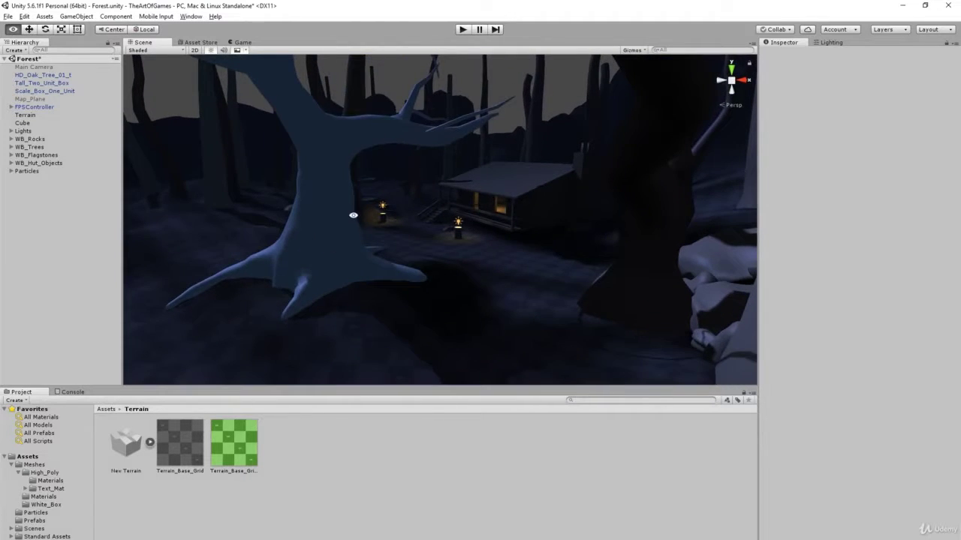
{"action": "left_click_drag", "start_coordinate": [352, 213], "coordinate": [345, 170], "text": "alt"}
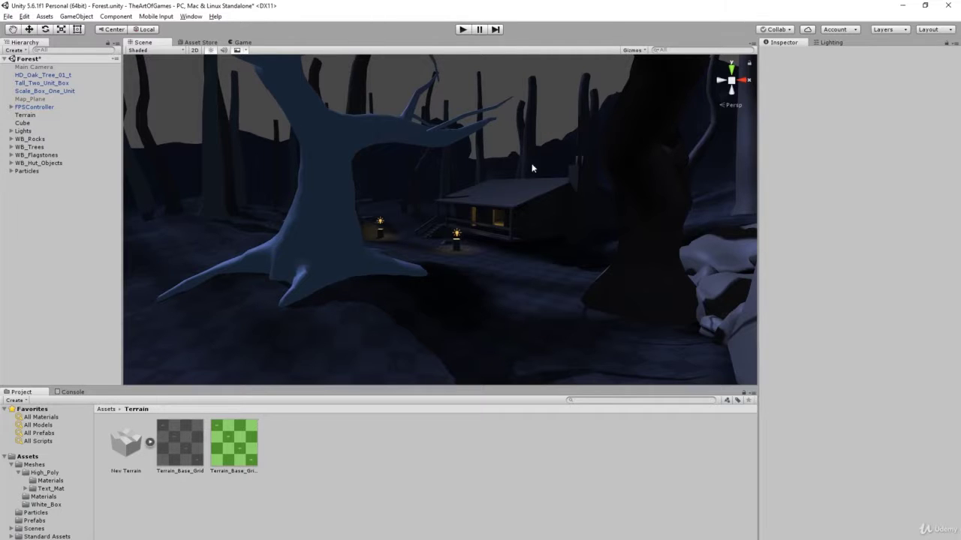
{"action": "right_click_drag", "start_coordinate": [352, 170], "coordinate": [305, 138]}
{"action": "right_click_drag", "start_coordinate": [390, 330], "coordinate": [410, 273]}
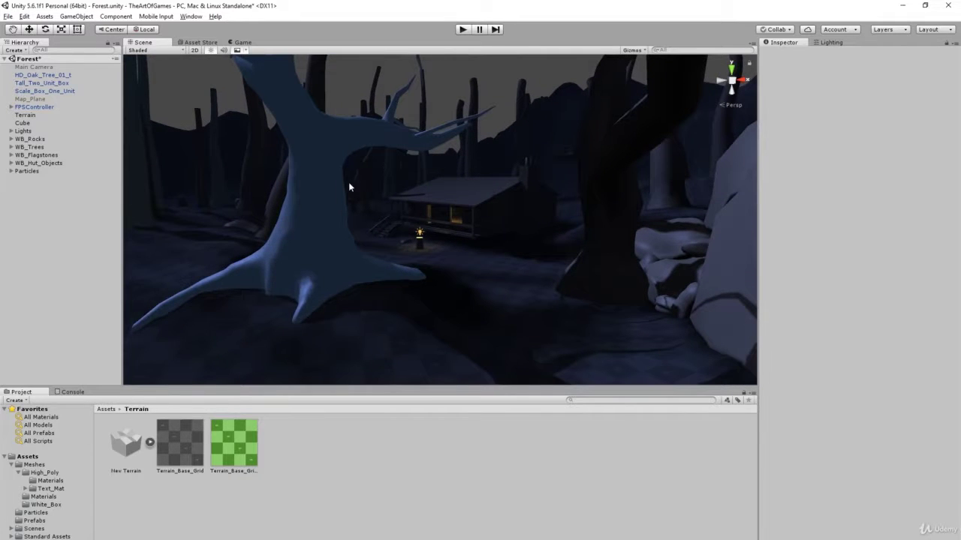
{"action": "right_click_drag", "start_coordinate": [338, 196], "coordinate": [402, 227]}
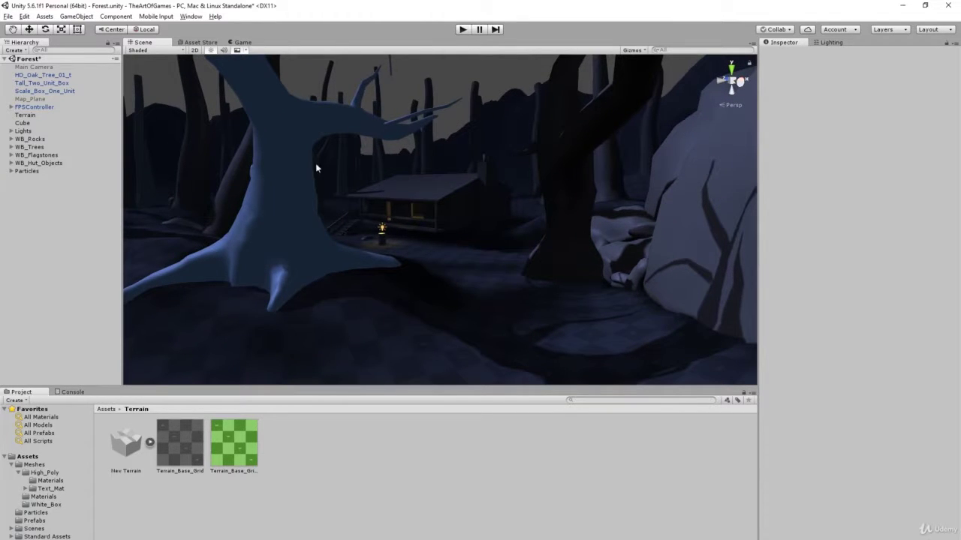
{"action": "middle_click_drag", "start_coordinate": [357, 248], "coordinate": [424, 260]}
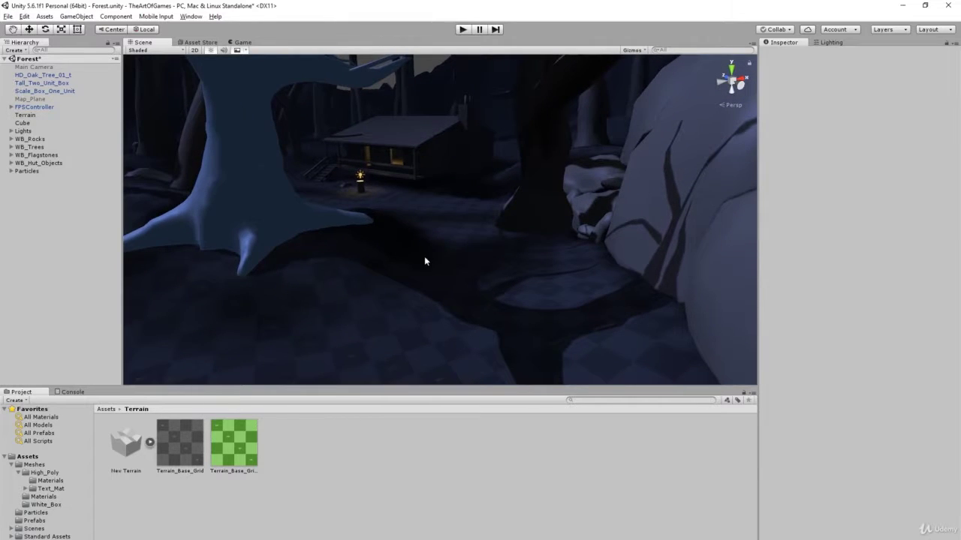
Select the Terrain object and remove the grey grid texture from its paint textures
{"action": "left_click", "coordinate": [30, 115]}
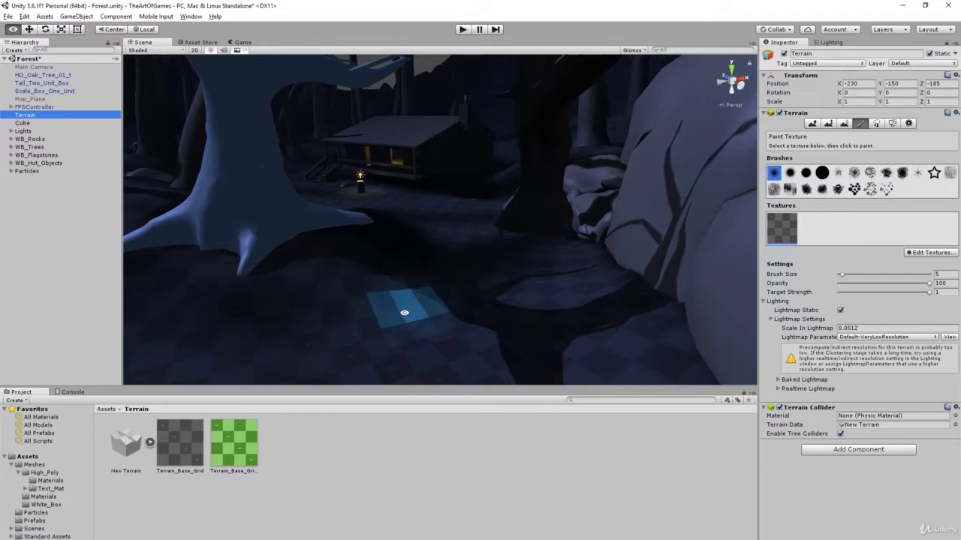
{"action": "mouse_move", "coordinate": [404, 312]}
{"action": "left_mouse_down", "text": "alt"}
{"action": "mouse_move", "coordinate": [377, 300]}
{"action": "mouse_move", "coordinate": [337, 338]}
{"action": "mouse_move", "coordinate": [388, 311]}
{"action": "mouse_move", "coordinate": [333, 275]}
{"action": "mouse_move", "coordinate": [337, 294]}
{"action": "left_mouse_up", "text": "alt"}
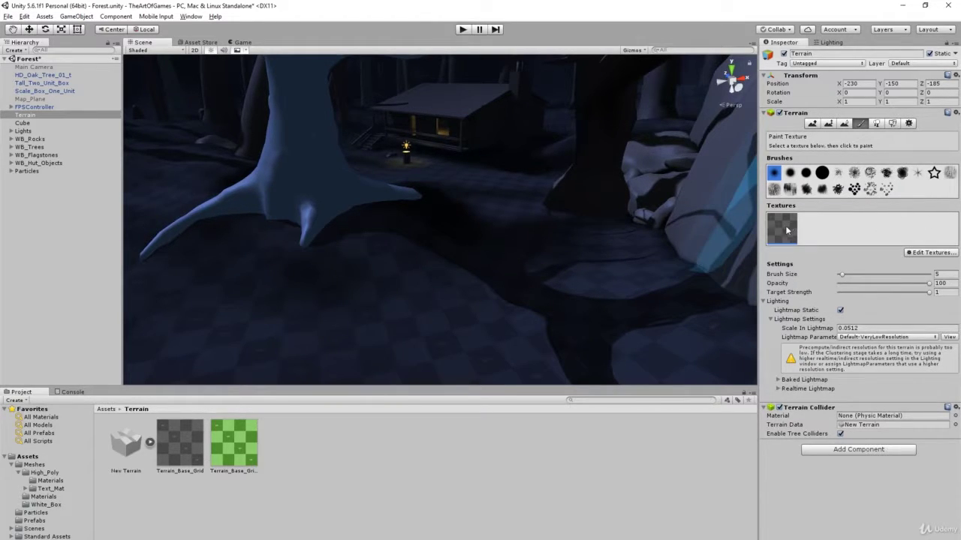
{"action": "left_click", "coordinate": [926, 254]}
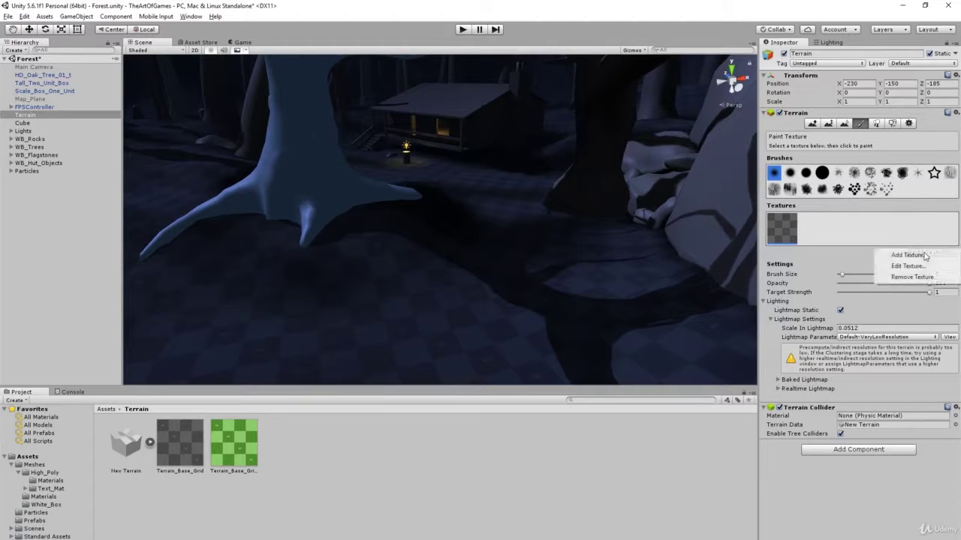
{"action": "left_click", "coordinate": [911, 277]}
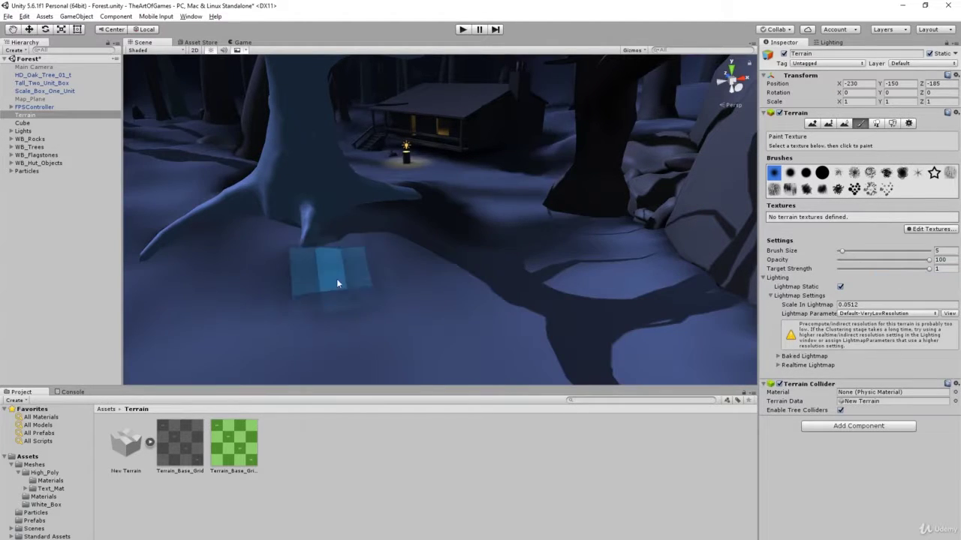
{"action": "left_click_drag", "start_coordinate": [326, 268], "coordinate": [368, 283], "text": "alt"}
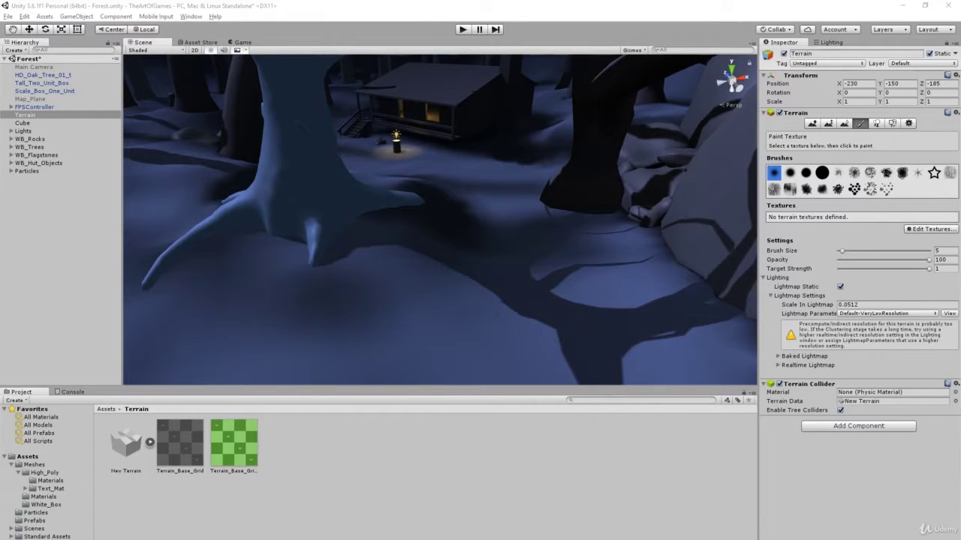
Bring in the file explorer window and open the Earth folder inside TAG_Raw_Project_Files > Terrain
{"action": "left_click_drag", "start_coordinate": [0, 180], "coordinate": [648, 203]}
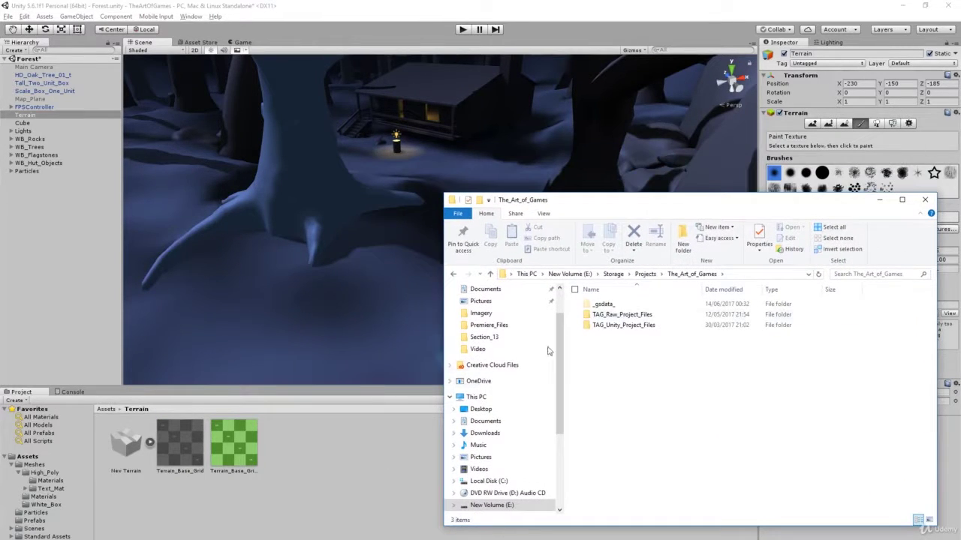
{"action": "double_click", "coordinate": [614, 315]}
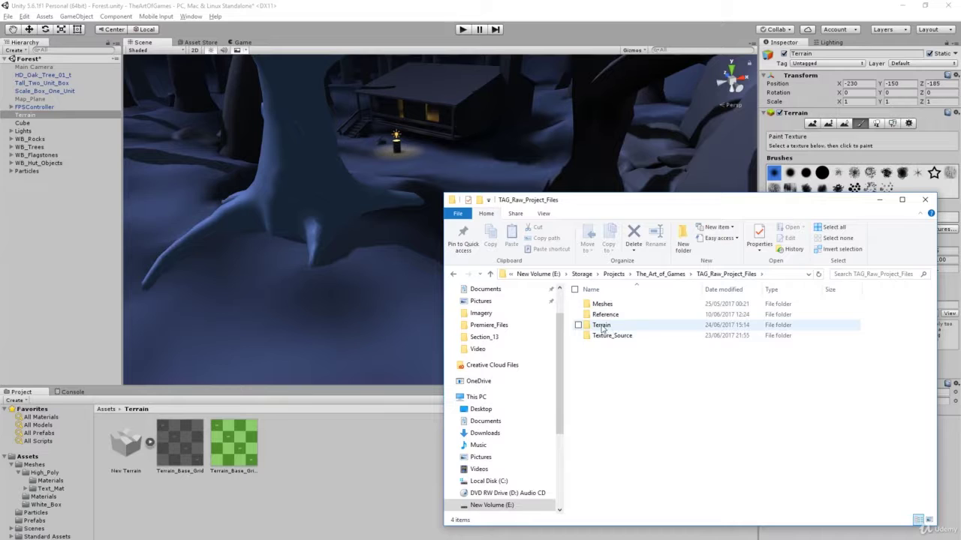
{"action": "double_click", "coordinate": [609, 329]}
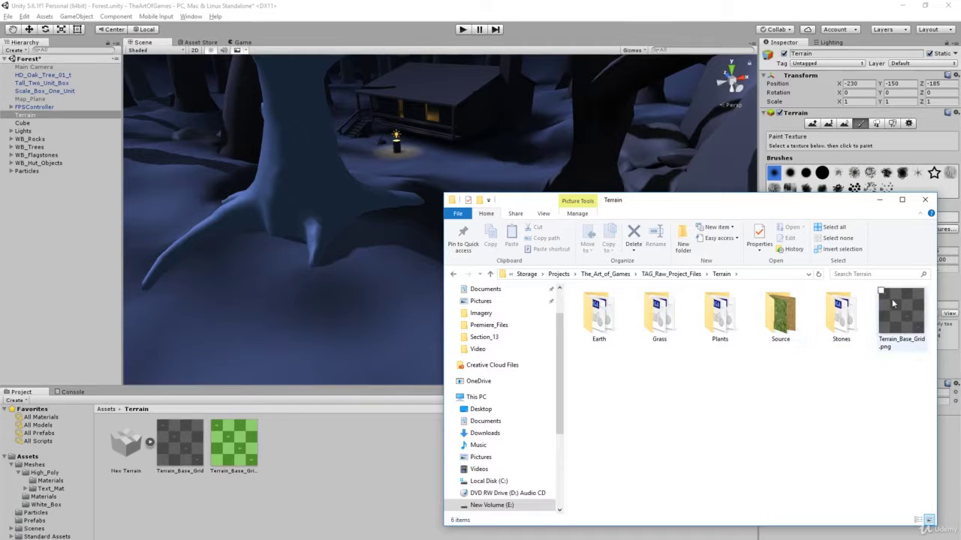
{"action": "double_click", "coordinate": [592, 330]}
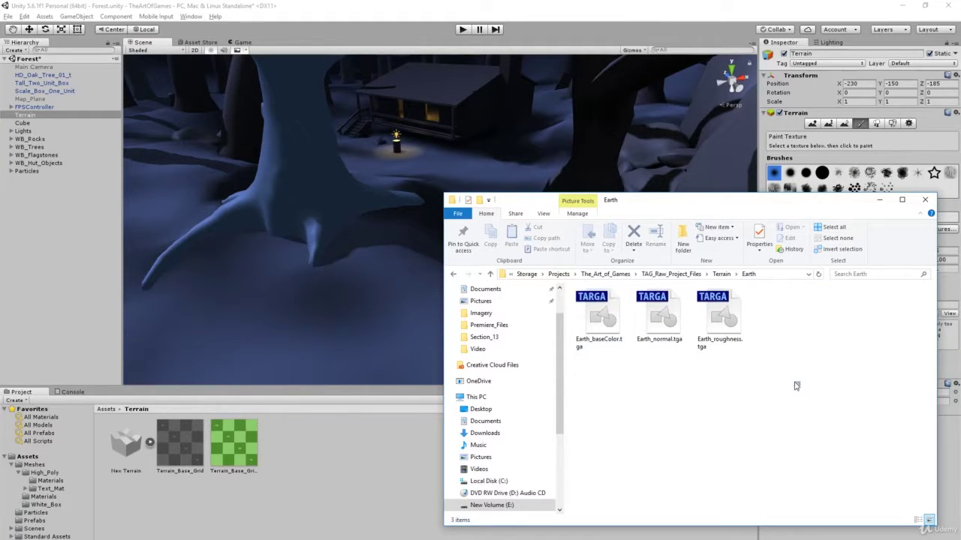
Import Earth_baseColor.tga and Earth_normal.tga into the project's Terrain assets folder, then move the file explorer out of the way
{"action": "left_click", "coordinate": [719, 342]}
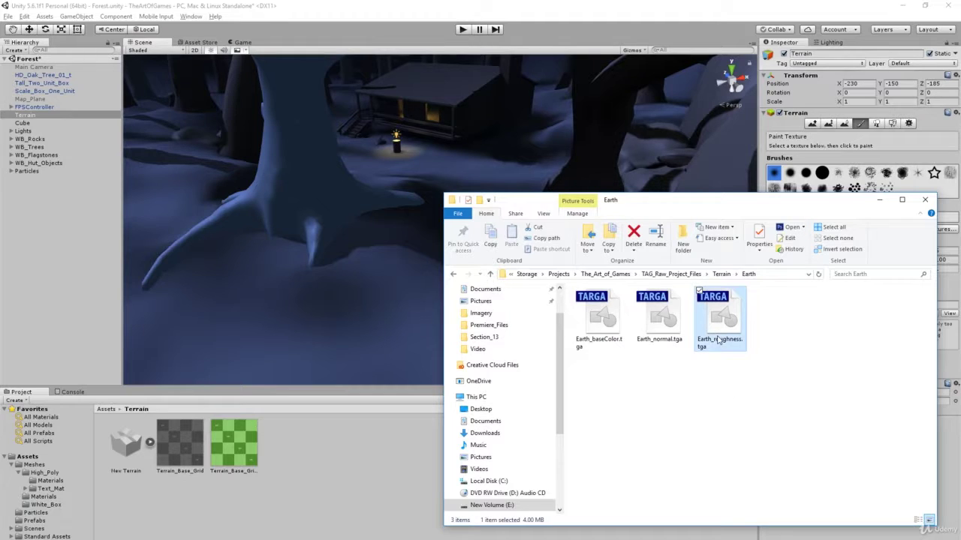
{"action": "left_click", "coordinate": [600, 337]}
{"action": "left_click_drag", "start_coordinate": [670, 383], "coordinate": [597, 323]}
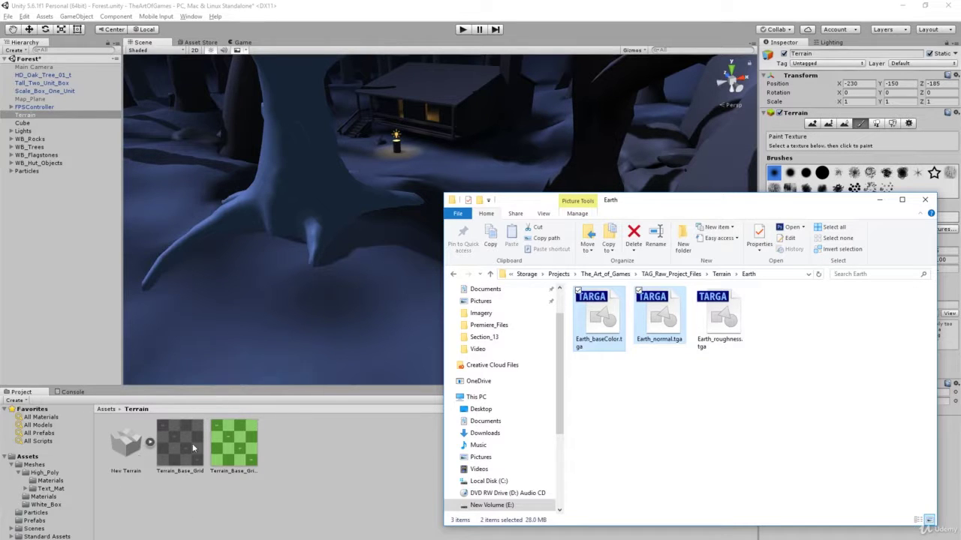
{"action": "left_click_drag", "start_coordinate": [599, 331], "coordinate": [341, 478]}
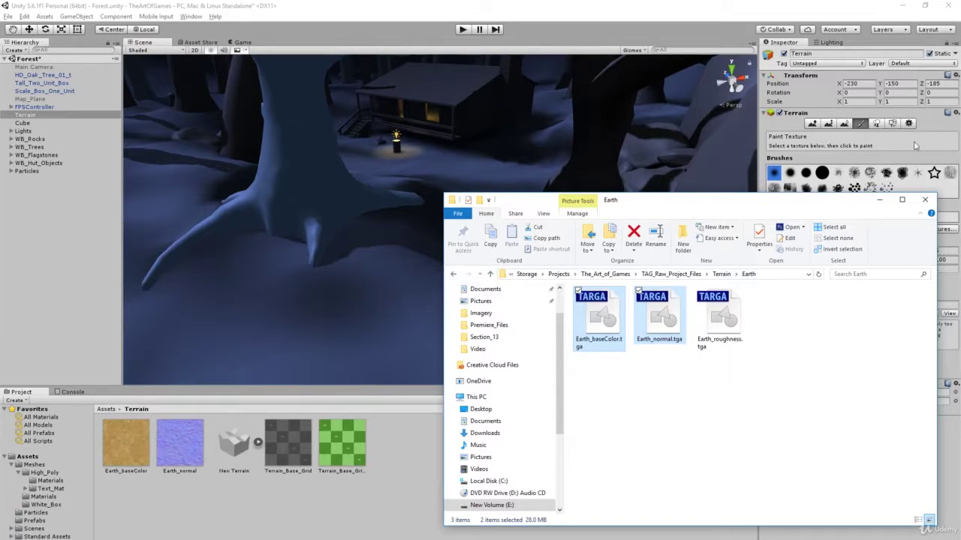
{"action": "left_click", "coordinate": [722, 274]}
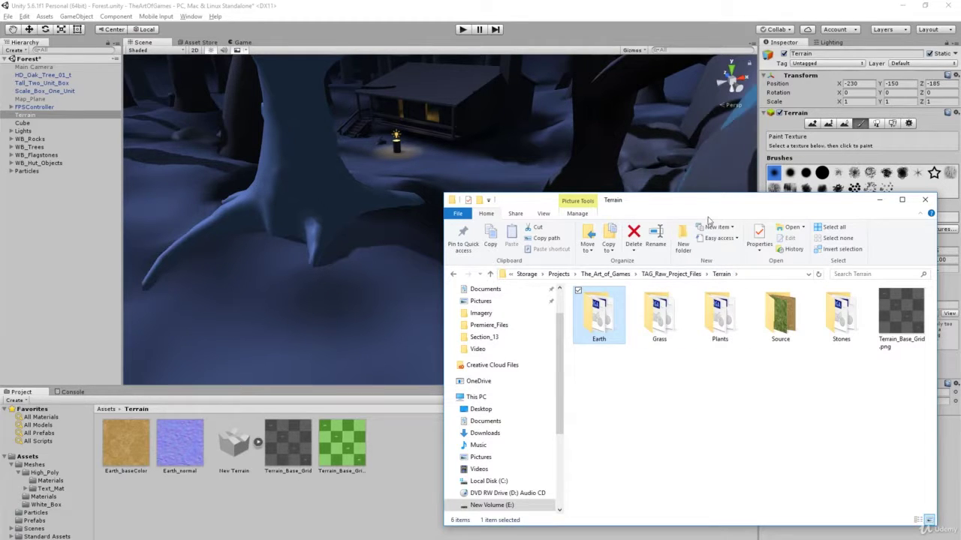
{"action": "left_click_drag", "start_coordinate": [713, 207], "coordinate": [0, 165]}
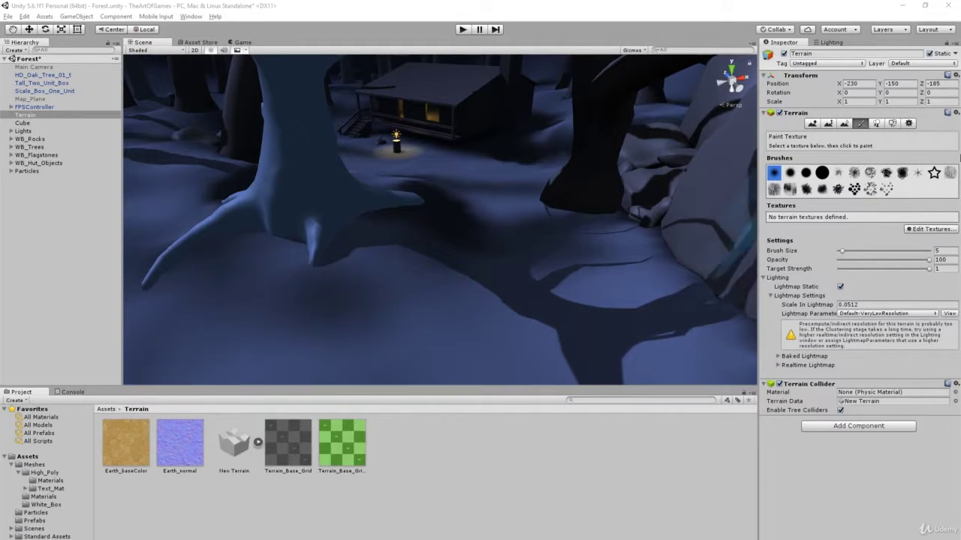
Start adding a terrain texture, assigning Earth_baseColor as the albedo and Earth_normal as the normal
{"action": "left_click", "coordinate": [933, 229]}
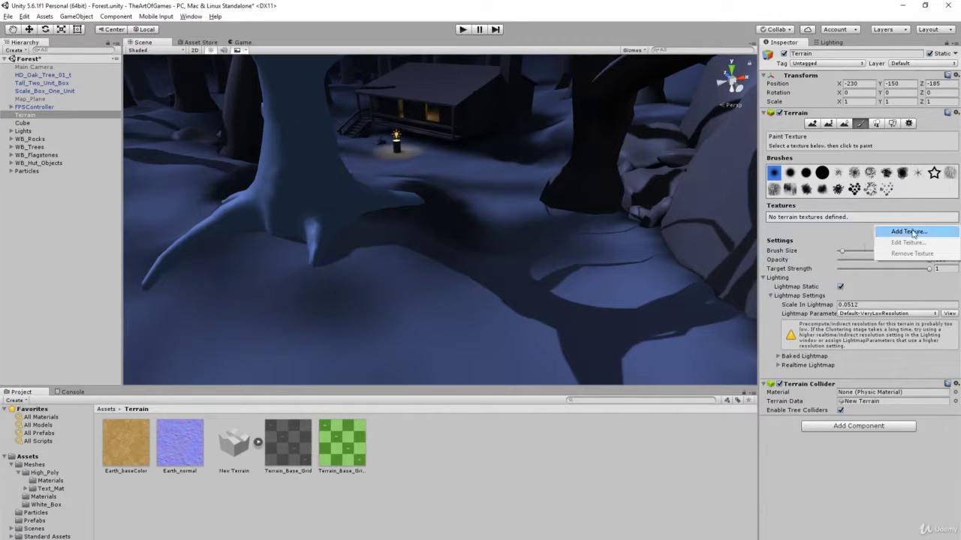
{"action": "left_click", "coordinate": [846, 230]}
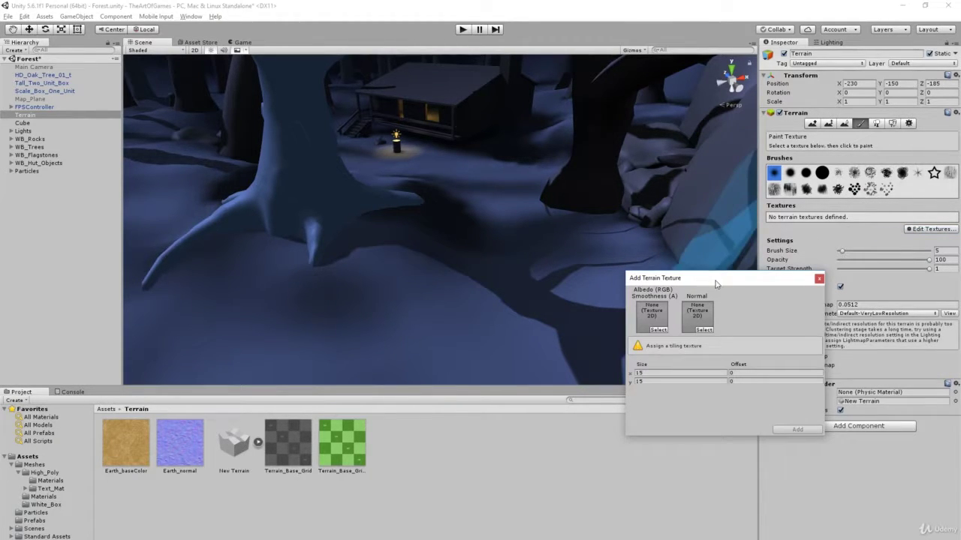
{"action": "left_click_drag", "start_coordinate": [719, 282], "coordinate": [414, 184]}
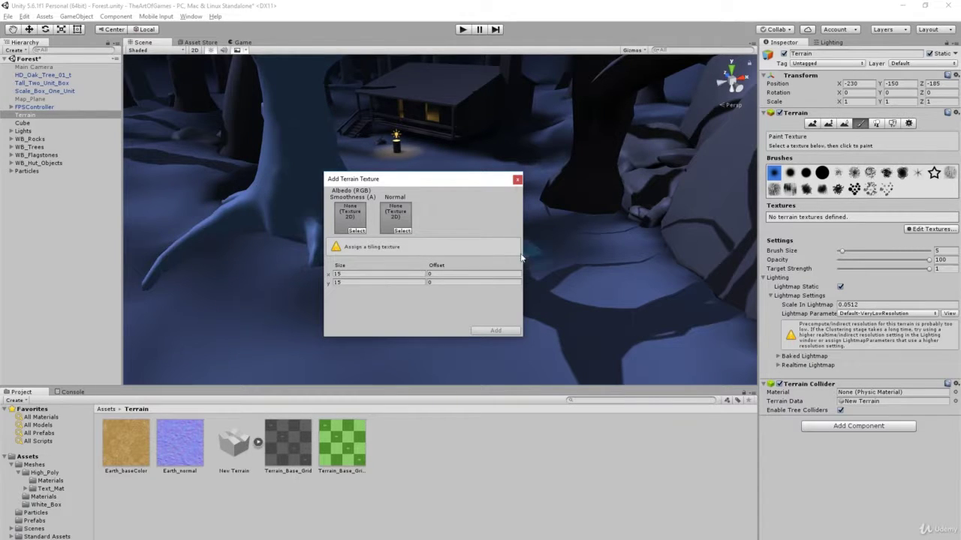
{"action": "left_click_drag", "start_coordinate": [126, 443], "coordinate": [412, 237]}
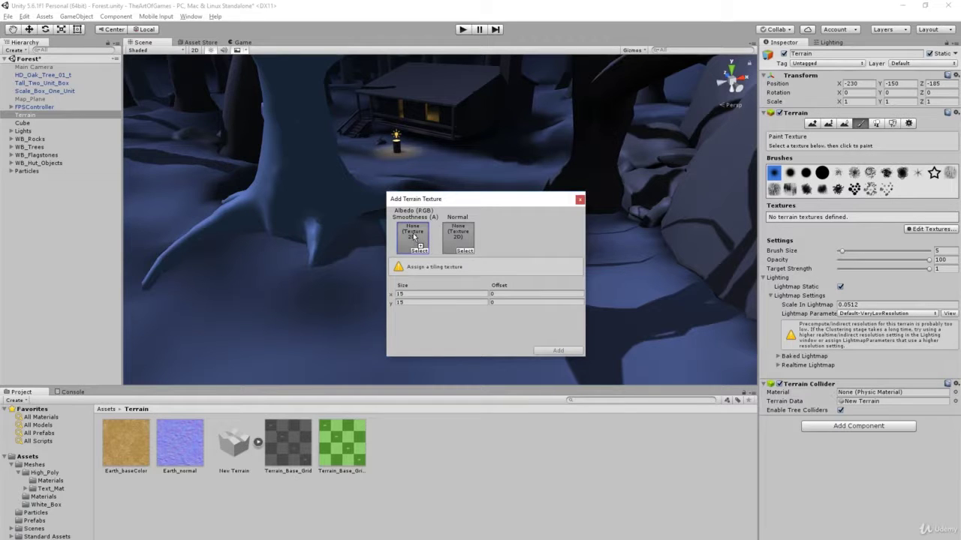
{"action": "left_click", "coordinate": [174, 444]}
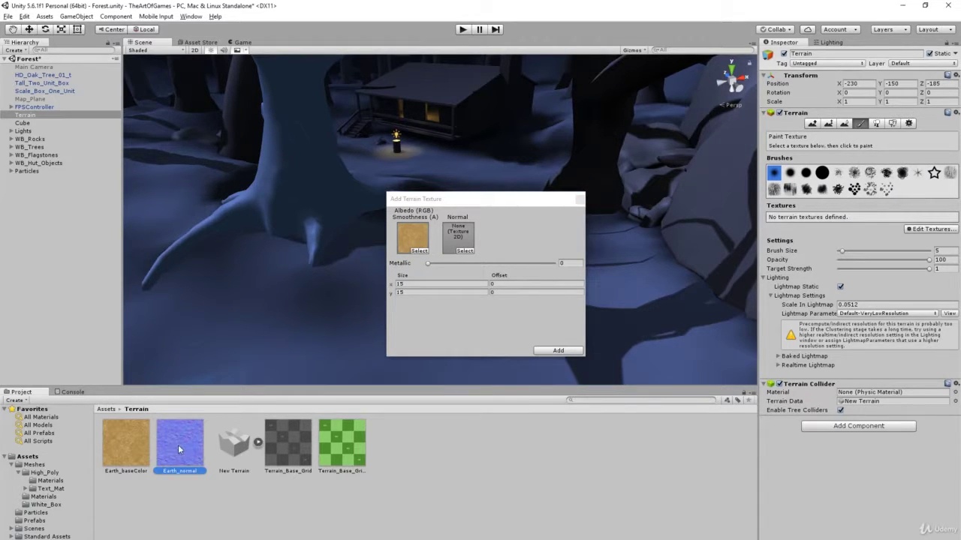
{"action": "left_click_drag", "start_coordinate": [178, 444], "coordinate": [460, 236]}
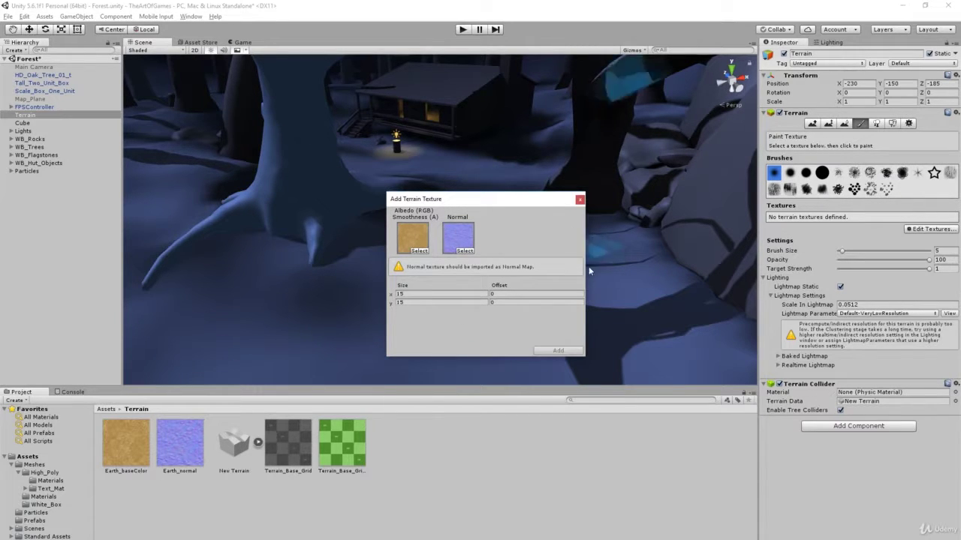
Set the Earth_normal texture's type to Normal map and apply the import settings
{"action": "left_click", "coordinate": [200, 449]}
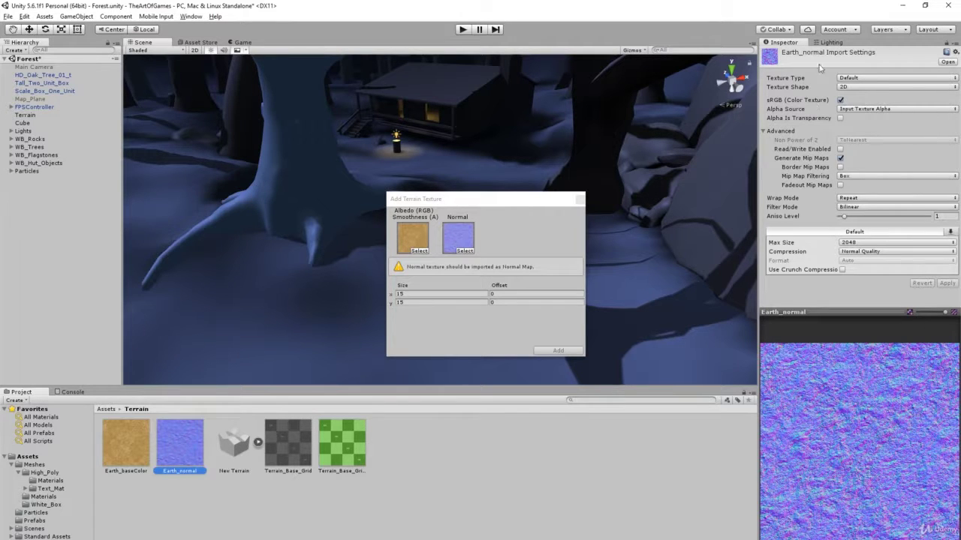
{"action": "left_click", "coordinate": [856, 79]}
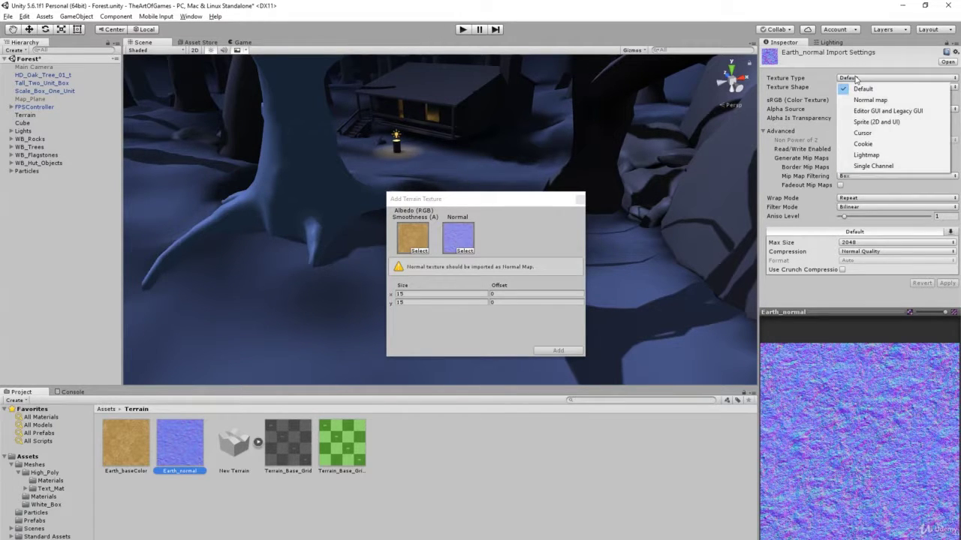
{"action": "left_click", "coordinate": [859, 99]}
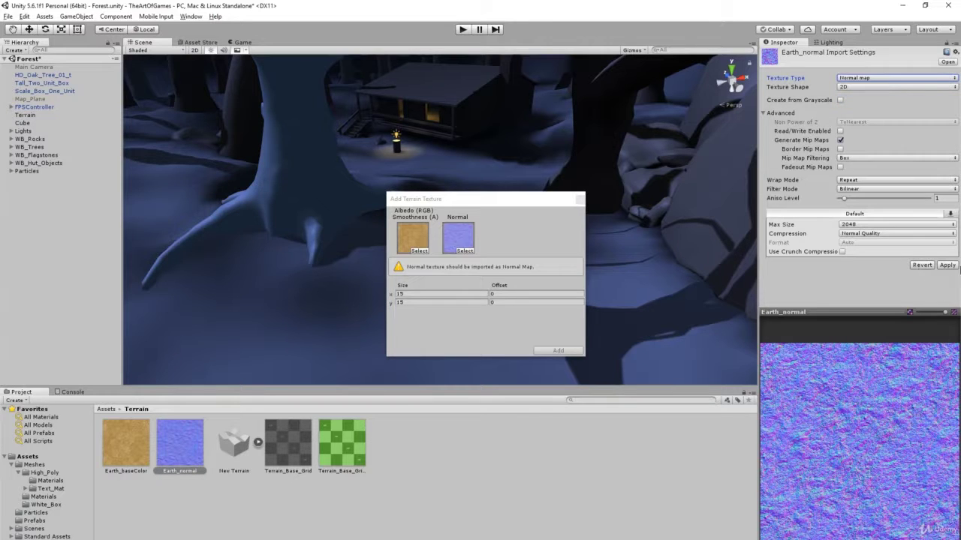
{"action": "left_click", "coordinate": [947, 267]}
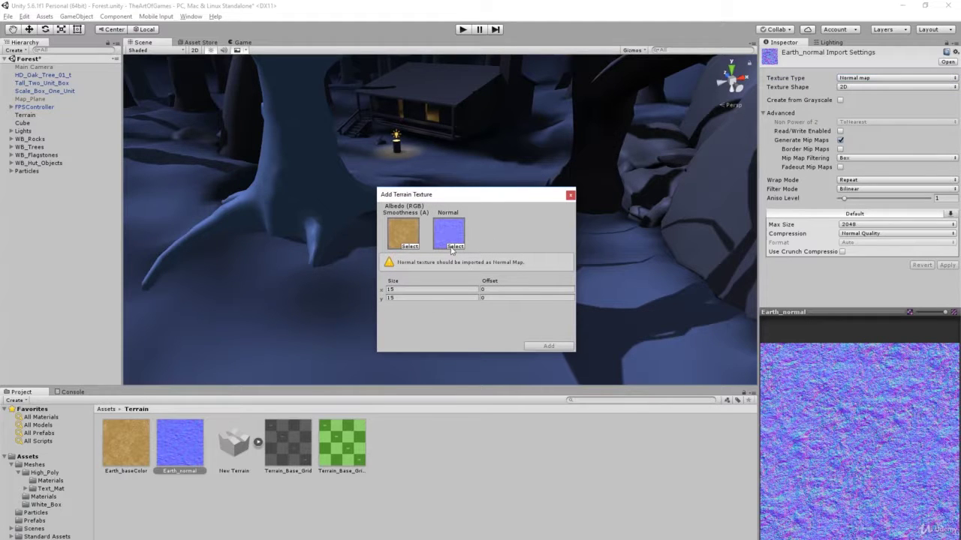
{"action": "left_click", "coordinate": [451, 236]}
{"action": "left_click", "coordinate": [947, 265]}
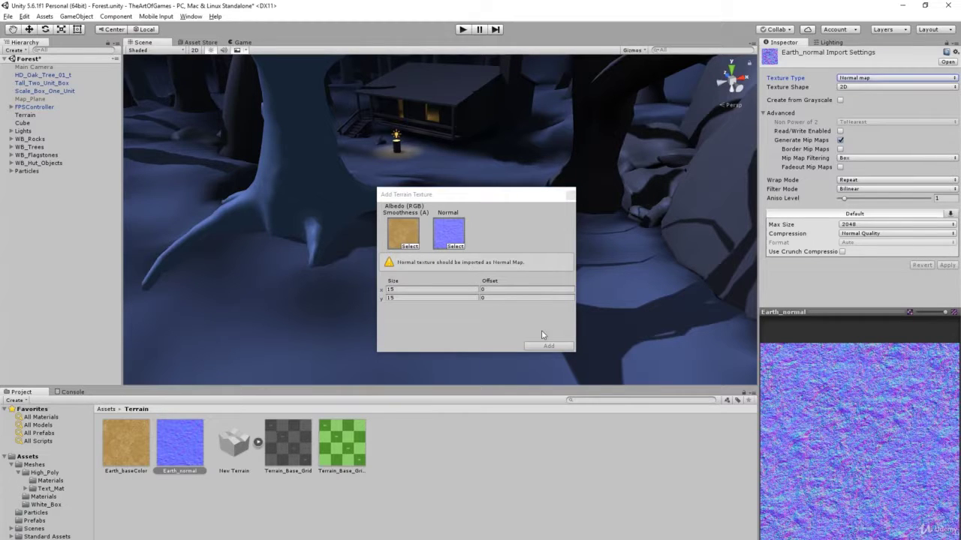
Clear and reassign Earth_normal as the new texture's normal map, and add the earth texture to the terrain
{"action": "left_click", "coordinate": [447, 241]}
{"action": "key", "text": "Delete"}
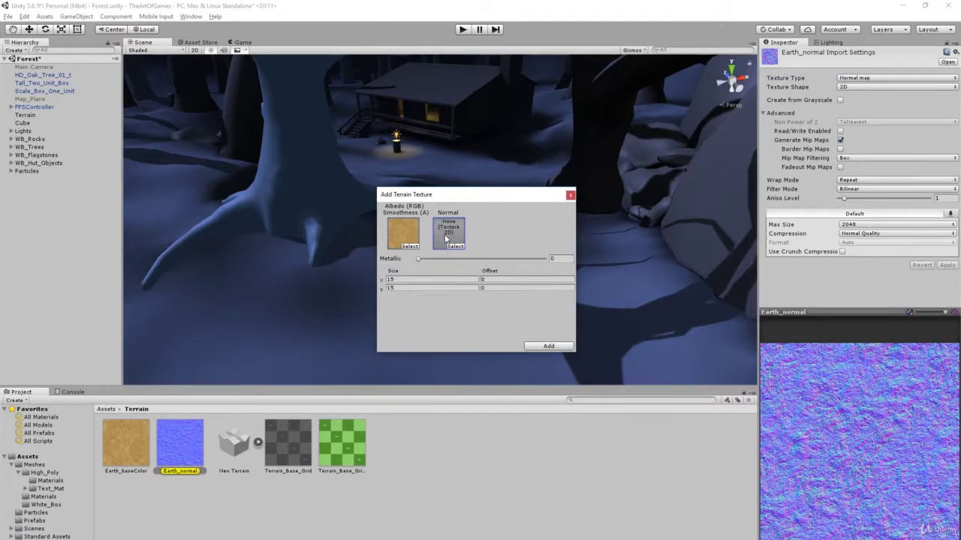
{"action": "left_click_drag", "start_coordinate": [171, 446], "coordinate": [451, 233]}
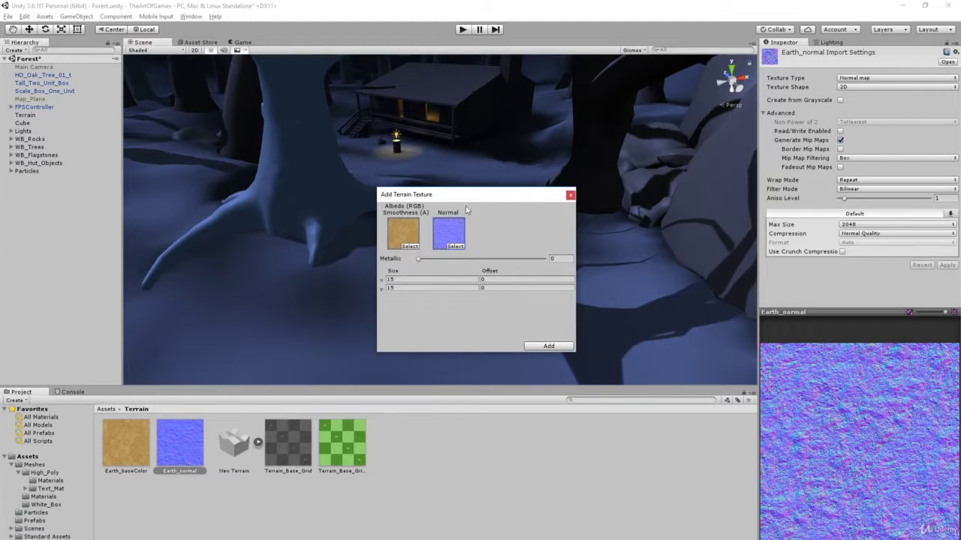
{"action": "left_click", "coordinate": [408, 239]}
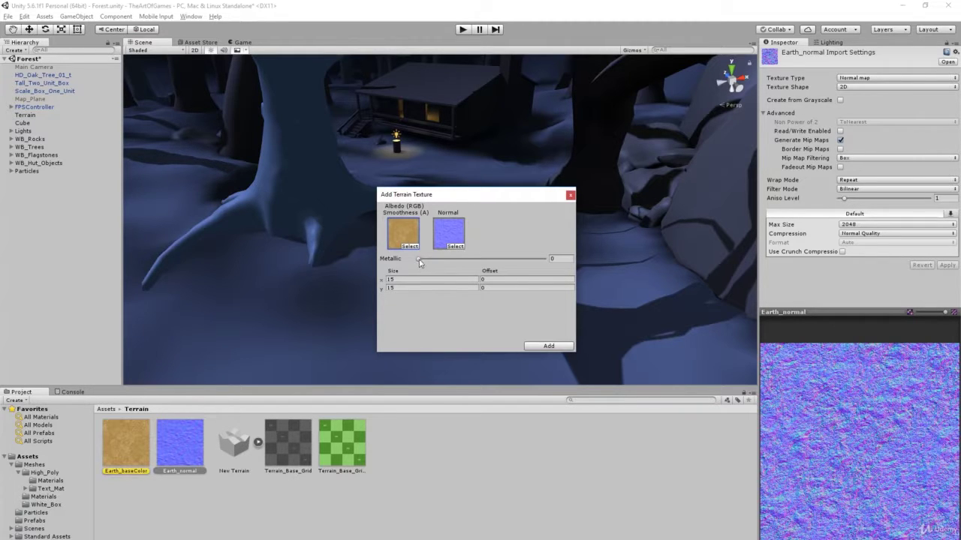
{"action": "mouse_move", "coordinate": [418, 259]}
{"action": "left_mouse_down"}
{"action": "mouse_move", "coordinate": [486, 263]}
{"action": "mouse_move", "coordinate": [417, 263]}
{"action": "mouse_move", "coordinate": [442, 269]}
{"action": "mouse_move", "coordinate": [409, 273]}
{"action": "left_mouse_up"}
{"action": "left_click", "coordinate": [549, 346]}
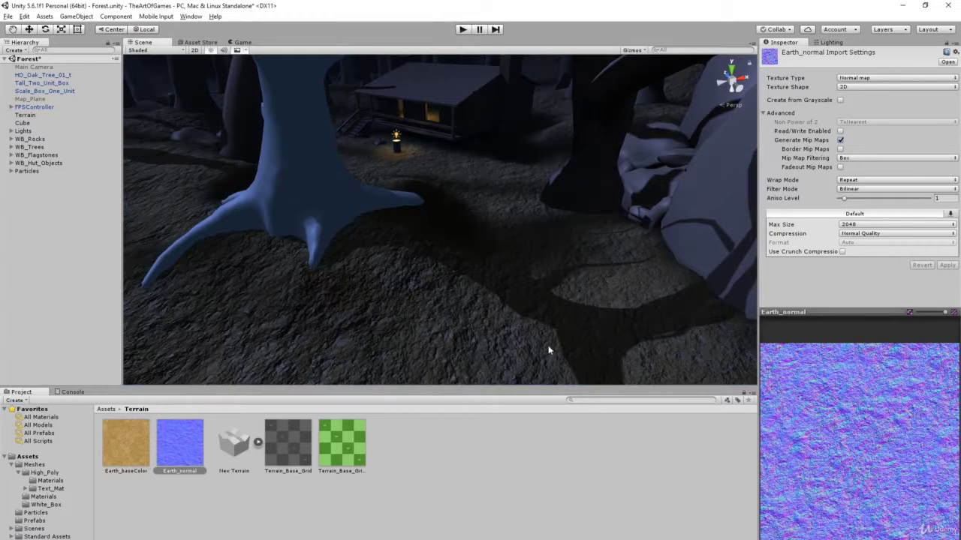
Inspect the earth texture's surface detail on the terrain ground up close
{"action": "left_click_drag", "start_coordinate": [439, 290], "coordinate": [487, 300], "text": "alt"}
{"action": "scroll", "coordinate": [433, 287], "scroll_direction": "up", "scroll_amount": 5, "text": "alt"}
{"action": "left_click_drag", "start_coordinate": [171, 252], "coordinate": [382, 251], "text": "alt"}
{"action": "right_click_drag", "start_coordinate": [238, 257], "coordinate": [393, 224]}
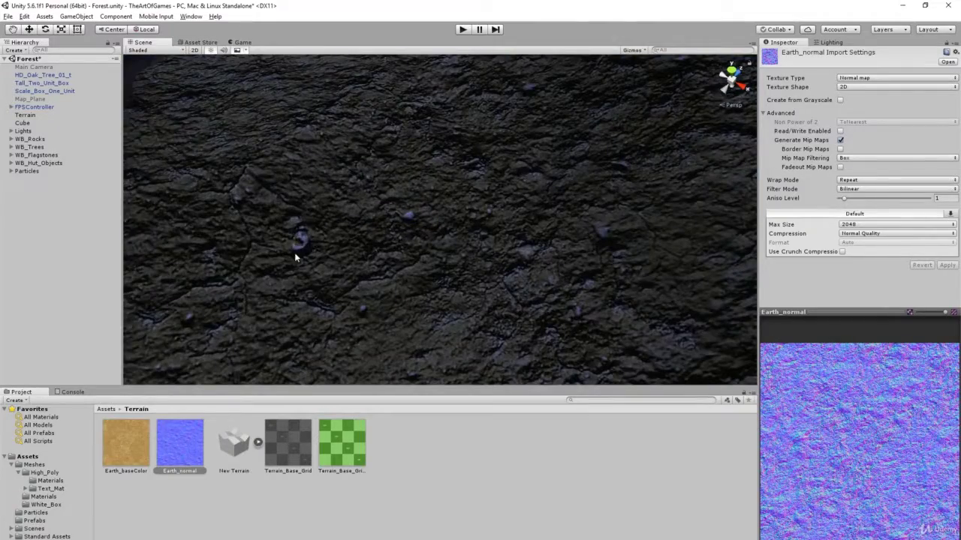
Select the terrain and open its earth texture for editing, keeping the ground in view
{"action": "right_click_drag", "start_coordinate": [304, 248], "coordinate": [338, 190]}
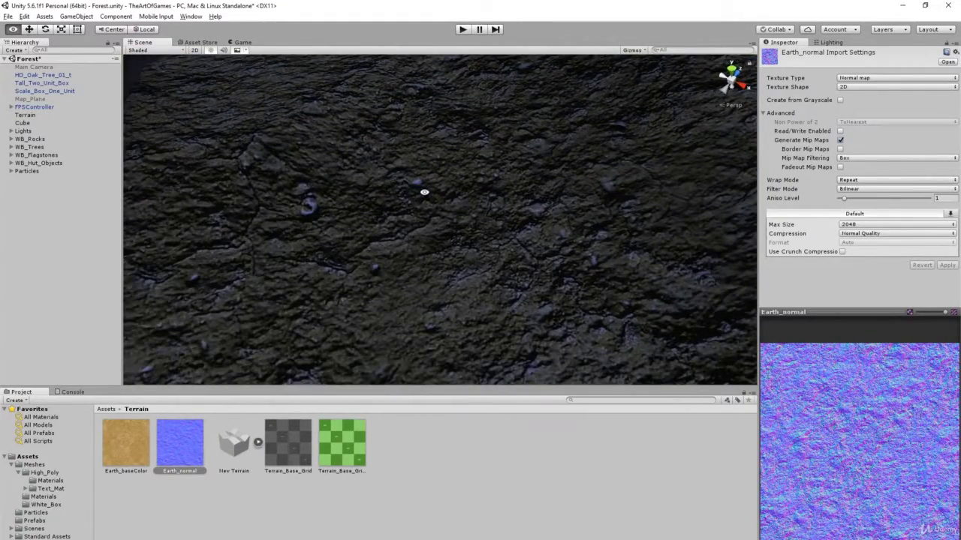
{"action": "right_click_drag", "start_coordinate": [424, 192], "coordinate": [455, 228]}
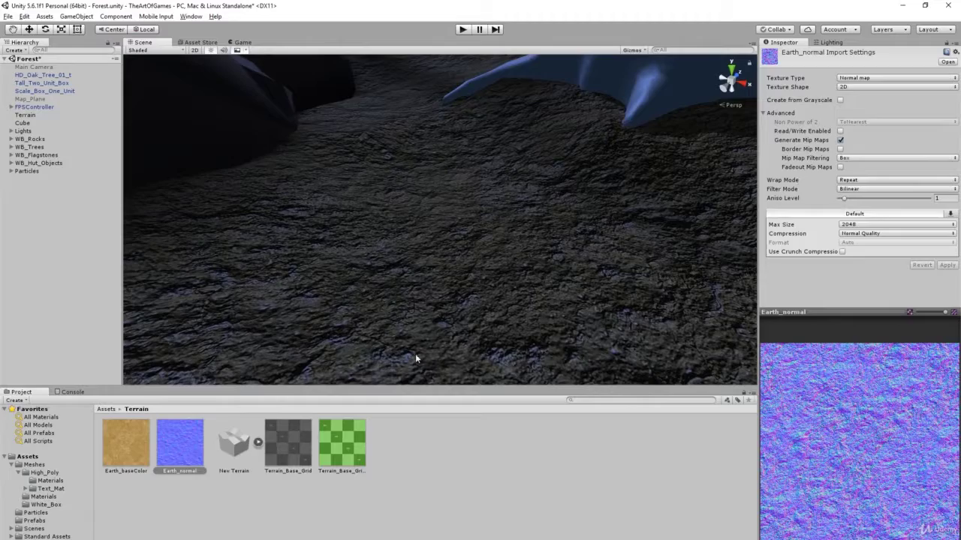
{"action": "right_click_drag", "start_coordinate": [454, 280], "coordinate": [409, 290]}
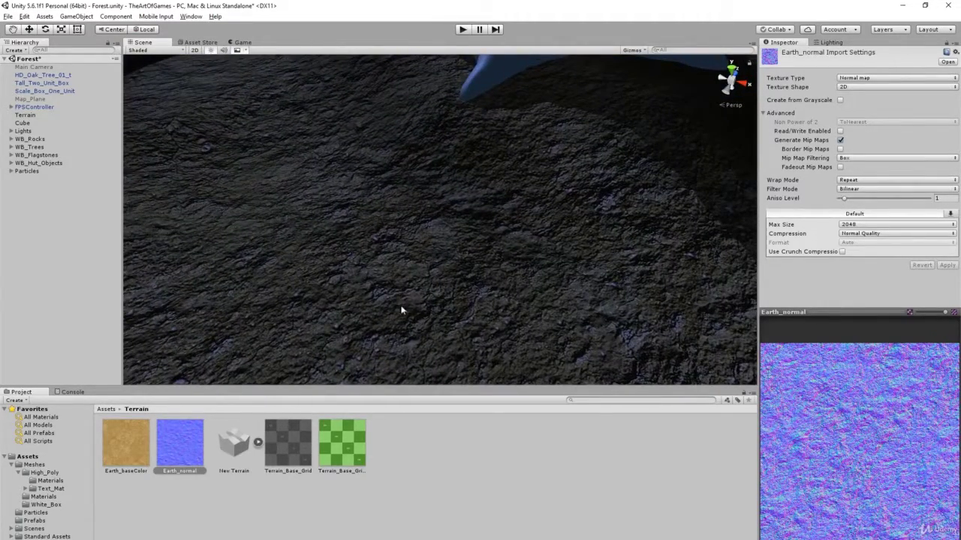
{"action": "right_click_drag", "start_coordinate": [366, 315], "coordinate": [474, 244]}
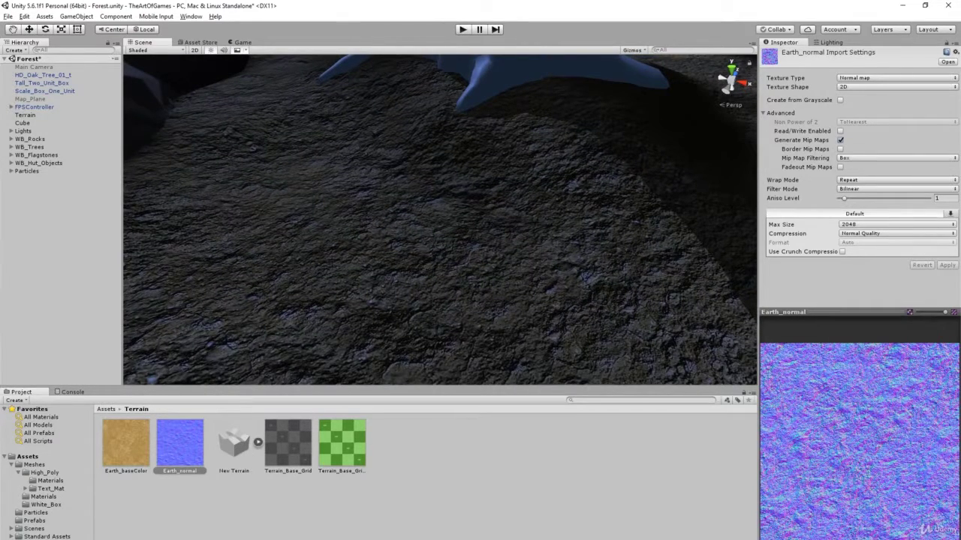
{"action": "left_click", "coordinate": [25, 115]}
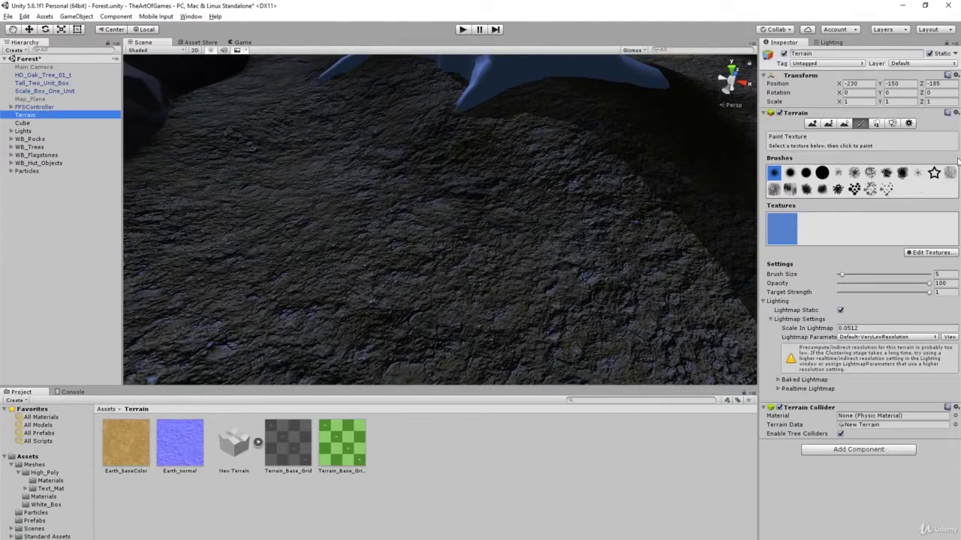
{"action": "left_click", "coordinate": [775, 225]}
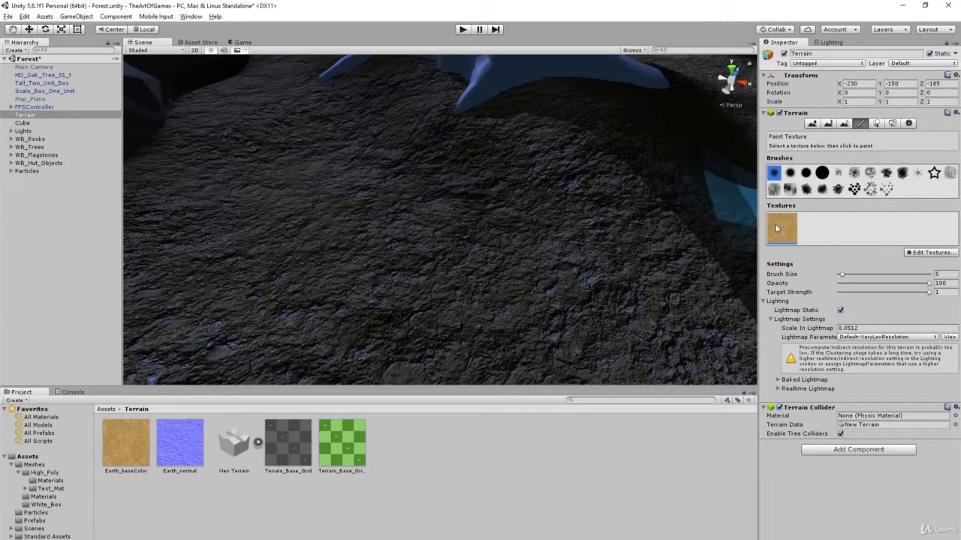
{"action": "left_click", "coordinate": [929, 252]}
{"action": "left_click", "coordinate": [908, 265]}
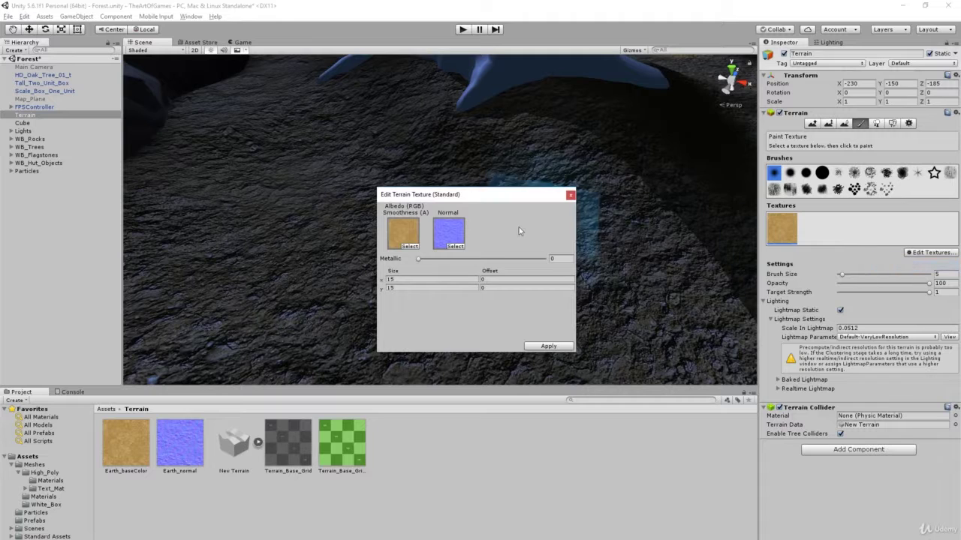
{"action": "left_click_drag", "start_coordinate": [480, 194], "coordinate": [643, 250]}
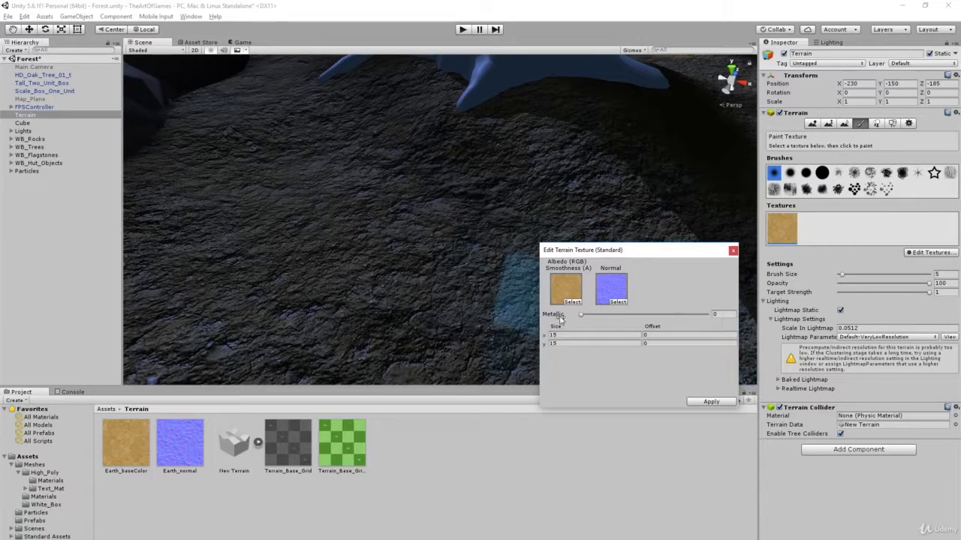
Try the earth texture's Metallic at 1 and at lower values on the ground, and return it to 0
{"action": "left_click_drag", "start_coordinate": [585, 315], "coordinate": [705, 315]}
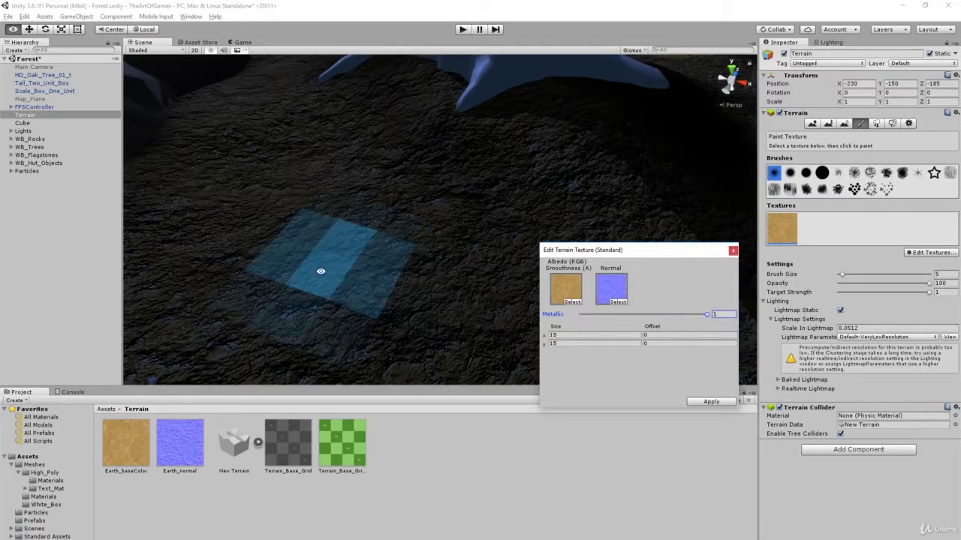
{"action": "left_click_drag", "start_coordinate": [342, 239], "coordinate": [139, 245], "text": "alt"}
{"action": "right_click_drag", "start_coordinate": [139, 245], "coordinate": [217, 242]}
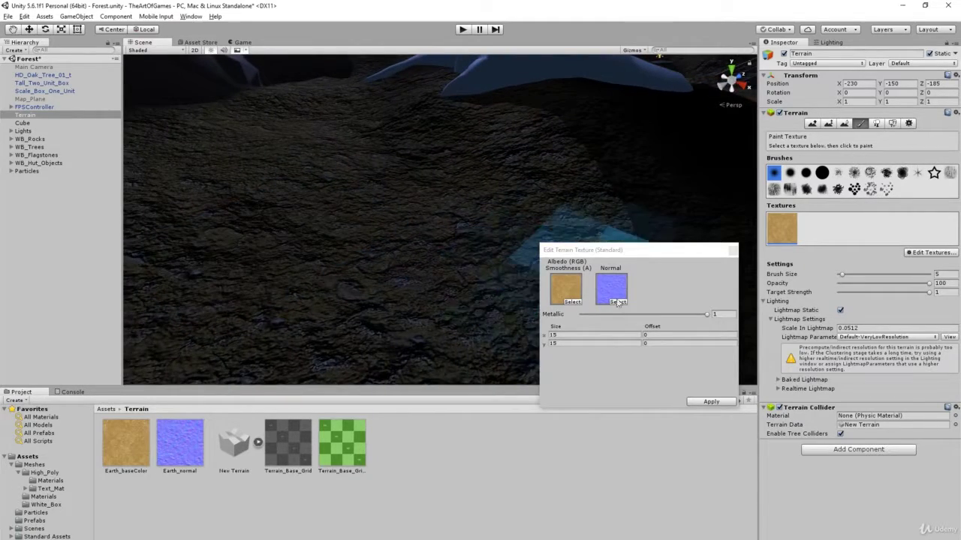
{"action": "left_click_drag", "start_coordinate": [620, 315], "coordinate": [616, 315]}
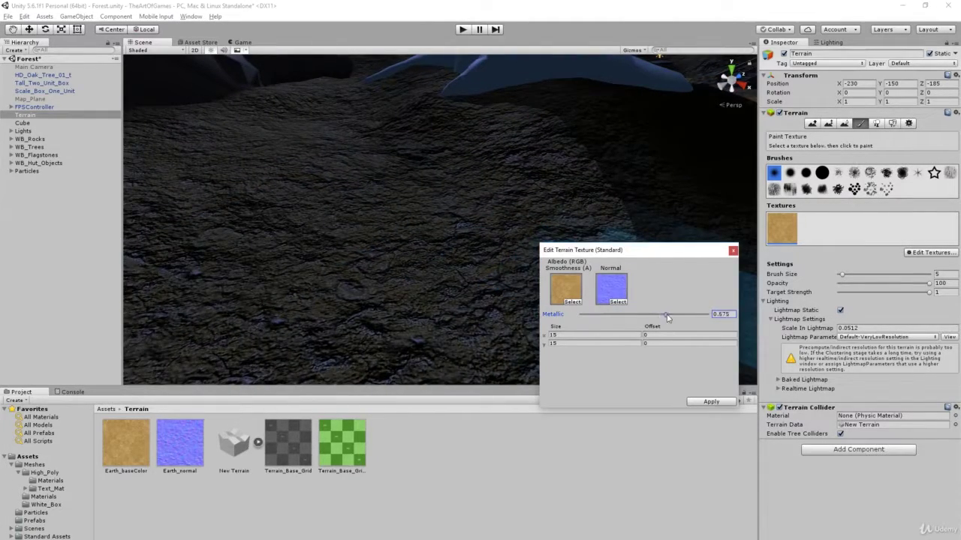
{"action": "mouse_move", "coordinate": [322, 298]}
{"action": "right_mouse_down"}
{"action": "mouse_move", "coordinate": [412, 334]}
{"action": "mouse_move", "coordinate": [311, 264]}
{"action": "mouse_move", "coordinate": [311, 210]}
{"action": "mouse_move", "coordinate": [328, 211]}
{"action": "mouse_move", "coordinate": [278, 193]}
{"action": "mouse_move", "coordinate": [516, 323]}
{"action": "right_mouse_up"}
{"action": "scroll", "coordinate": [342, 264], "scroll_direction": "up", "scroll_amount": 10}
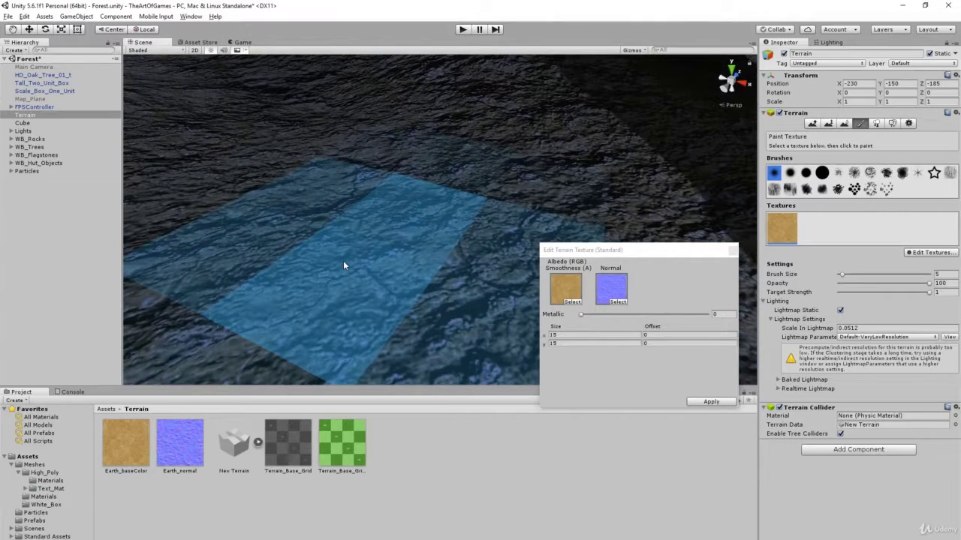
Set the earth texture's tiling size to 4 by 4 and check the scale on the ground
{"action": "left_click", "coordinate": [565, 337]}
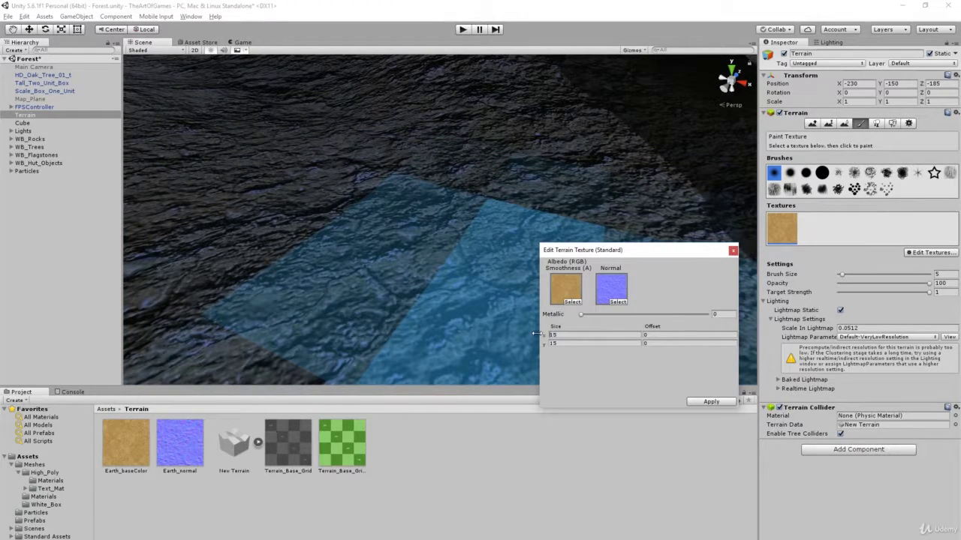
{"action": "type", "text": "4"}
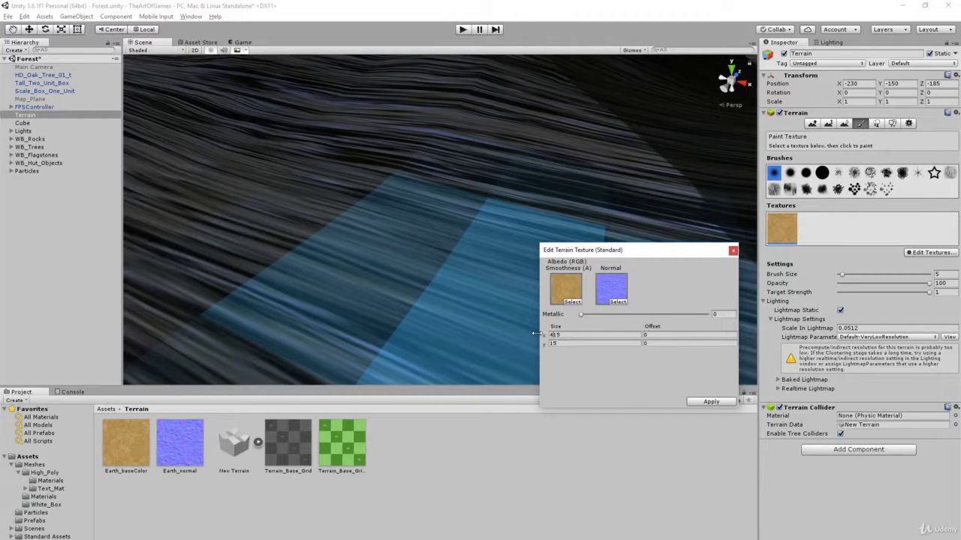
{"action": "key", "text": "Delete"}
{"action": "key", "text": "Delete"}
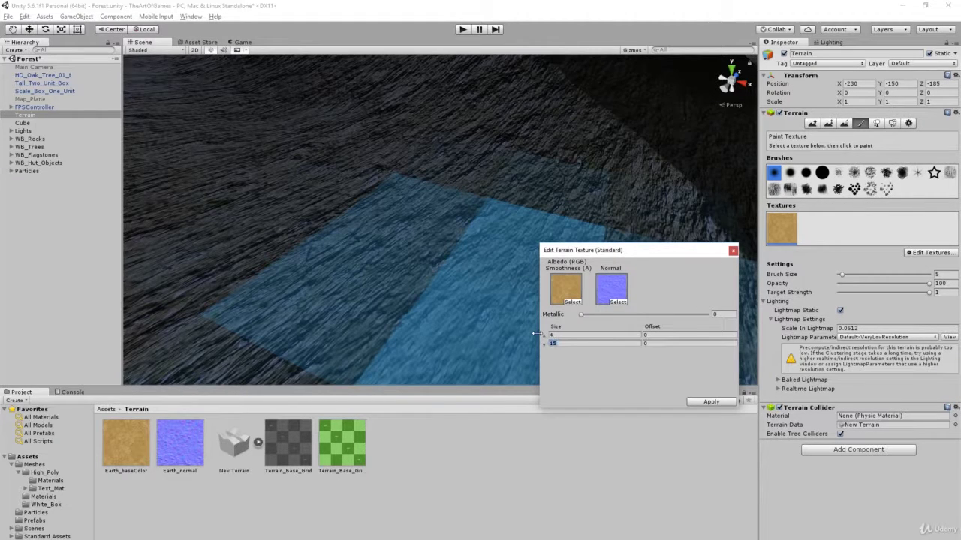
{"action": "type", "text": "4"}
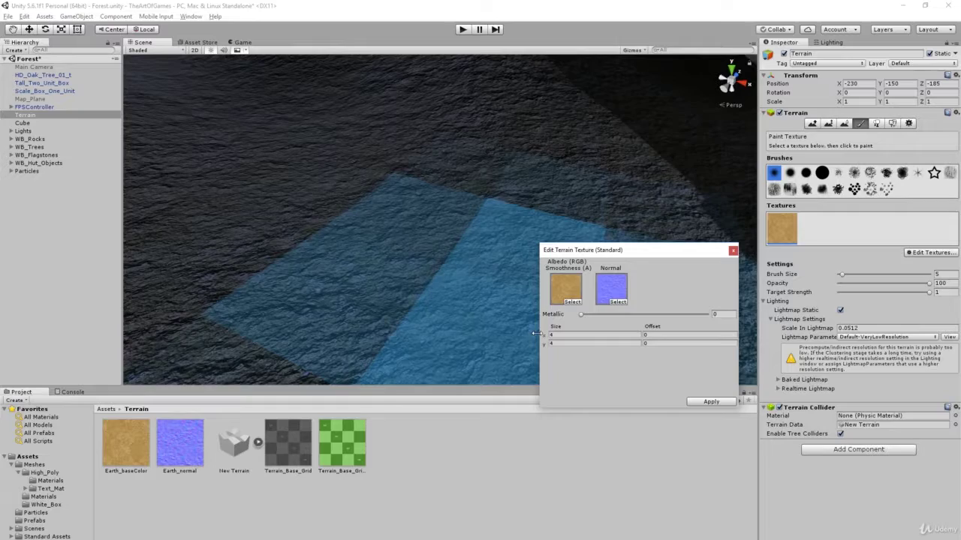
{"action": "mouse_move", "coordinate": [333, 212]}
{"action": "left_mouse_down", "text": "alt"}
{"action": "mouse_move", "coordinate": [384, 239]}
{"action": "mouse_move", "coordinate": [386, 260]}
{"action": "mouse_move", "coordinate": [389, 213]}
{"action": "left_mouse_up", "text": "alt"}
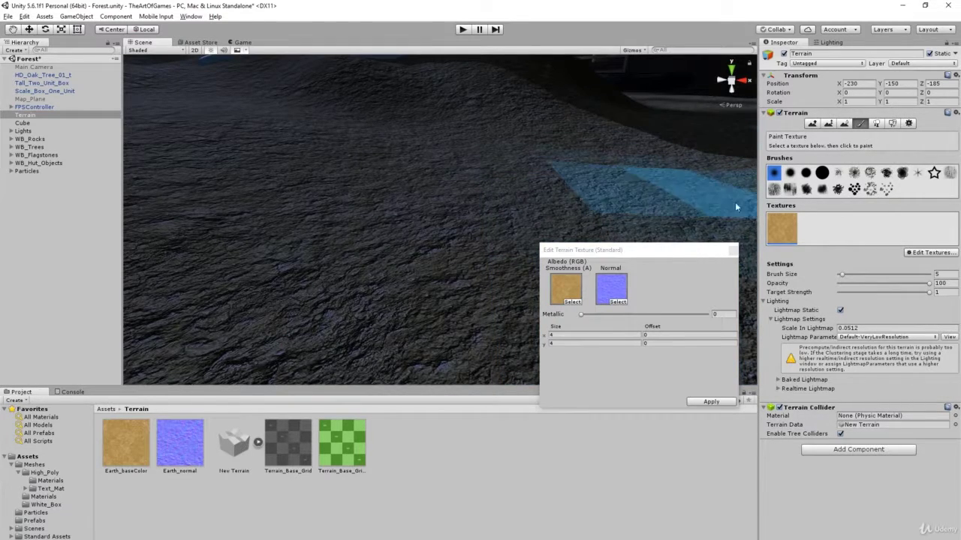
{"action": "mouse_move", "coordinate": [704, 211]}
{"action": "left_mouse_down", "text": "alt"}
{"action": "mouse_move", "coordinate": [530, 257]}
{"action": "mouse_move", "coordinate": [650, 250]}
{"action": "mouse_move", "coordinate": [463, 265]}
{"action": "mouse_move", "coordinate": [420, 212]}
{"action": "mouse_move", "coordinate": [437, 176]}
{"action": "mouse_move", "coordinate": [502, 192]}
{"action": "left_mouse_up", "text": "alt"}
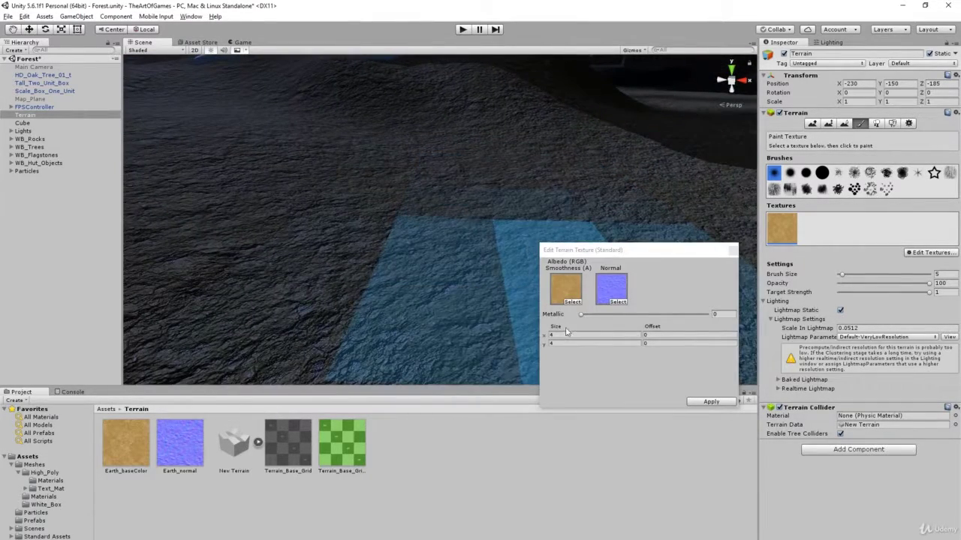
Set the earth texture's tiling size to 8 in both X and Y and apply the texture changes
{"action": "left_click", "coordinate": [555, 335]}
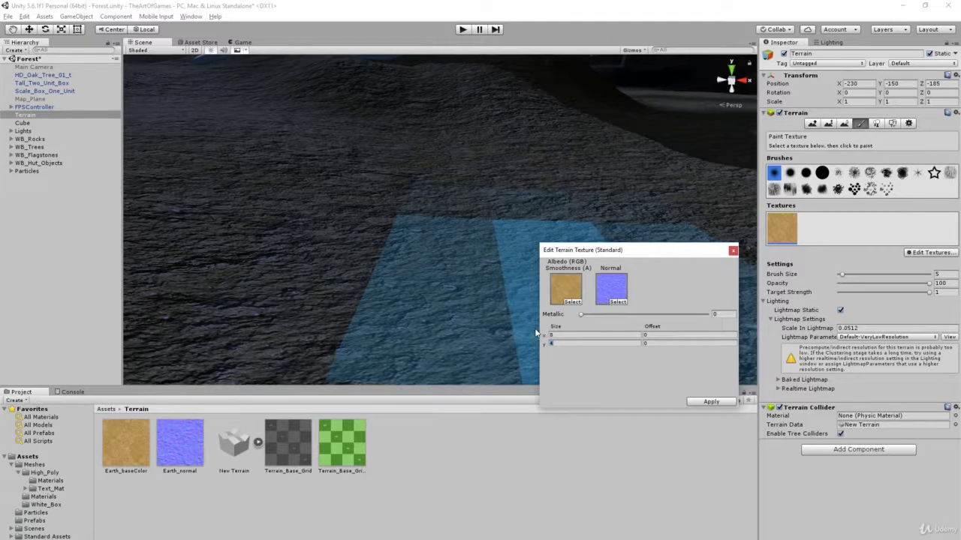
{"action": "type", "text": "8"}
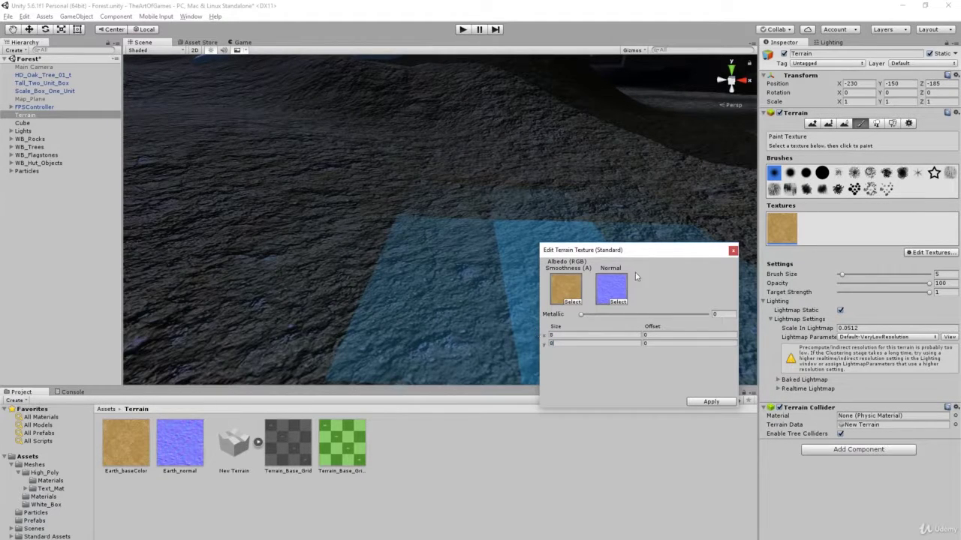
{"action": "left_click_drag", "start_coordinate": [378, 226], "coordinate": [444, 267], "text": "alt"}
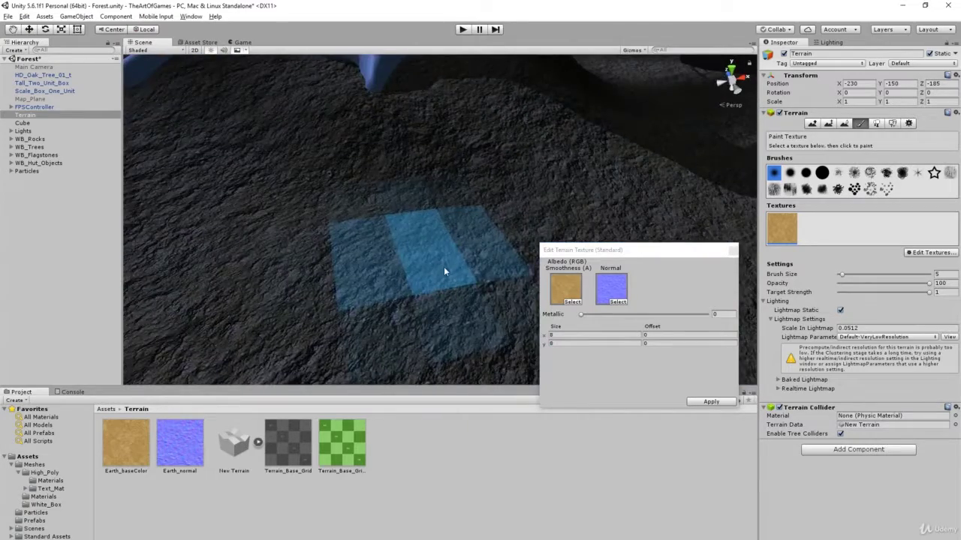
{"action": "right_click_drag", "start_coordinate": [443, 267], "coordinate": [431, 251]}
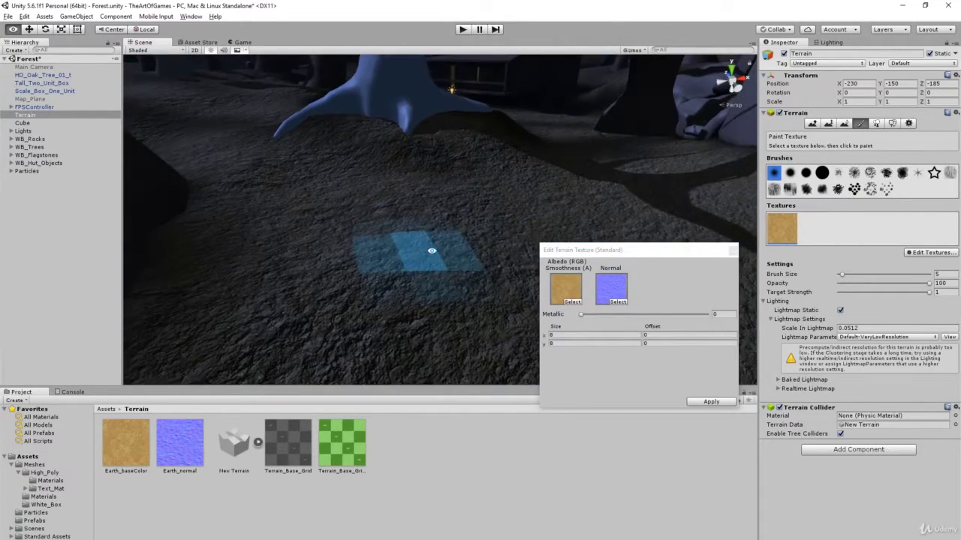
{"action": "left_click", "coordinate": [710, 402]}
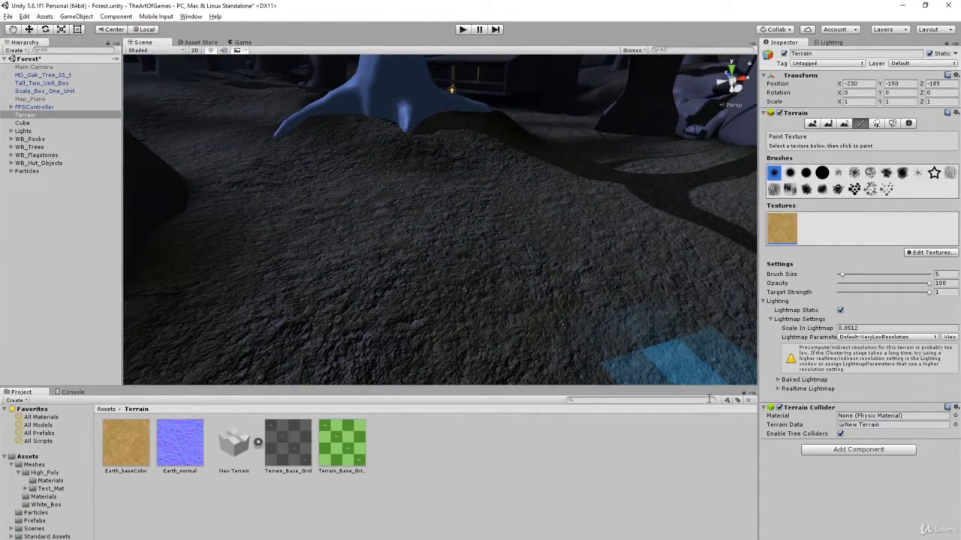
Examine the retiled earth texture's scale and surface relief on the ground near the tree
{"action": "mouse_move", "coordinate": [595, 263]}
{"action": "left_mouse_down", "text": "alt"}
{"action": "mouse_move", "coordinate": [532, 298]}
{"action": "mouse_move", "coordinate": [545, 258]}
{"action": "mouse_move", "coordinate": [581, 257]}
{"action": "left_mouse_up", "text": "alt"}
{"action": "scroll", "coordinate": [514, 284], "scroll_direction": "up", "scroll_amount": 2}
{"action": "scroll", "coordinate": [515, 284], "scroll_direction": "up", "scroll_amount": 3}
{"action": "scroll", "coordinate": [546, 261], "scroll_direction": "down", "scroll_amount": 1}
{"action": "scroll", "coordinate": [546, 259], "scroll_direction": "down", "scroll_amount": 3}
{"action": "scroll", "coordinate": [571, 255], "scroll_direction": "up", "scroll_amount": 3}
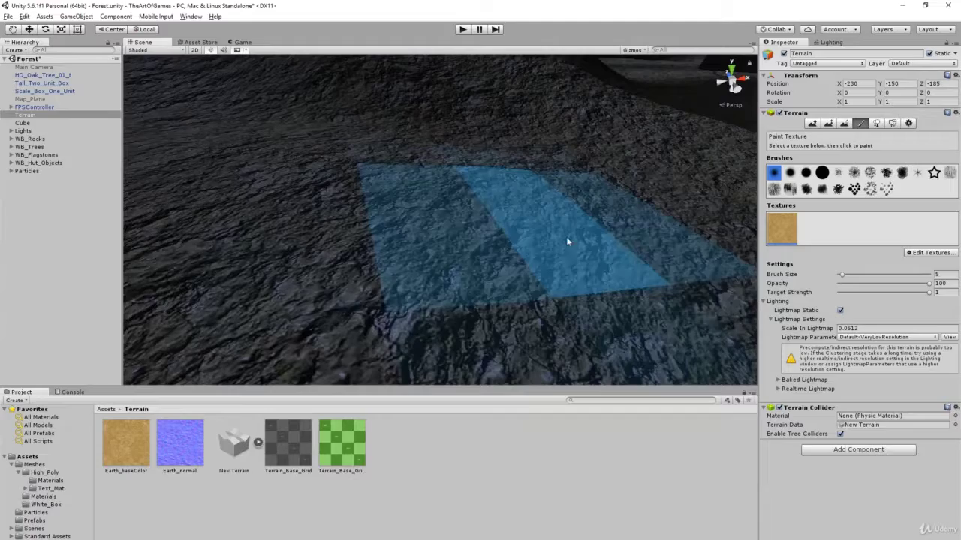
{"action": "mouse_move", "coordinate": [568, 241]}
{"action": "right_mouse_down"}
{"action": "mouse_move", "coordinate": [593, 101]}
{"action": "mouse_move", "coordinate": [613, 193]}
{"action": "mouse_move", "coordinate": [647, 224]}
{"action": "right_mouse_up"}
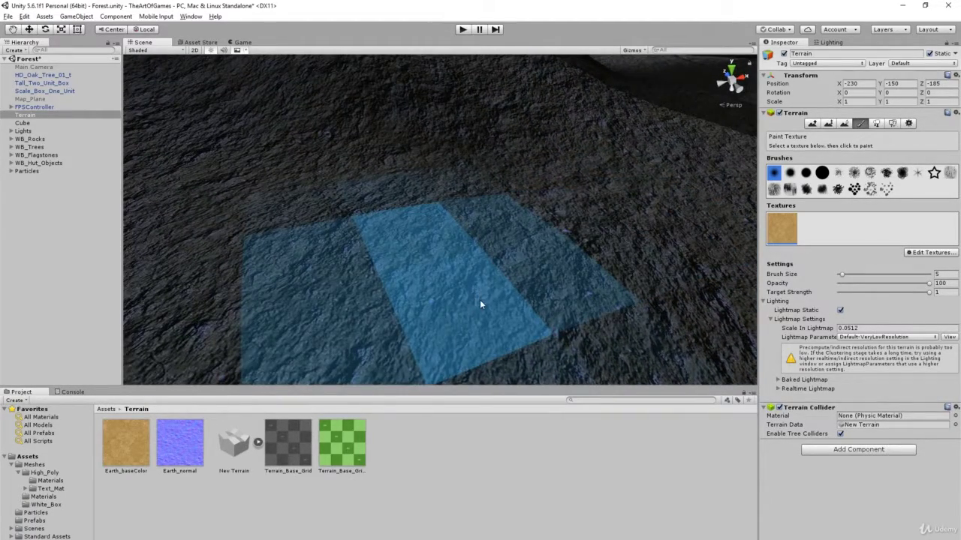
{"action": "scroll", "coordinate": [480, 304], "scroll_direction": "up", "scroll_amount": 3}
{"action": "mouse_move", "coordinate": [480, 300]}
{"action": "right_mouse_down"}
{"action": "mouse_move", "coordinate": [438, 312]}
{"action": "mouse_move", "coordinate": [438, 326]}
{"action": "mouse_move", "coordinate": [356, 332]}
{"action": "mouse_move", "coordinate": [339, 322]}
{"action": "mouse_move", "coordinate": [322, 294]}
{"action": "mouse_move", "coordinate": [322, 244]}
{"action": "mouse_move", "coordinate": [320, 260]}
{"action": "mouse_move", "coordinate": [431, 223]}
{"action": "mouse_move", "coordinate": [401, 281]}
{"action": "mouse_move", "coordinate": [436, 261]}
{"action": "mouse_move", "coordinate": [446, 293]}
{"action": "mouse_move", "coordinate": [458, 257]}
{"action": "mouse_move", "coordinate": [450, 243]}
{"action": "mouse_move", "coordinate": [481, 268]}
{"action": "mouse_move", "coordinate": [408, 253]}
{"action": "mouse_move", "coordinate": [378, 232]}
{"action": "mouse_move", "coordinate": [232, 253]}
{"action": "mouse_move", "coordinate": [300, 206]}
{"action": "mouse_move", "coordinate": [469, 210]}
{"action": "mouse_move", "coordinate": [435, 208]}
{"action": "mouse_move", "coordinate": [440, 221]}
{"action": "right_mouse_up"}
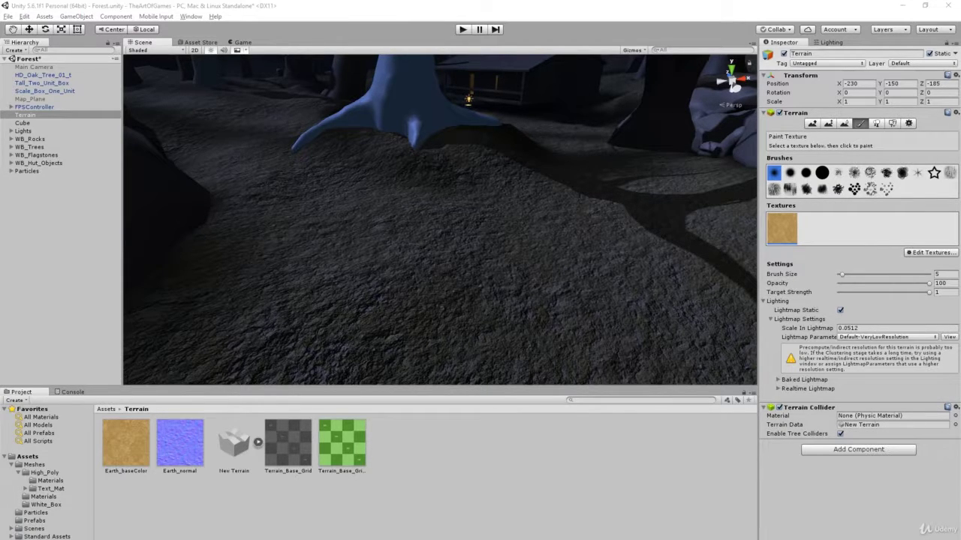
Import Stones_baseColor.tga and Stones_normal.tga from File Explorer's Stones folder into the project's Terrain folder
{"action": "left_click_drag", "start_coordinate": [0, 154], "coordinate": [754, 201]}
{"action": "left_click", "coordinate": [723, 392]}
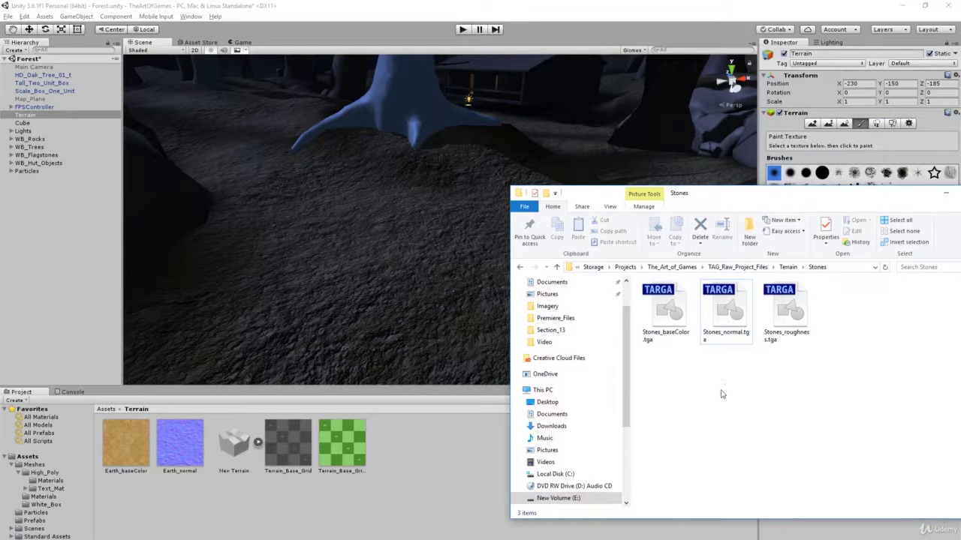
{"action": "left_click_drag", "start_coordinate": [720, 393], "coordinate": [424, 520]}
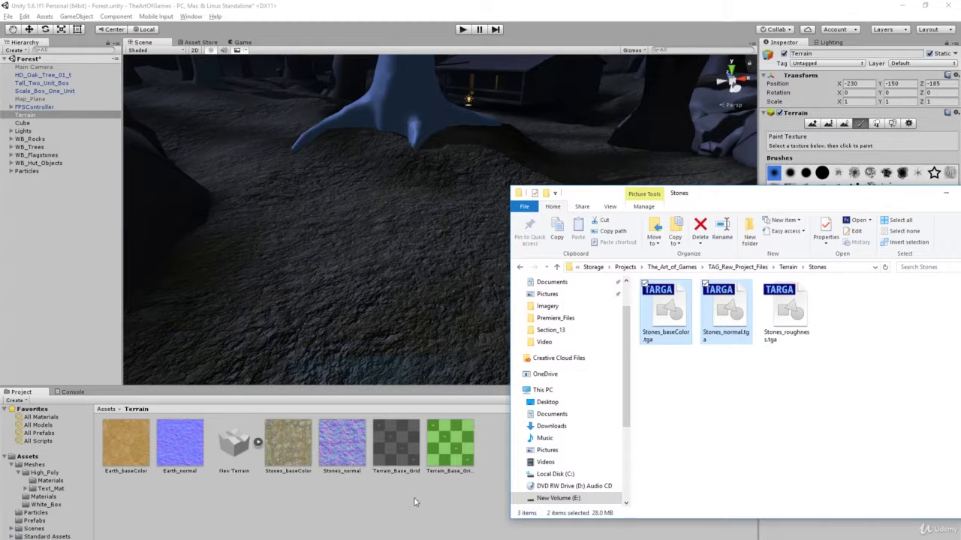
{"action": "left_click_drag", "start_coordinate": [838, 198], "coordinate": [0, 207]}
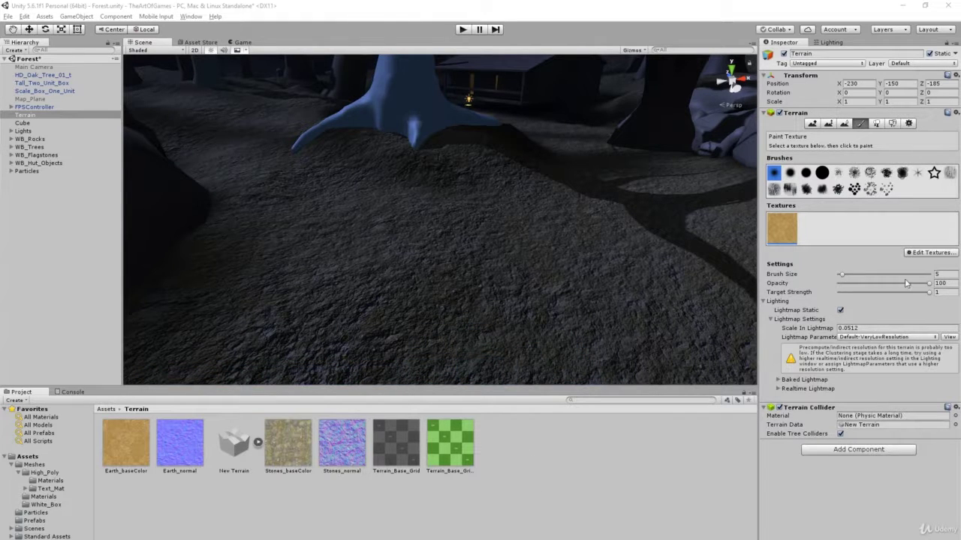
Start adding another terrain texture, and set Stones_normal's texture type to Normal map with the import settings applied
{"action": "left_click", "coordinate": [928, 253]}
{"action": "left_click", "coordinate": [929, 260]}
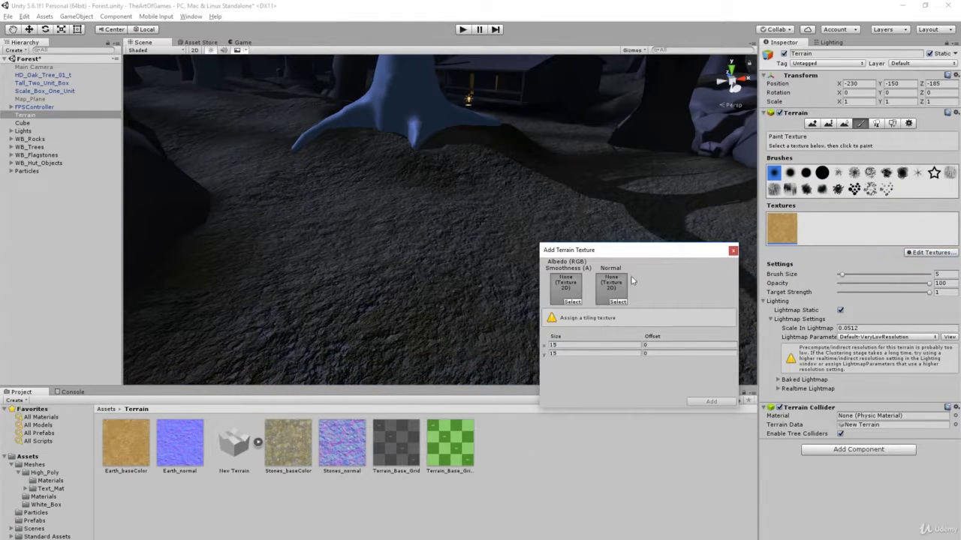
{"action": "left_click", "coordinate": [351, 451]}
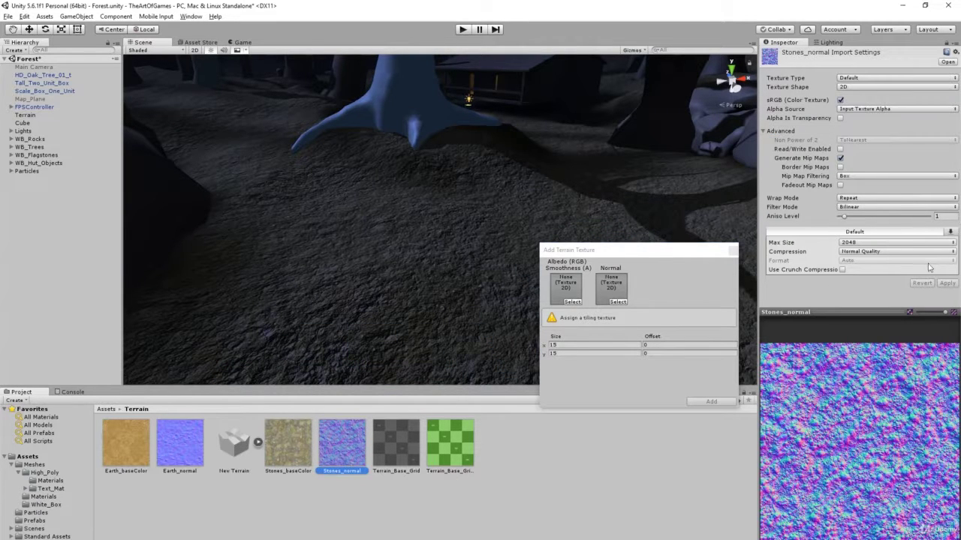
{"action": "left_click", "coordinate": [857, 79]}
{"action": "left_click", "coordinate": [861, 97]}
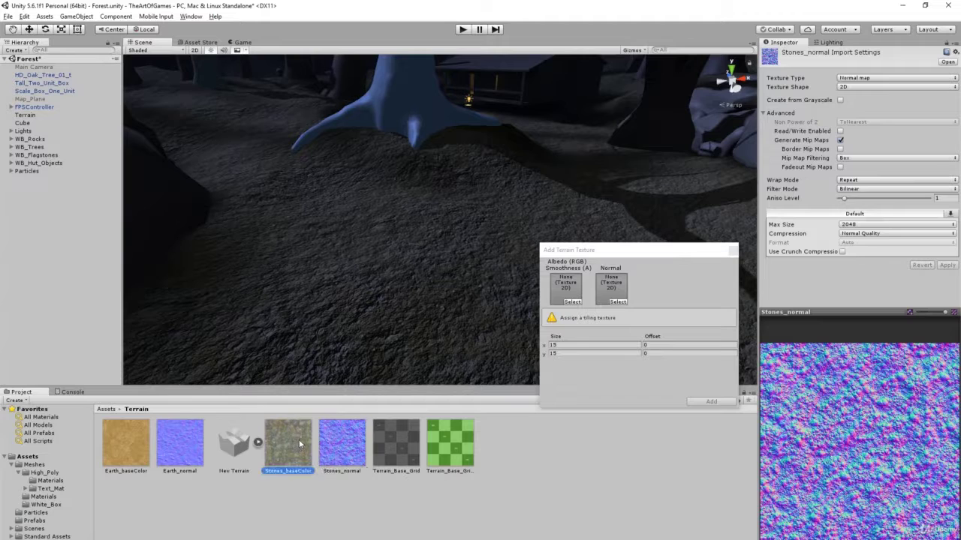
Assign Stones_baseColor as albedo and Stones_normal as normal map, set the tiling size to 8 in X and Y, and add the texture
{"action": "left_click_drag", "start_coordinate": [299, 440], "coordinate": [569, 284]}
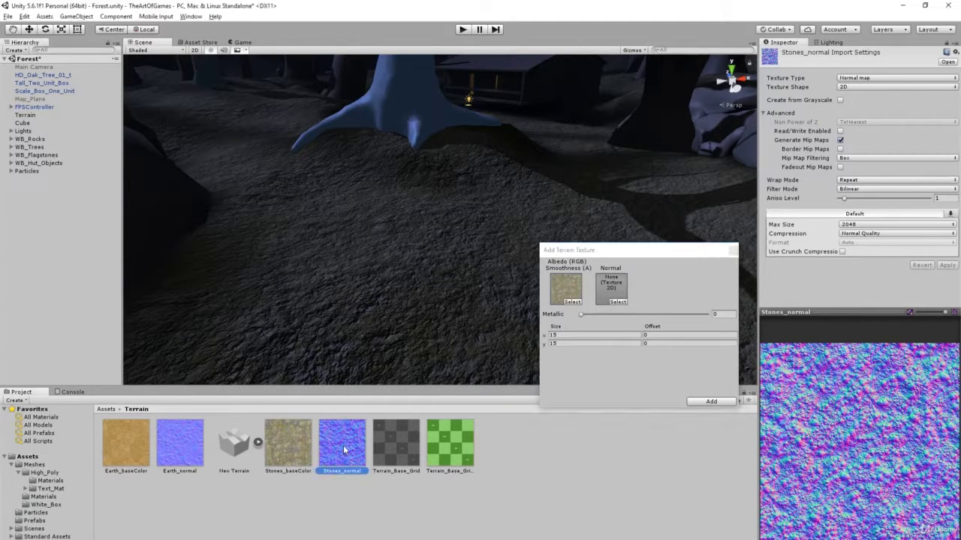
{"action": "left_click_drag", "start_coordinate": [343, 445], "coordinate": [585, 337]}
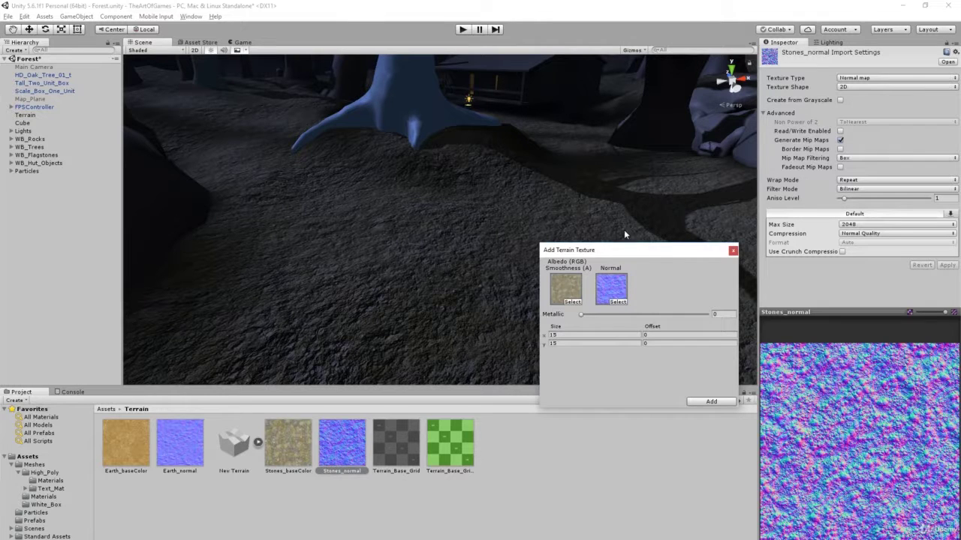
{"action": "left_click_drag", "start_coordinate": [623, 258], "coordinate": [412, 265]}
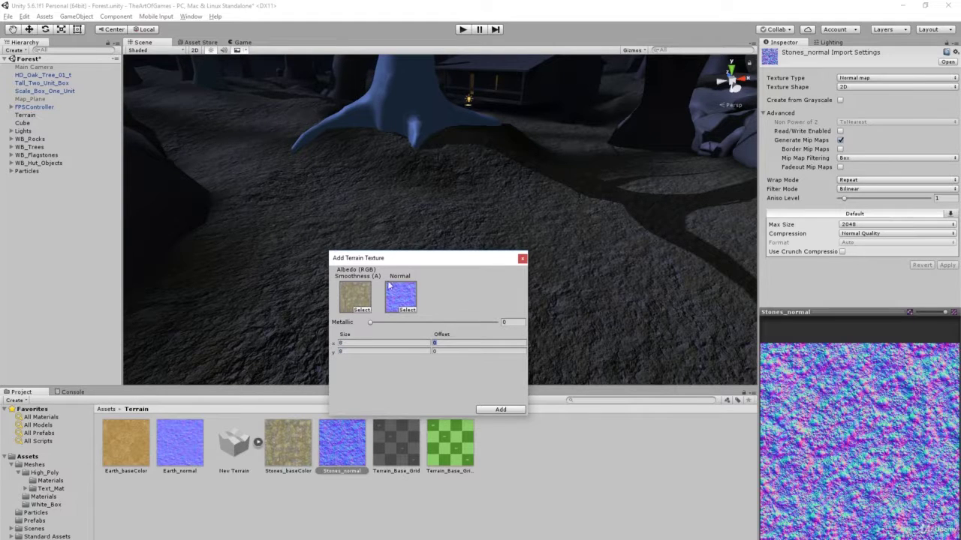
{"action": "left_click", "coordinate": [501, 410]}
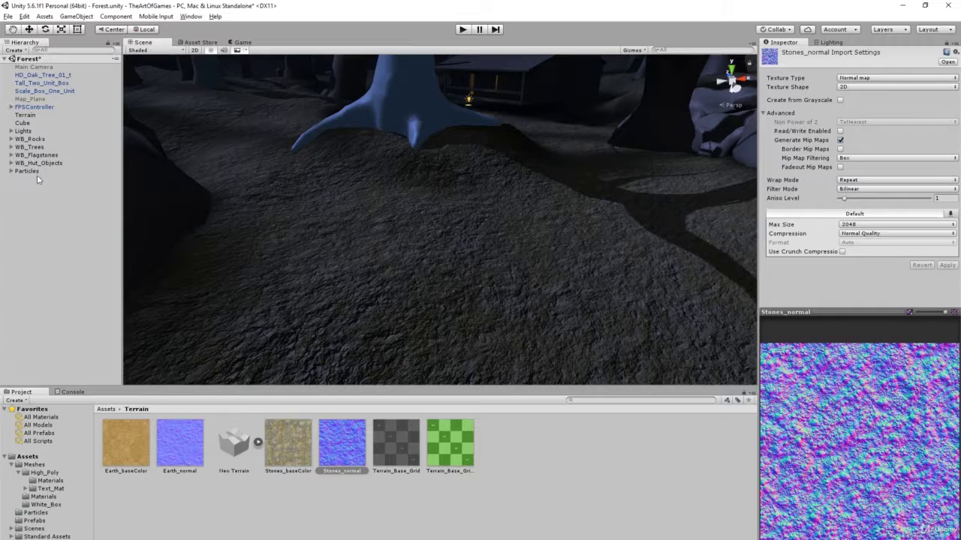
Select the Terrain and paint a patch of the stones texture on the slope in front of the tree with brush size 5
{"action": "left_click", "coordinate": [25, 115]}
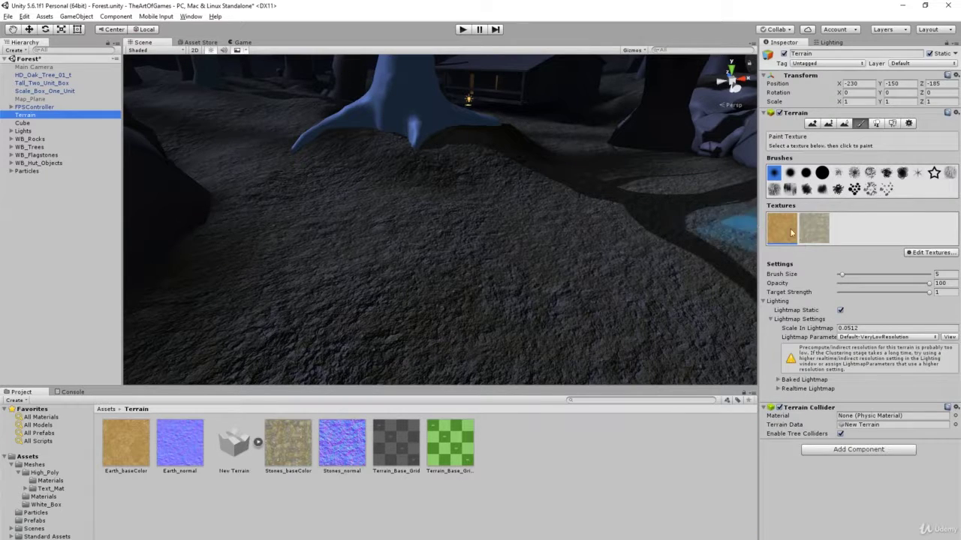
{"action": "right_click_drag", "start_coordinate": [515, 239], "coordinate": [506, 265]}
{"action": "key", "text": "w"}
{"action": "mouse_move", "coordinate": [506, 265]}
{"action": "left_mouse_down", "text": "alt"}
{"action": "mouse_move", "coordinate": [515, 260]}
{"action": "mouse_move", "coordinate": [515, 268]}
{"action": "left_mouse_up", "text": "alt"}
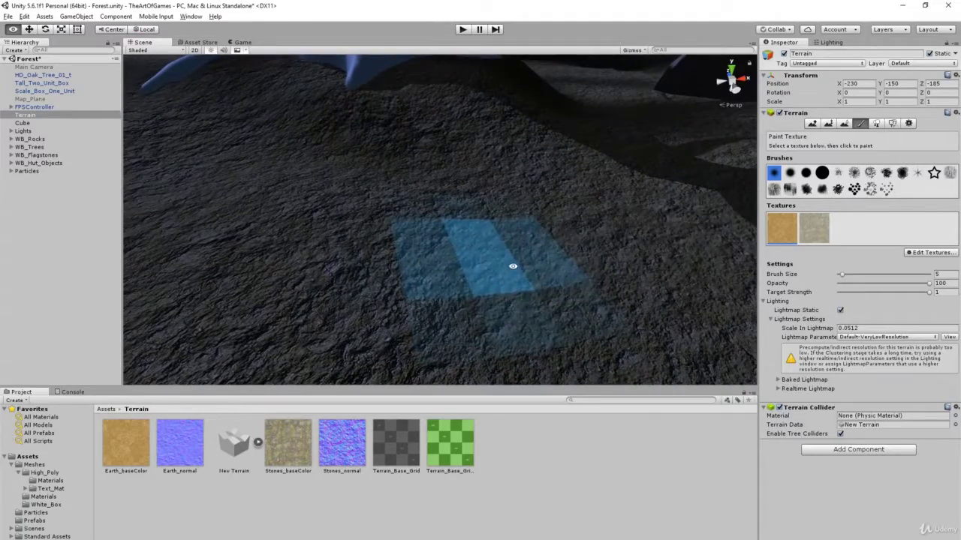
{"action": "left_click", "coordinate": [814, 227]}
{"action": "mouse_move", "coordinate": [574, 231]}
{"action": "middle_mouse_down"}
{"action": "mouse_move", "coordinate": [551, 185]}
{"action": "mouse_move", "coordinate": [513, 204]}
{"action": "middle_mouse_up"}
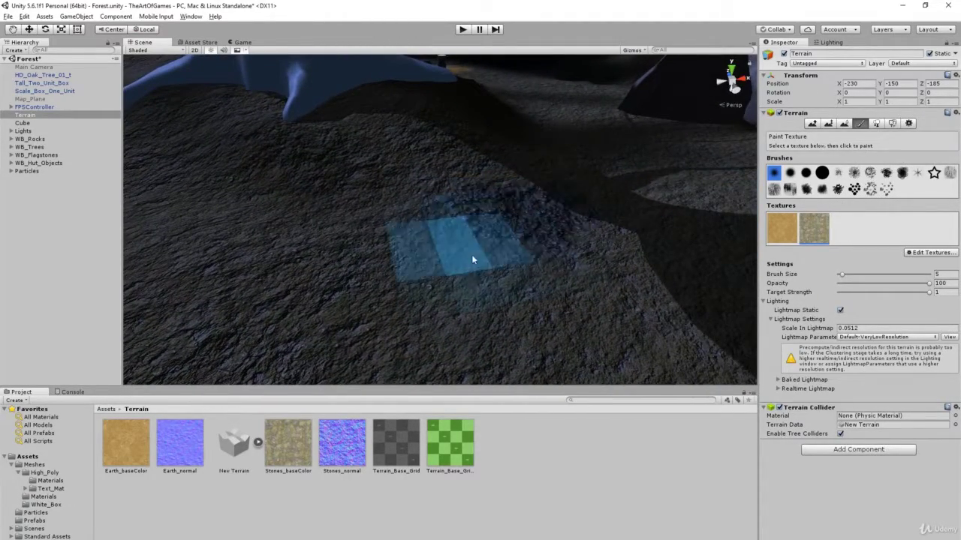
{"action": "left_click_drag", "start_coordinate": [414, 283], "coordinate": [571, 328]}
{"action": "middle_click_drag", "start_coordinate": [570, 328], "coordinate": [562, 353]}
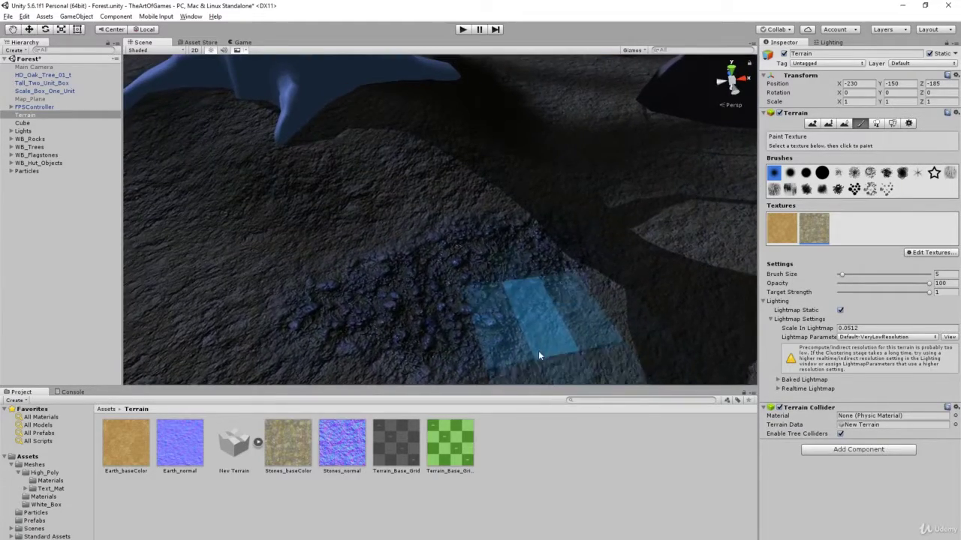
Try out the stones texture's Metallic setting on the painted patch, return it to 0 and apply the texture settings
{"action": "scroll", "coordinate": [537, 350], "scroll_direction": "up", "scroll_amount": 2}
{"action": "mouse_move", "coordinate": [575, 317]}
{"action": "left_mouse_down", "text": "alt"}
{"action": "mouse_move", "coordinate": [583, 278]}
{"action": "mouse_move", "coordinate": [621, 282]}
{"action": "left_mouse_up", "text": "alt"}
{"action": "mouse_move", "coordinate": [628, 280]}
{"action": "middle_mouse_down"}
{"action": "mouse_move", "coordinate": [551, 277]}
{"action": "mouse_move", "coordinate": [617, 282]}
{"action": "middle_mouse_up"}
{"action": "scroll", "coordinate": [551, 277], "scroll_direction": "up", "scroll_amount": 3}
{"action": "left_click_drag", "start_coordinate": [618, 282], "coordinate": [619, 274], "text": "alt"}
{"action": "mouse_move", "coordinate": [620, 273]}
{"action": "right_mouse_down"}
{"action": "mouse_move", "coordinate": [622, 302]}
{"action": "mouse_move", "coordinate": [580, 308]}
{"action": "right_mouse_up"}
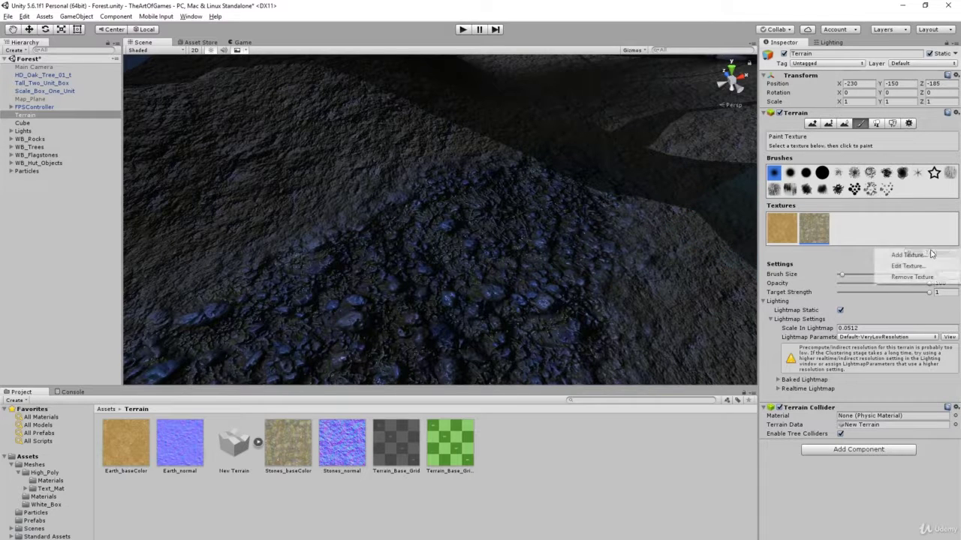
{"action": "left_click", "coordinate": [926, 268]}
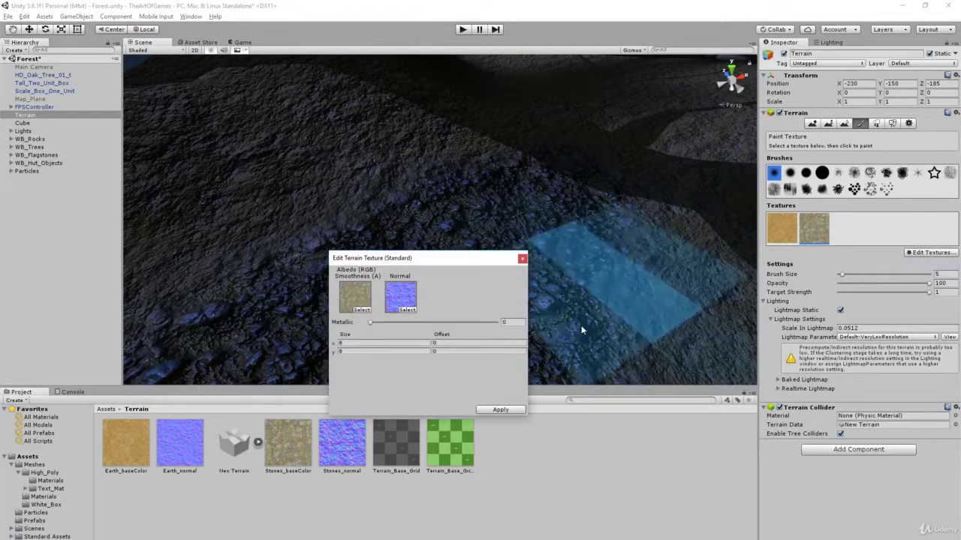
{"action": "left_click_drag", "start_coordinate": [431, 260], "coordinate": [625, 216]}
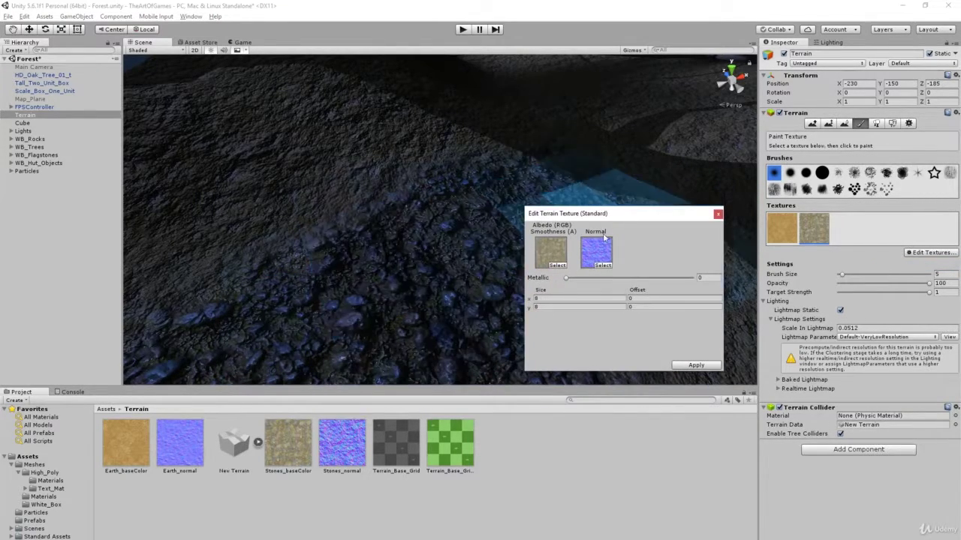
{"action": "mouse_move", "coordinate": [575, 279]}
{"action": "left_mouse_down"}
{"action": "mouse_move", "coordinate": [707, 286]}
{"action": "mouse_move", "coordinate": [532, 279]}
{"action": "left_mouse_up"}
{"action": "right_click_drag", "start_coordinate": [403, 300], "coordinate": [403, 299]}
{"action": "left_click_drag", "start_coordinate": [403, 300], "coordinate": [393, 273], "text": "alt"}
{"action": "left_click", "coordinate": [696, 367]}
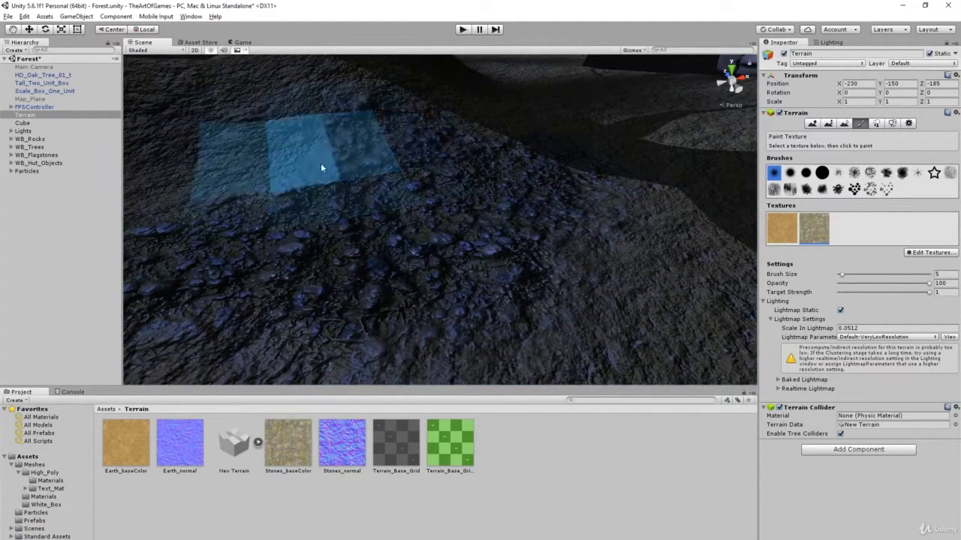
Extend the painted stones patch along the slope beside the tree and across the ground in front of it
{"action": "scroll", "coordinate": [582, 311], "scroll_direction": "down", "scroll_amount": 5}
{"action": "mouse_move", "coordinate": [581, 312]}
{"action": "right_mouse_down"}
{"action": "mouse_move", "coordinate": [632, 313]}
{"action": "mouse_move", "coordinate": [641, 294]}
{"action": "mouse_move", "coordinate": [604, 298]}
{"action": "right_mouse_up"}
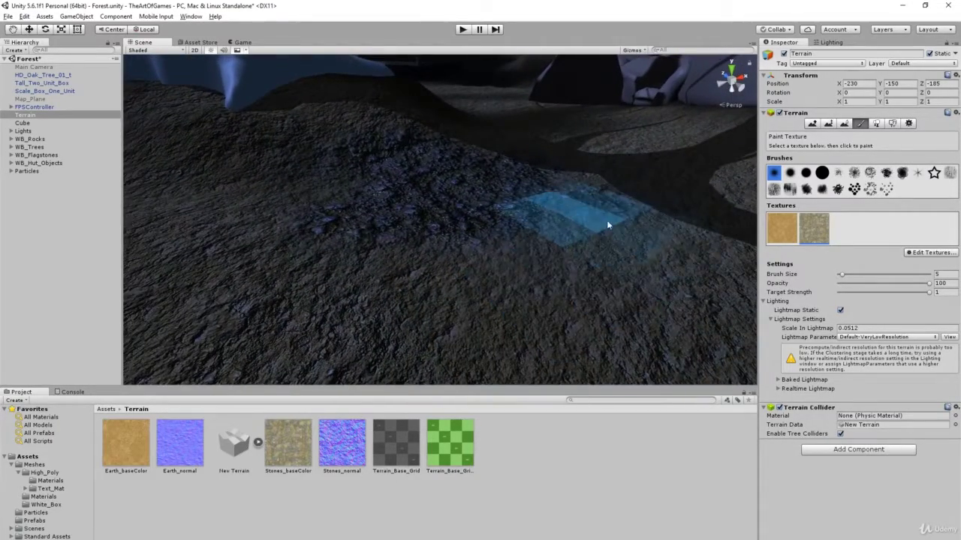
{"action": "left_click", "coordinate": [606, 220]}
{"action": "scroll", "coordinate": [518, 294], "scroll_direction": "up", "scroll_amount": 5}
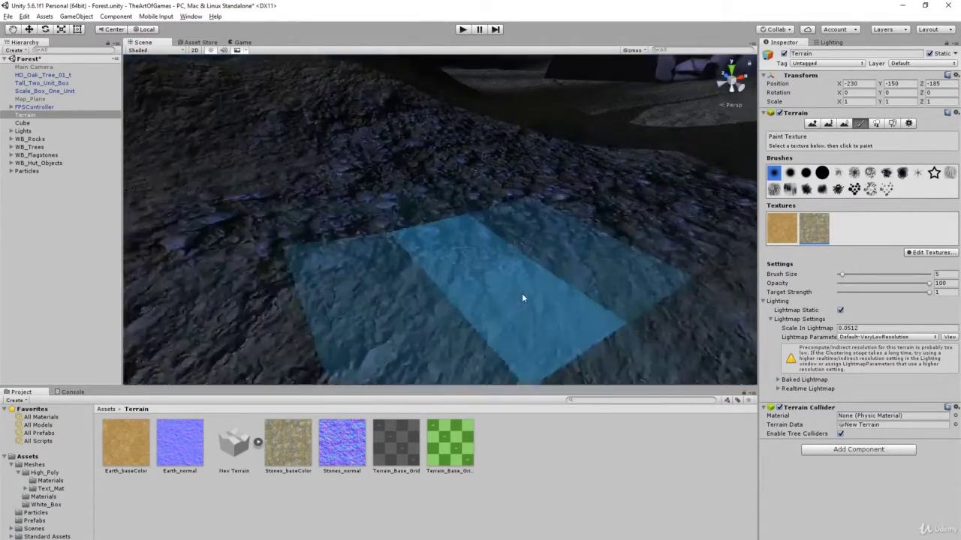
{"action": "scroll", "coordinate": [662, 326], "scroll_direction": "down", "scroll_amount": 4}
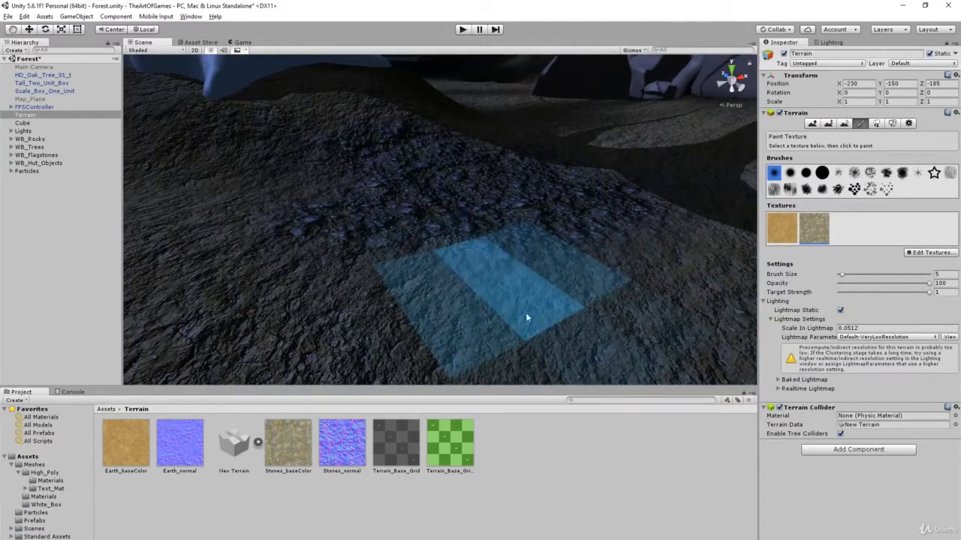
{"action": "right_click_drag", "start_coordinate": [600, 315], "coordinate": [307, 214]}
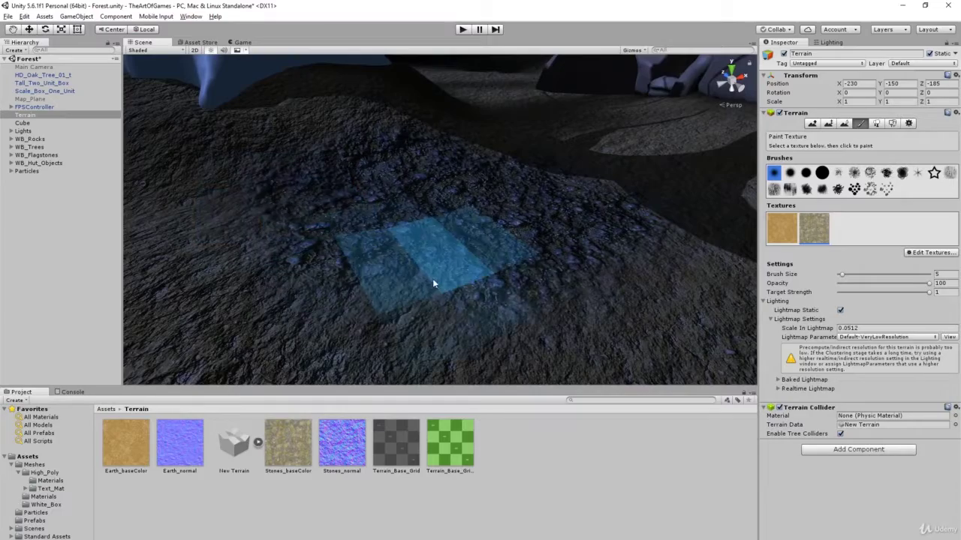
{"action": "mouse_move", "coordinate": [469, 298]}
{"action": "right_mouse_down"}
{"action": "mouse_move", "coordinate": [224, 255]}
{"action": "mouse_move", "coordinate": [435, 343]}
{"action": "mouse_move", "coordinate": [518, 334]}
{"action": "mouse_move", "coordinate": [595, 277]}
{"action": "mouse_move", "coordinate": [510, 305]}
{"action": "mouse_move", "coordinate": [491, 294]}
{"action": "mouse_move", "coordinate": [442, 322]}
{"action": "mouse_move", "coordinate": [457, 315]}
{"action": "mouse_move", "coordinate": [406, 226]}
{"action": "right_mouse_up"}
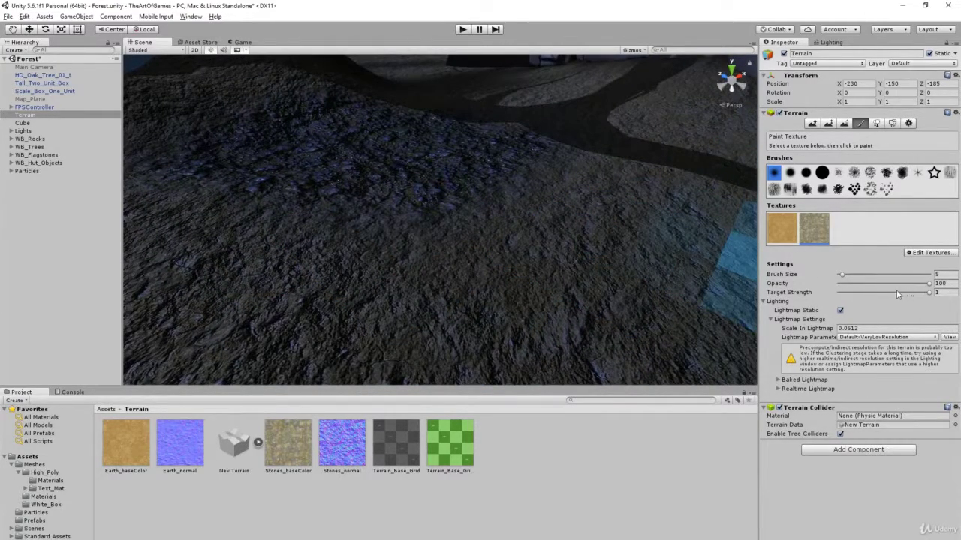
Set brush size 7, opacity 56 and target strength 0.63, and blend more stones outward around the patch near the tree
{"action": "left_click_drag", "start_coordinate": [886, 297], "coordinate": [870, 296]}
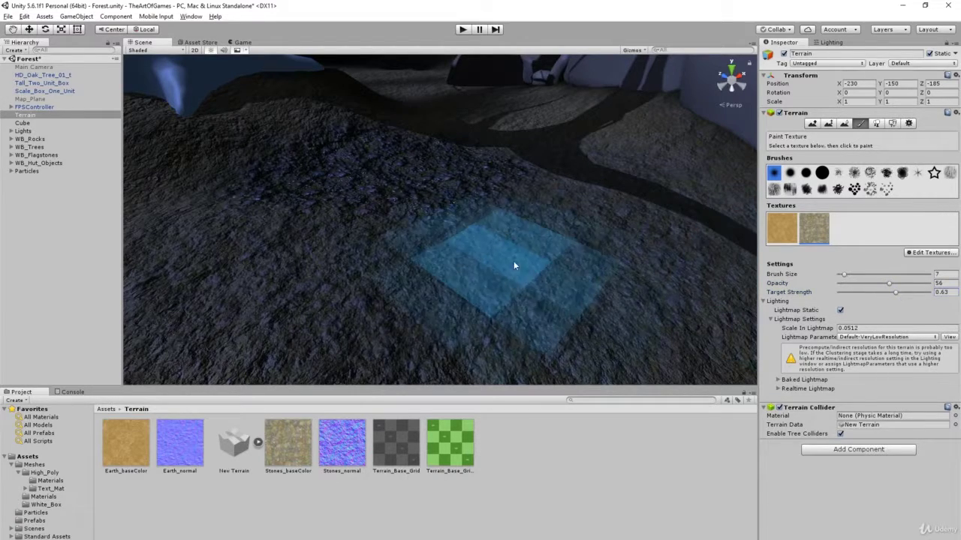
{"action": "mouse_move", "coordinate": [583, 292]}
{"action": "left_mouse_down", "text": "alt"}
{"action": "mouse_move", "coordinate": [624, 345]}
{"action": "mouse_move", "coordinate": [571, 307]}
{"action": "mouse_move", "coordinate": [601, 280]}
{"action": "mouse_move", "coordinate": [576, 216]}
{"action": "mouse_move", "coordinate": [467, 227]}
{"action": "left_mouse_up", "text": "alt"}
{"action": "mouse_move", "coordinate": [467, 227]}
{"action": "middle_mouse_down"}
{"action": "mouse_move", "coordinate": [471, 245]}
{"action": "mouse_move", "coordinate": [672, 276]}
{"action": "middle_mouse_up"}
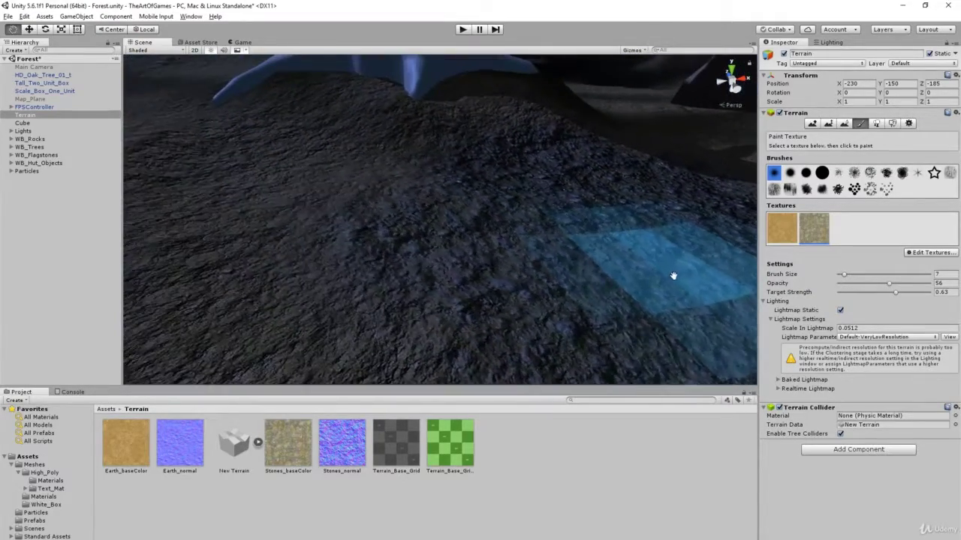
{"action": "scroll", "coordinate": [582, 296], "scroll_direction": "down", "scroll_amount": 5}
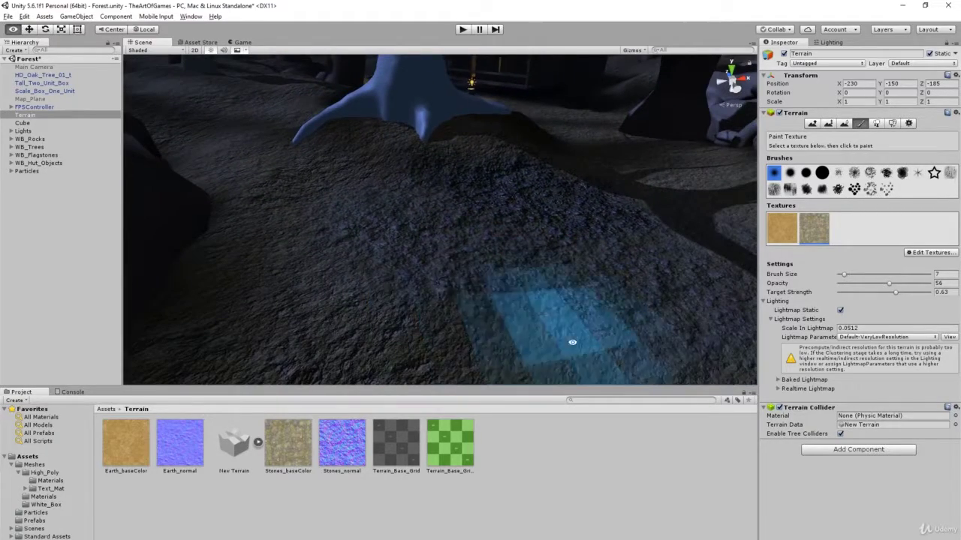
{"action": "mouse_move", "coordinate": [572, 342]}
{"action": "left_mouse_down", "text": "alt"}
{"action": "mouse_move", "coordinate": [664, 338]}
{"action": "mouse_move", "coordinate": [666, 316]}
{"action": "left_mouse_up", "text": "alt"}
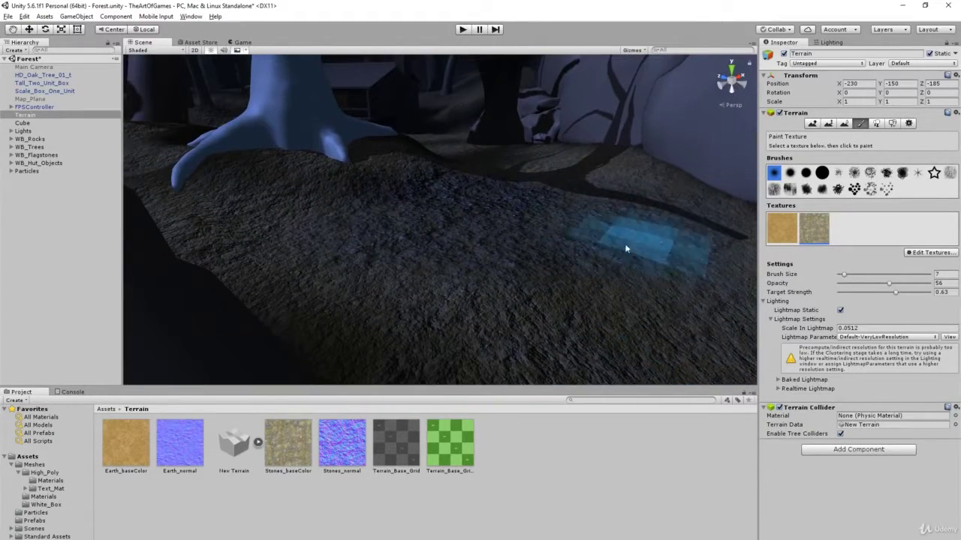
{"action": "middle_click_drag", "start_coordinate": [652, 251], "coordinate": [593, 262]}
{"action": "scroll", "coordinate": [496, 331], "scroll_direction": "up", "scroll_amount": 3}
{"action": "mouse_move", "coordinate": [594, 262]}
{"action": "left_mouse_down", "text": "alt"}
{"action": "mouse_move", "coordinate": [440, 200]}
{"action": "mouse_move", "coordinate": [616, 350]}
{"action": "mouse_move", "coordinate": [585, 351]}
{"action": "mouse_move", "coordinate": [626, 293]}
{"action": "mouse_move", "coordinate": [573, 296]}
{"action": "mouse_move", "coordinate": [550, 278]}
{"action": "mouse_move", "coordinate": [555, 271]}
{"action": "mouse_move", "coordinate": [543, 320]}
{"action": "mouse_move", "coordinate": [523, 262]}
{"action": "mouse_move", "coordinate": [432, 252]}
{"action": "mouse_move", "coordinate": [628, 380]}
{"action": "mouse_move", "coordinate": [465, 296]}
{"action": "mouse_move", "coordinate": [375, 181]}
{"action": "left_mouse_up", "text": "alt"}
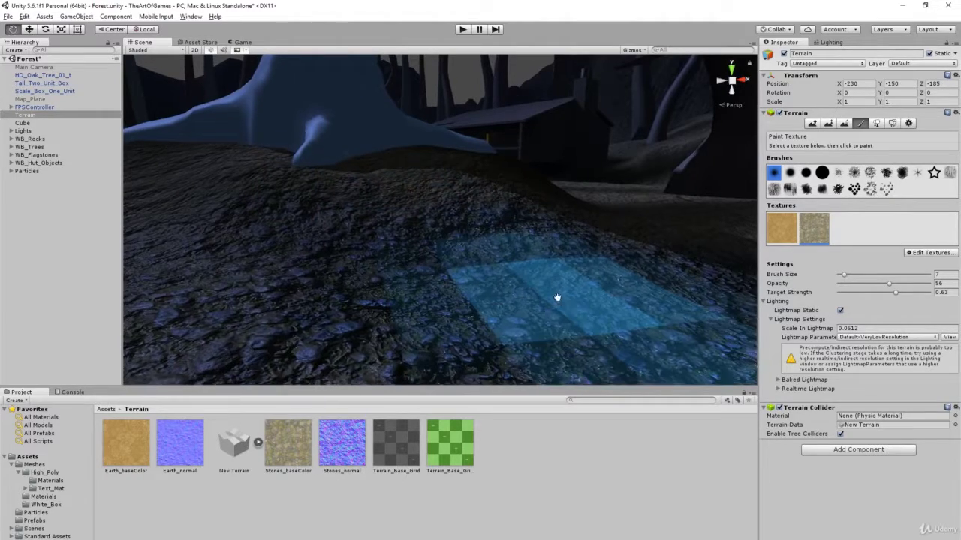
{"action": "left_click_drag", "start_coordinate": [558, 297], "coordinate": [301, 133], "text": "alt"}
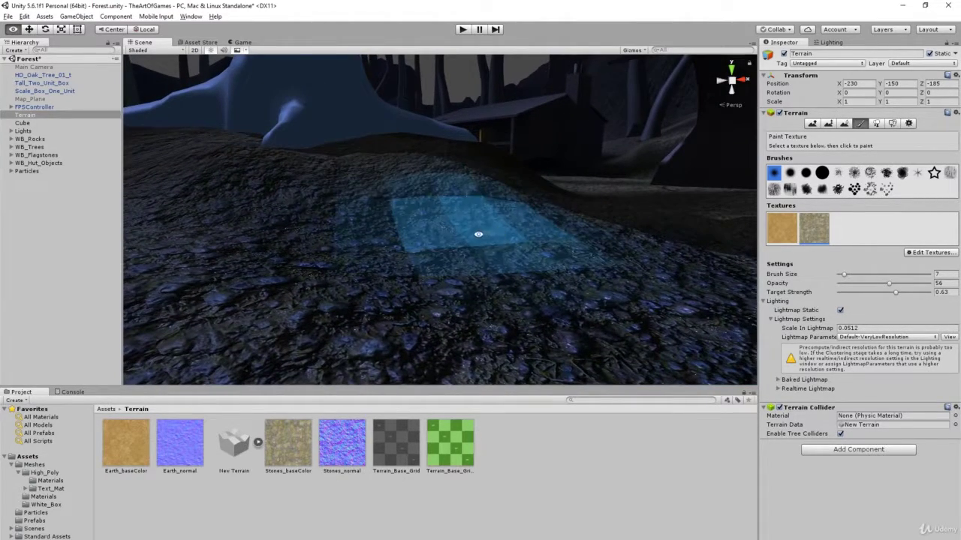
{"action": "mouse_move", "coordinate": [506, 267]}
{"action": "left_mouse_down", "text": "alt"}
{"action": "mouse_move", "coordinate": [401, 270]}
{"action": "mouse_move", "coordinate": [495, 225]}
{"action": "left_mouse_up", "text": "alt"}
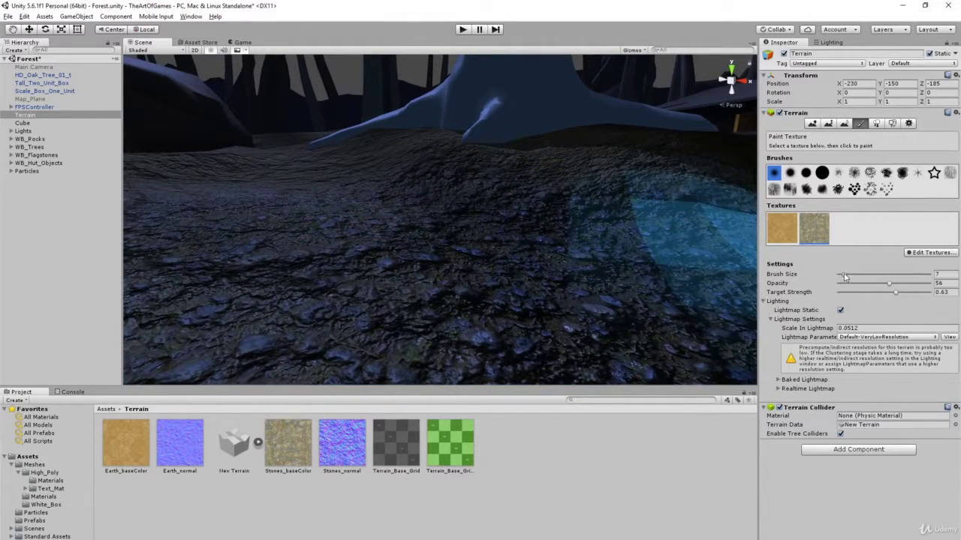
Set the brush size to 1, and review and reapply the stones texture's settings while examining the painted ground
{"action": "left_click_drag", "start_coordinate": [845, 276], "coordinate": [838, 275]}
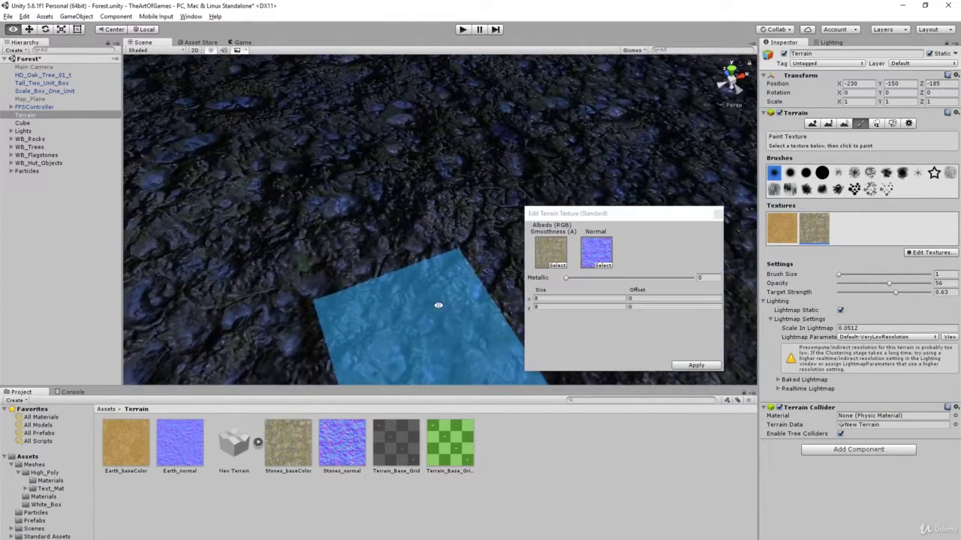
{"action": "mouse_move", "coordinate": [440, 310]}
{"action": "left_mouse_down", "text": "alt"}
{"action": "mouse_move", "coordinate": [377, 273]}
{"action": "mouse_move", "coordinate": [377, 250]}
{"action": "mouse_move", "coordinate": [405, 279]}
{"action": "mouse_move", "coordinate": [394, 270]}
{"action": "mouse_move", "coordinate": [523, 275]}
{"action": "mouse_move", "coordinate": [429, 262]}
{"action": "mouse_move", "coordinate": [424, 239]}
{"action": "mouse_move", "coordinate": [499, 224]}
{"action": "mouse_move", "coordinate": [509, 243]}
{"action": "mouse_move", "coordinate": [481, 252]}
{"action": "mouse_move", "coordinate": [450, 217]}
{"action": "mouse_move", "coordinate": [460, 280]}
{"action": "mouse_move", "coordinate": [441, 263]}
{"action": "mouse_move", "coordinate": [484, 278]}
{"action": "left_mouse_up", "text": "alt"}
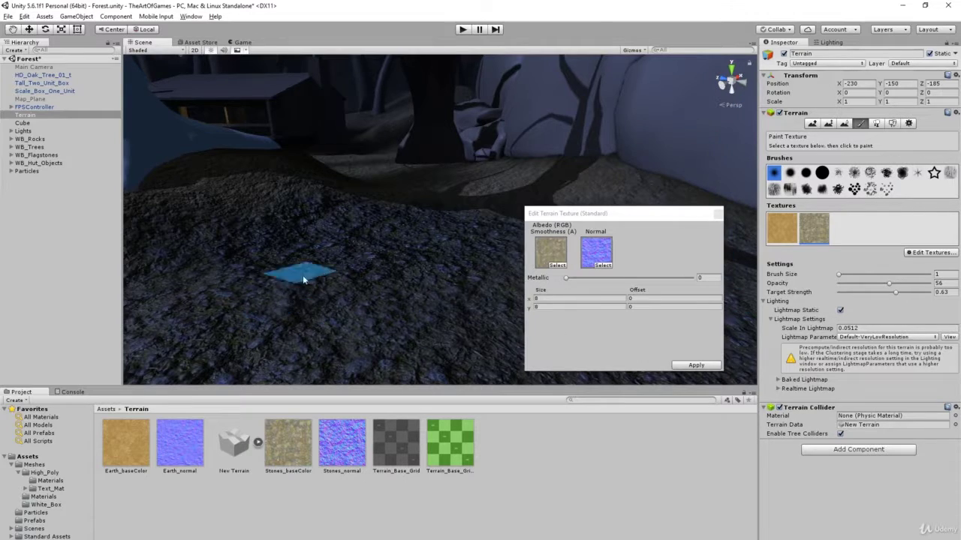
{"action": "mouse_move", "coordinate": [303, 274]}
{"action": "left_mouse_down", "text": "alt"}
{"action": "mouse_move", "coordinate": [285, 279]}
{"action": "mouse_move", "coordinate": [319, 294]}
{"action": "mouse_move", "coordinate": [360, 276]}
{"action": "mouse_move", "coordinate": [272, 290]}
{"action": "mouse_move", "coordinate": [400, 236]}
{"action": "left_mouse_up", "text": "alt"}
{"action": "left_click_drag", "start_coordinate": [323, 247], "coordinate": [323, 250], "text": "alt"}
{"action": "left_click_drag", "start_coordinate": [353, 279], "coordinate": [390, 226], "text": "alt"}
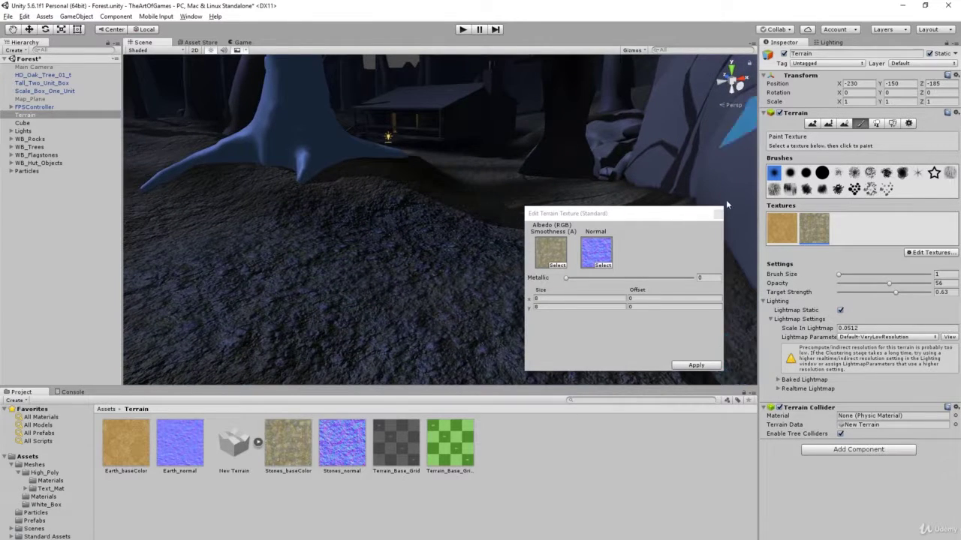
{"action": "left_click", "coordinate": [696, 366]}
{"action": "left_click_drag", "start_coordinate": [408, 317], "coordinate": [361, 276], "text": "alt"}
{"action": "scroll", "coordinate": [441, 270], "scroll_direction": "up", "scroll_amount": 4}
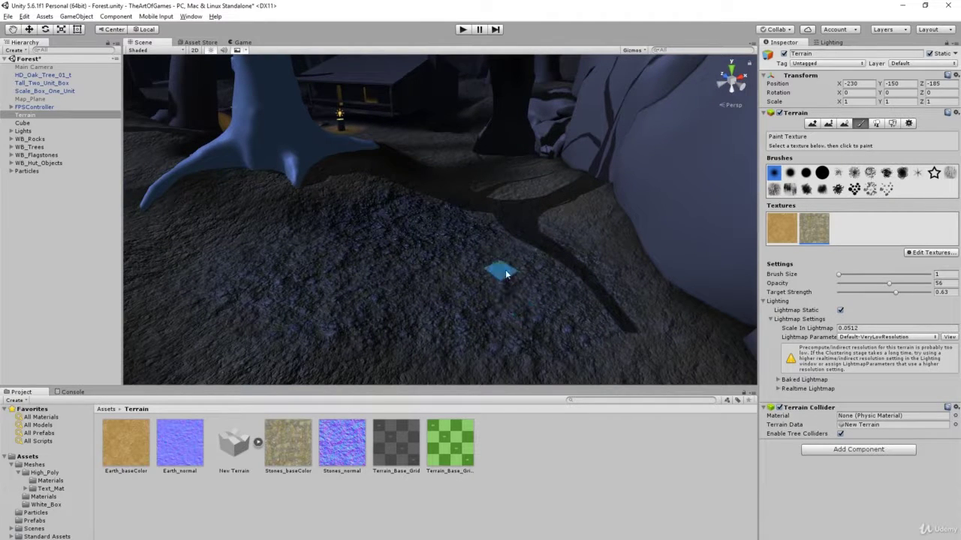
{"action": "scroll", "coordinate": [537, 311], "scroll_direction": "up", "scroll_amount": 3}
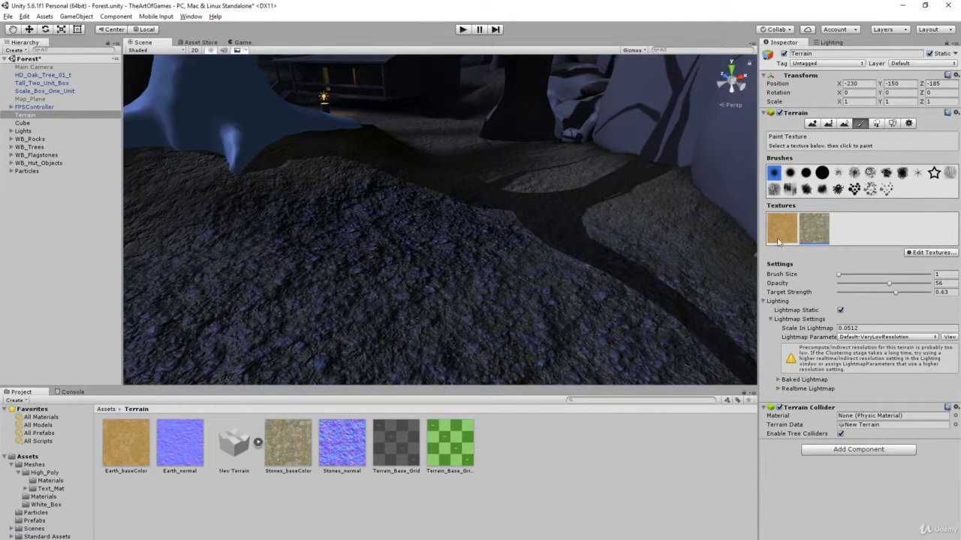
Paint the earth texture back over parts of the stones patch, using brush size 8 and a smaller size of 4
{"action": "left_click", "coordinate": [773, 225]}
{"action": "left_click", "coordinate": [846, 275]}
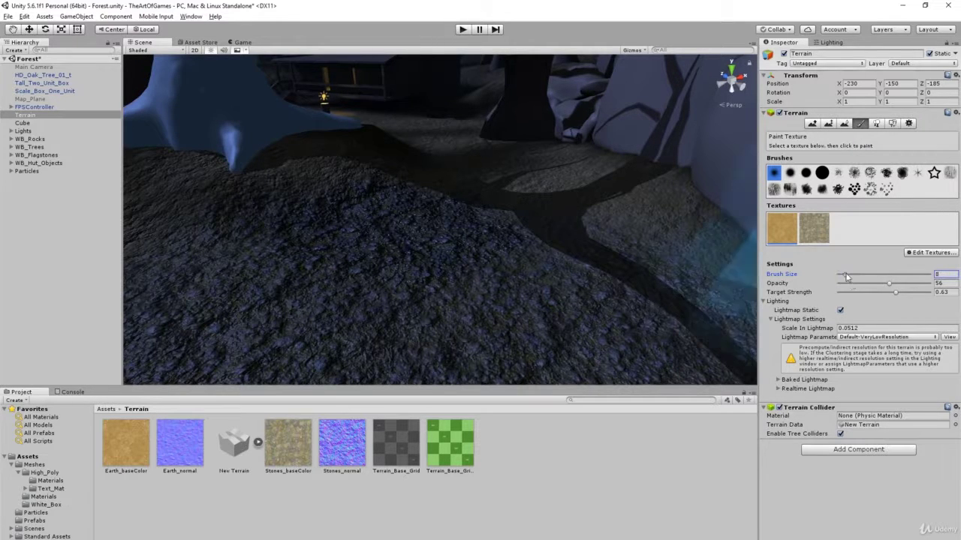
{"action": "left_click_drag", "start_coordinate": [613, 338], "coordinate": [583, 302]}
{"action": "type", "text": "4"}
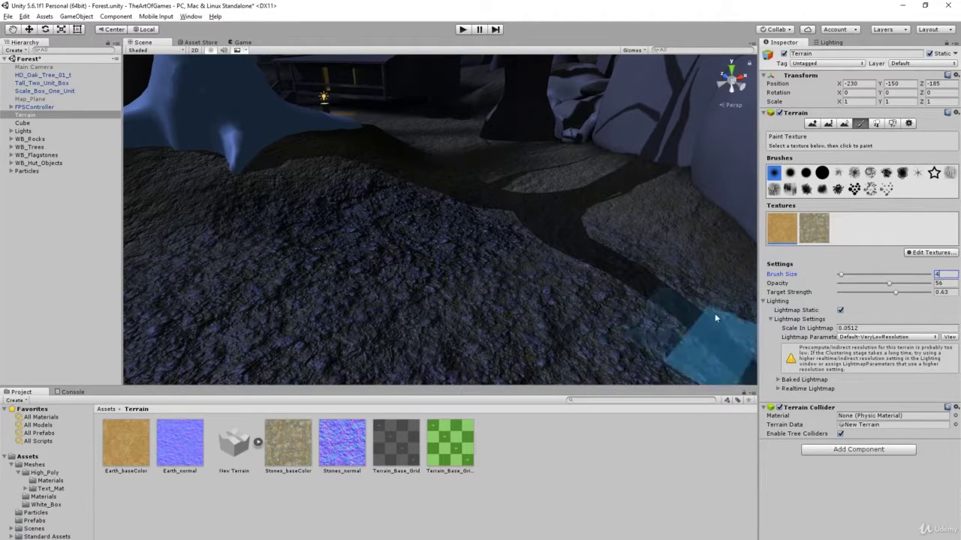
{"action": "left_click_drag", "start_coordinate": [564, 298], "coordinate": [554, 264]}
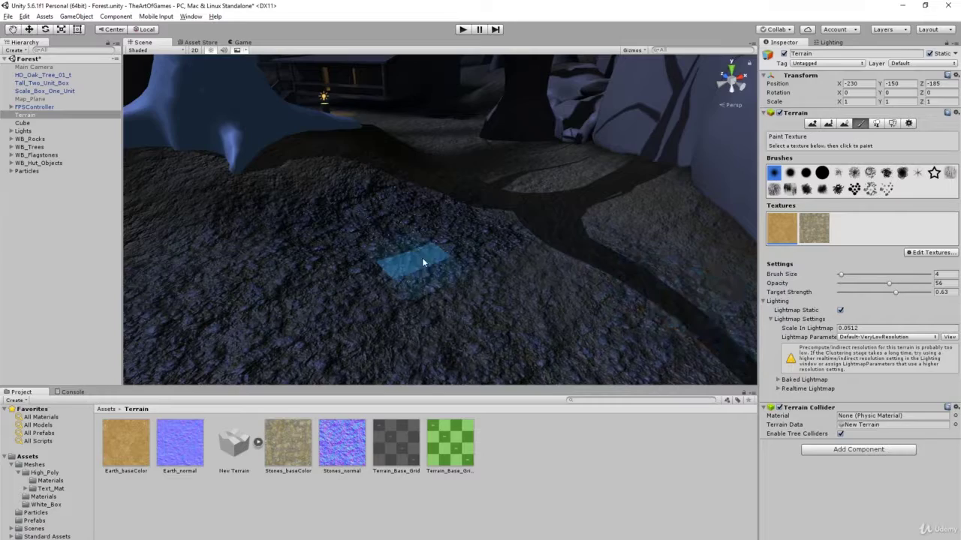
{"action": "left_click_drag", "start_coordinate": [448, 262], "coordinate": [443, 284], "text": "alt"}
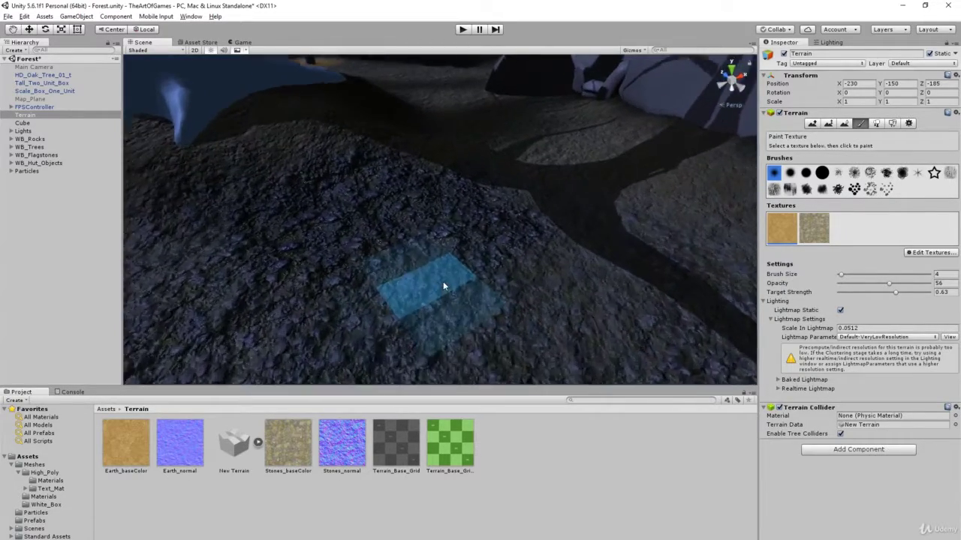
{"action": "right_click_drag", "start_coordinate": [444, 284], "coordinate": [773, 290], "text": "alt"}
{"action": "mouse_move", "coordinate": [636, 259]}
{"action": "left_mouse_down", "text": "alt"}
{"action": "mouse_move", "coordinate": [520, 281]}
{"action": "mouse_move", "coordinate": [529, 271]}
{"action": "left_mouse_up", "text": "alt"}
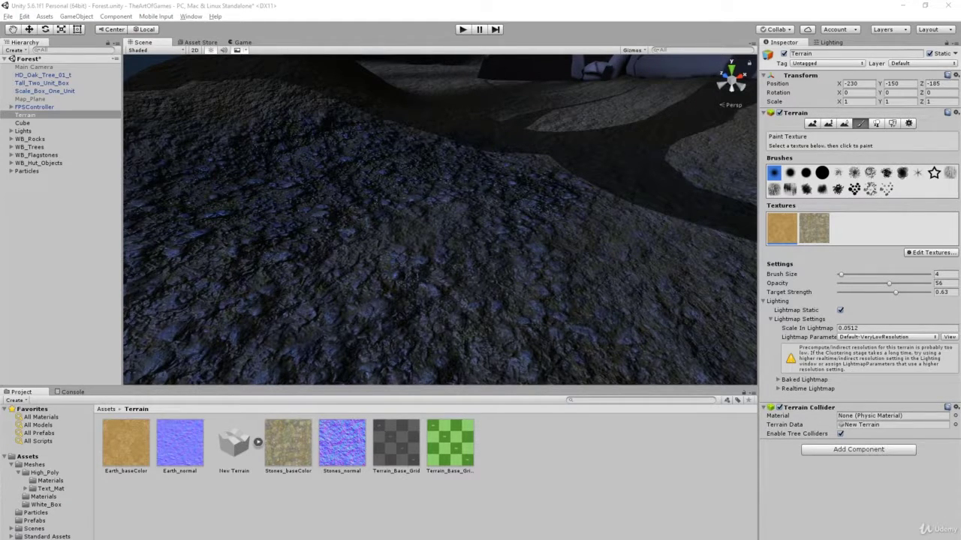
Import Plants_baseColor and Plants_normal from the raw project files' Terrain > Plants folder into the project's Terrain assets folder
{"action": "left_click_drag", "start_coordinate": [1, 138], "coordinate": [639, 162]}
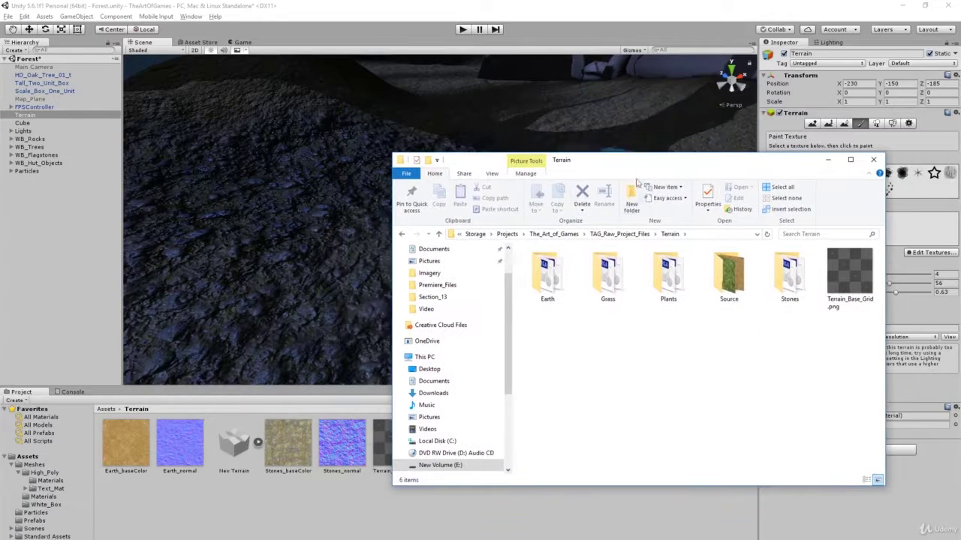
{"action": "double_click", "coordinate": [668, 277]}
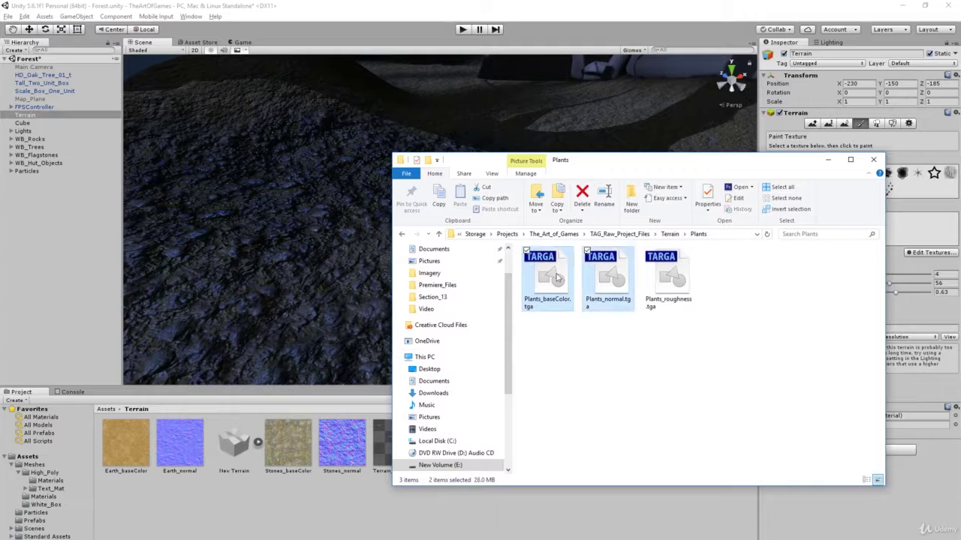
{"action": "left_click_drag", "start_coordinate": [550, 304], "coordinate": [343, 534]}
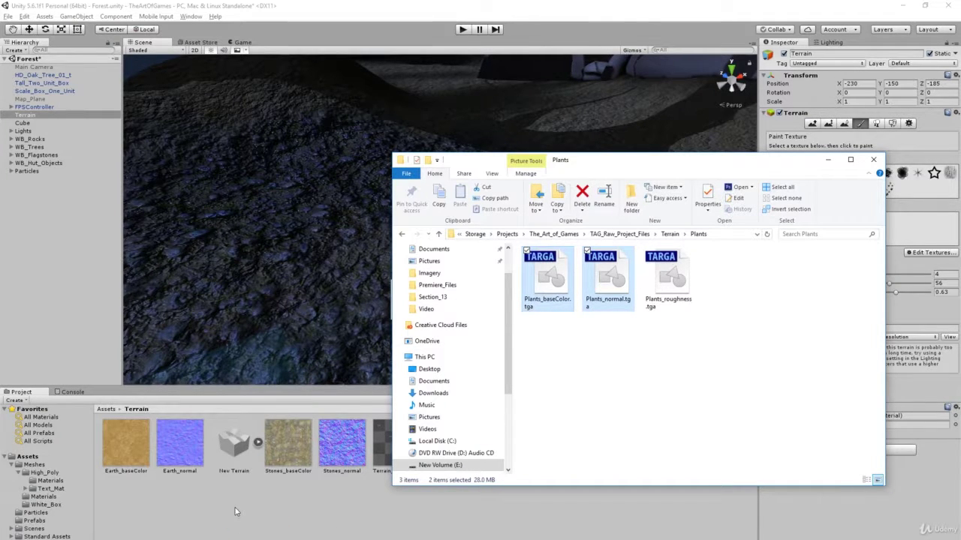
{"action": "left_click_drag", "start_coordinate": [633, 172], "coordinate": [324, 152]}
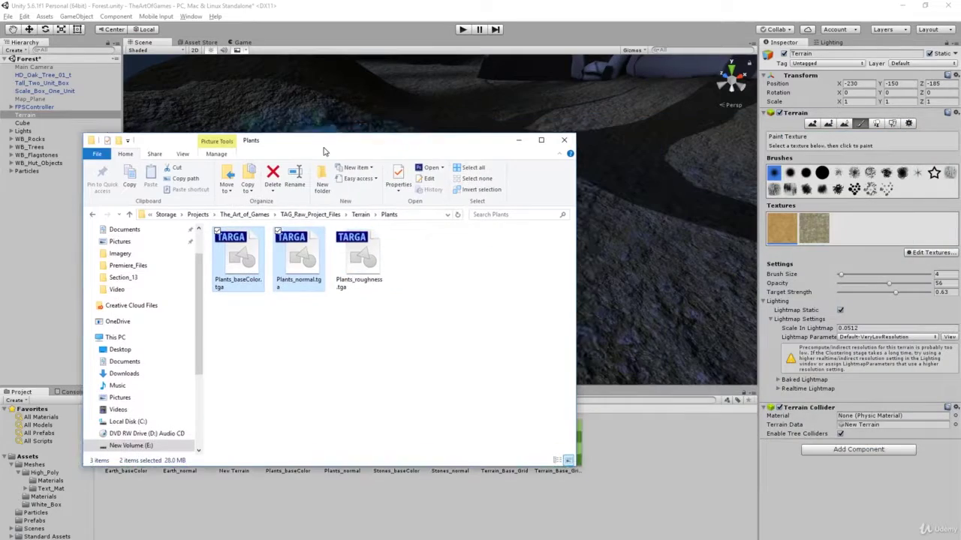
{"action": "left_click", "coordinate": [518, 141]}
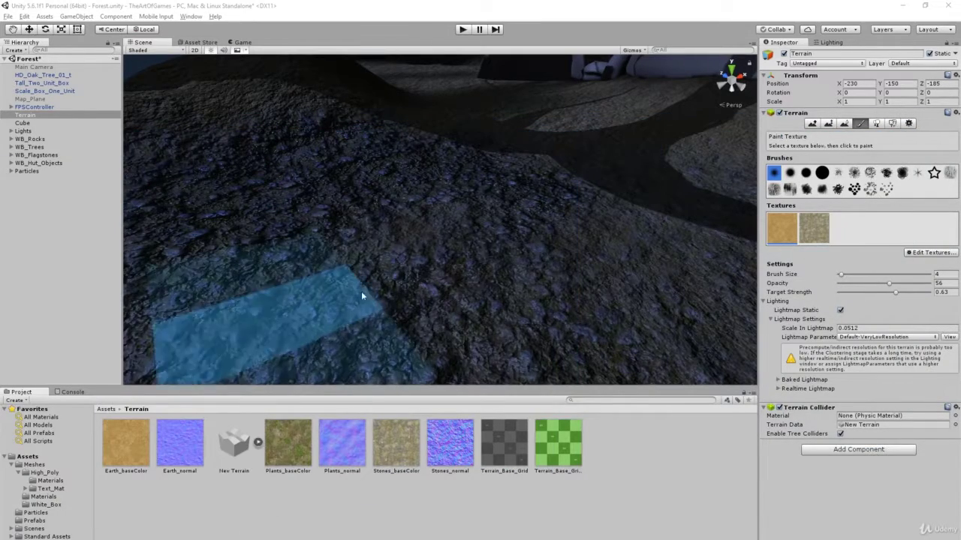
Start adding a new terrain texture, and set the Plants_normal texture type to Normal map and apply it
{"action": "left_click", "coordinate": [918, 254]}
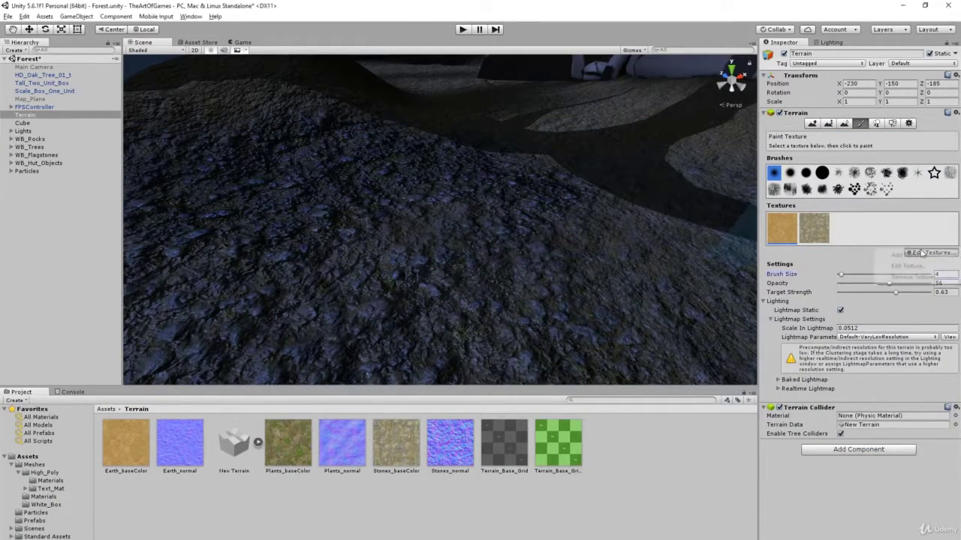
{"action": "left_click", "coordinate": [900, 258]}
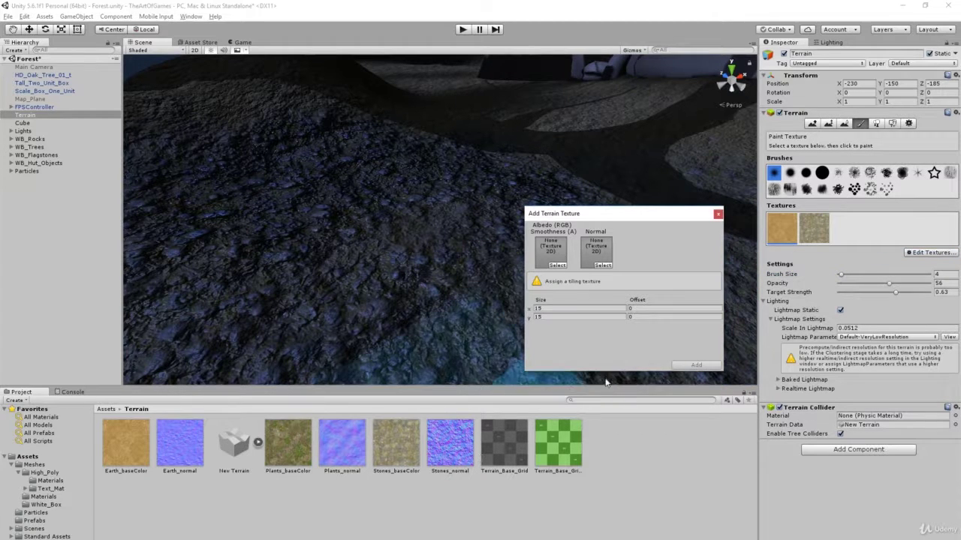
{"action": "left_click", "coordinate": [344, 462]}
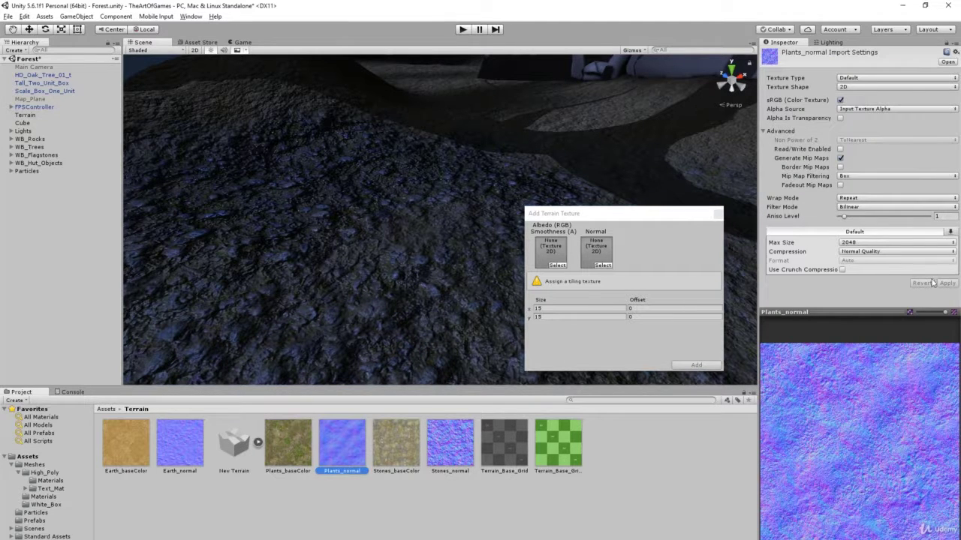
{"action": "left_click", "coordinate": [859, 78]}
{"action": "left_click", "coordinate": [865, 101]}
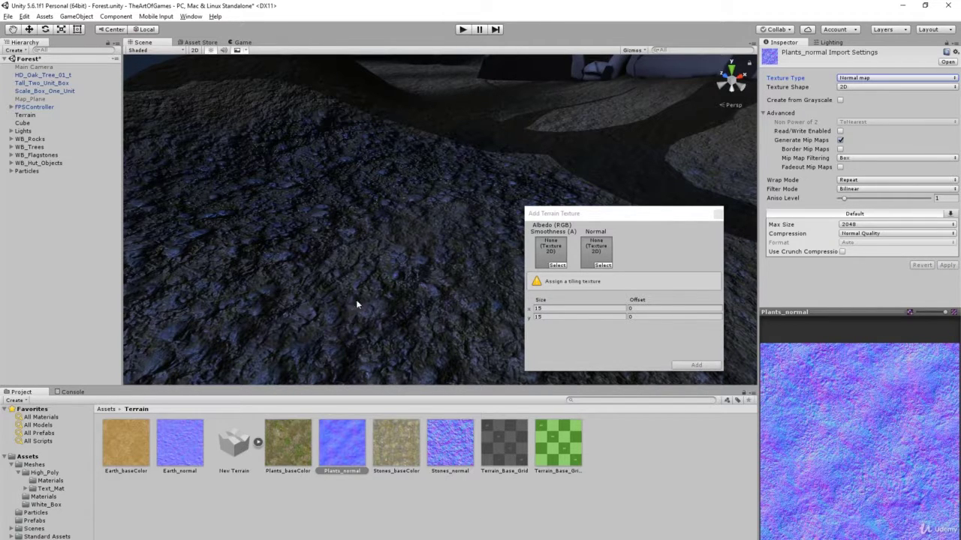
Assign Plants_baseColor as albedo and Plants_normal as normal, set the tiling size to 8, and add the terrain texture
{"action": "left_click_drag", "start_coordinate": [283, 454], "coordinate": [491, 287]}
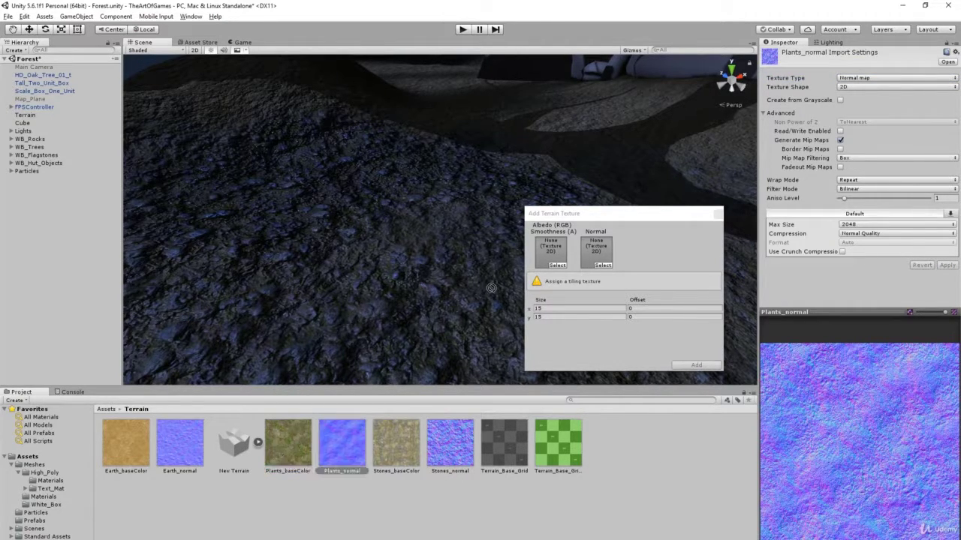
{"action": "left_click_drag", "start_coordinate": [551, 251], "coordinate": [550, 251]}
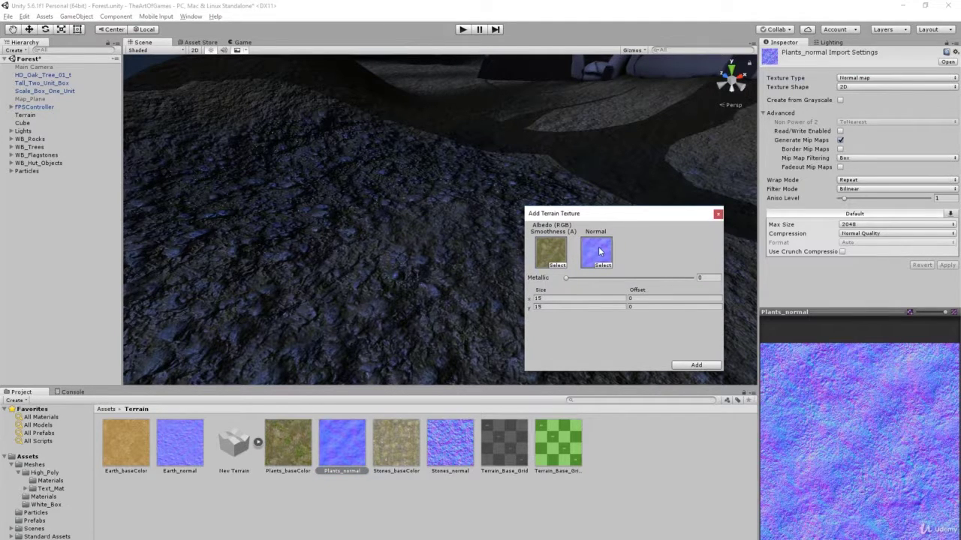
{"action": "type", "text": "8"}
{"action": "left_click", "coordinate": [548, 307]}
{"action": "left_click", "coordinate": [709, 366]}
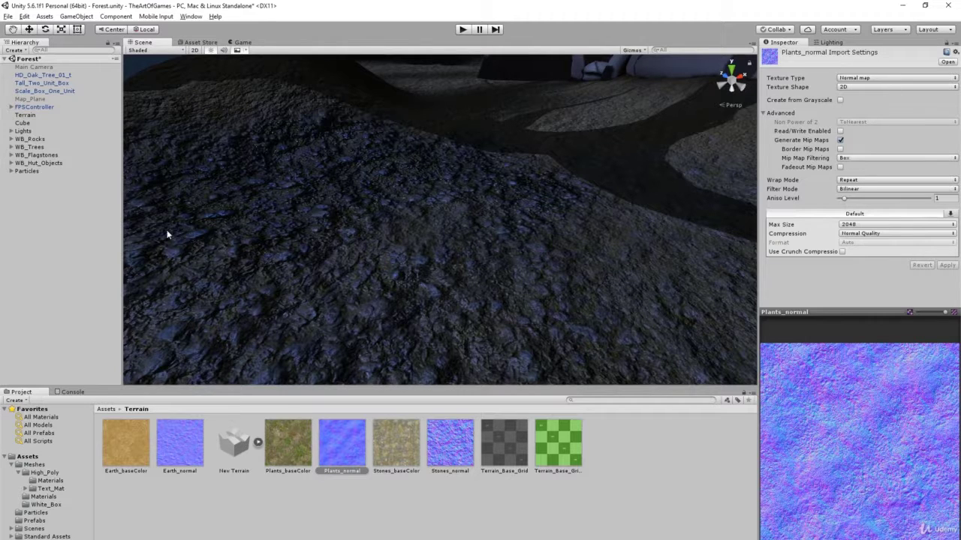
Select the terrain and paint the plants texture over the stones patch with brush size 4, opacity 56 and target strength 0.63
{"action": "left_click", "coordinate": [28, 115]}
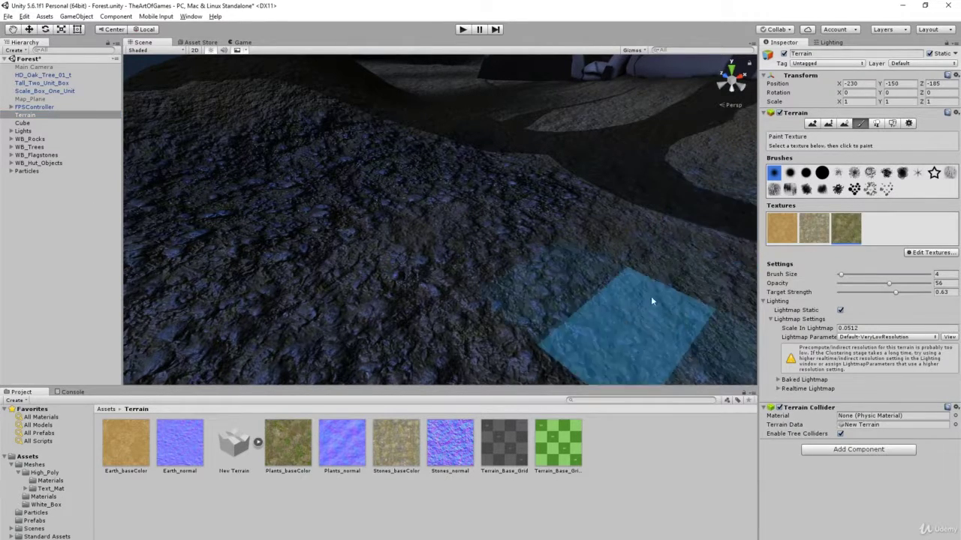
{"action": "mouse_move", "coordinate": [660, 265]}
{"action": "right_mouse_down"}
{"action": "mouse_move", "coordinate": [590, 276]}
{"action": "mouse_move", "coordinate": [569, 290]}
{"action": "mouse_move", "coordinate": [654, 225]}
{"action": "mouse_move", "coordinate": [451, 228]}
{"action": "mouse_move", "coordinate": [620, 287]}
{"action": "mouse_move", "coordinate": [725, 263]}
{"action": "mouse_move", "coordinate": [676, 279]}
{"action": "mouse_move", "coordinate": [699, 337]}
{"action": "right_mouse_up"}
{"action": "key", "text": "s"}
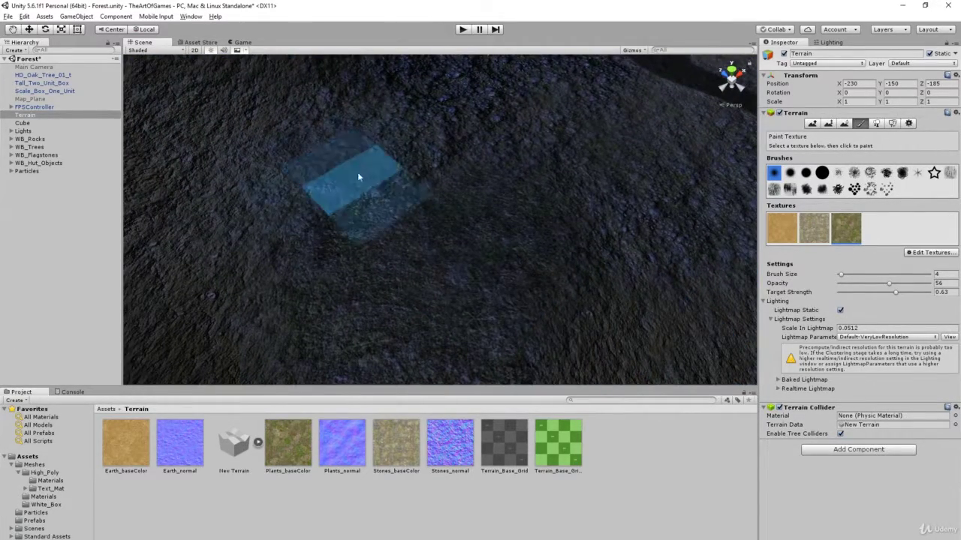
{"action": "mouse_move", "coordinate": [557, 296]}
{"action": "right_mouse_down"}
{"action": "mouse_move", "coordinate": [636, 292]}
{"action": "mouse_move", "coordinate": [661, 232]}
{"action": "mouse_move", "coordinate": [645, 290]}
{"action": "right_mouse_up"}
{"action": "mouse_move", "coordinate": [502, 297]}
{"action": "left_mouse_down", "text": "alt"}
{"action": "mouse_move", "coordinate": [461, 248]}
{"action": "mouse_move", "coordinate": [347, 250]}
{"action": "mouse_move", "coordinate": [352, 227]}
{"action": "mouse_move", "coordinate": [491, 252]}
{"action": "mouse_move", "coordinate": [525, 300]}
{"action": "left_mouse_up", "text": "alt"}
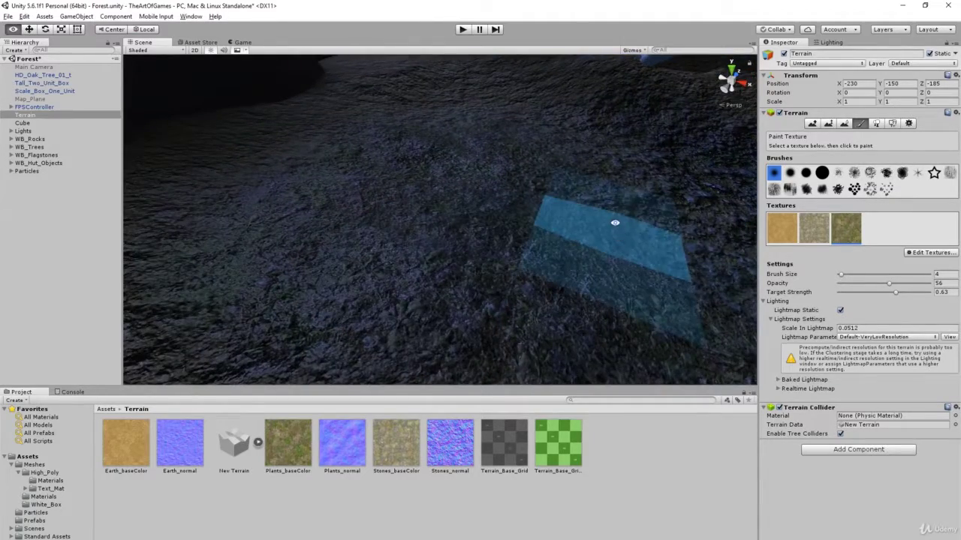
{"action": "mouse_move", "coordinate": [617, 221]}
{"action": "left_mouse_down", "text": "alt"}
{"action": "mouse_move", "coordinate": [643, 318]}
{"action": "mouse_move", "coordinate": [631, 290]}
{"action": "mouse_move", "coordinate": [315, 128]}
{"action": "left_mouse_up", "text": "alt"}
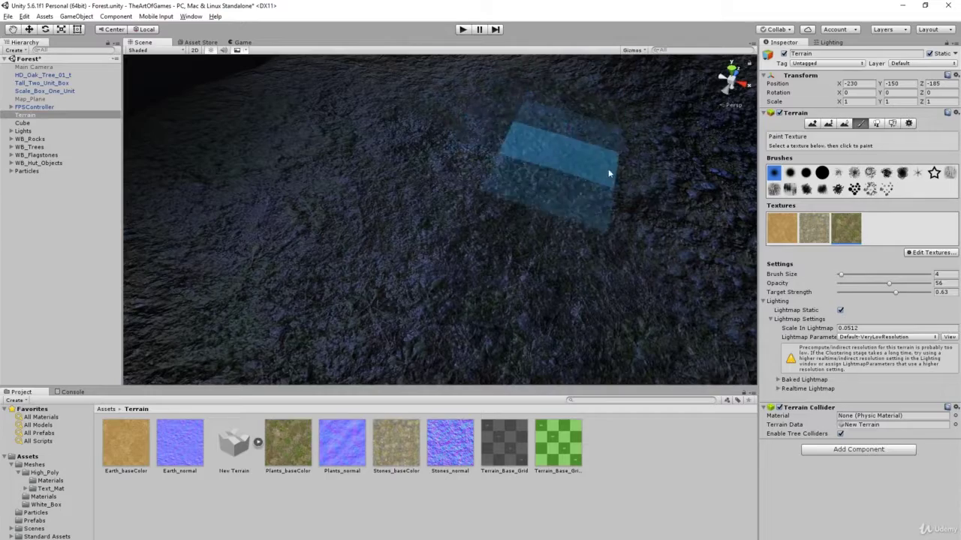
Extend the plants texture further across the middle of the slope and into the surrounding stones
{"action": "mouse_move", "coordinate": [635, 257]}
{"action": "left_mouse_down", "text": "alt"}
{"action": "mouse_move", "coordinate": [717, 313]}
{"action": "mouse_move", "coordinate": [555, 258]}
{"action": "left_mouse_up", "text": "alt"}
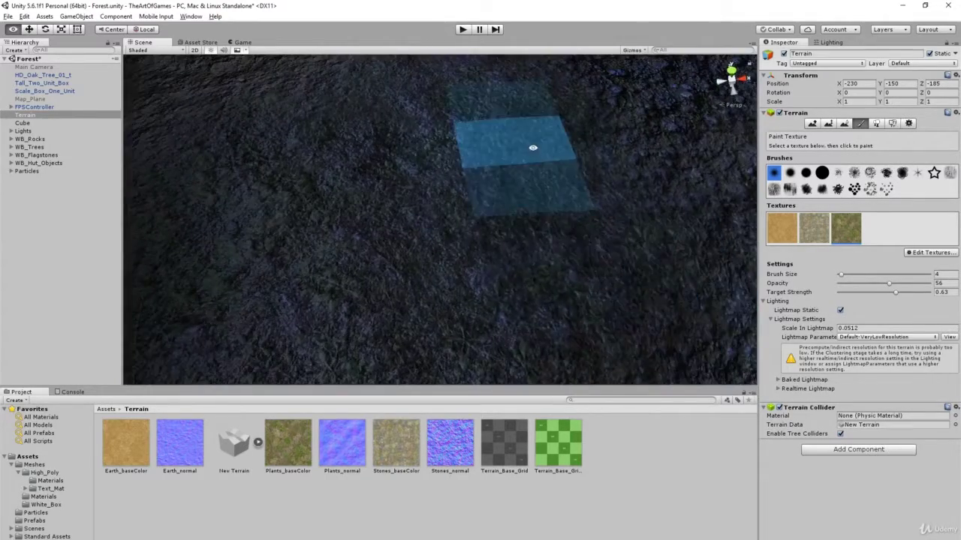
{"action": "left_click_drag", "start_coordinate": [532, 148], "coordinate": [679, 142], "text": "alt"}
{"action": "scroll", "coordinate": [474, 249], "scroll_direction": "up", "scroll_amount": 3}
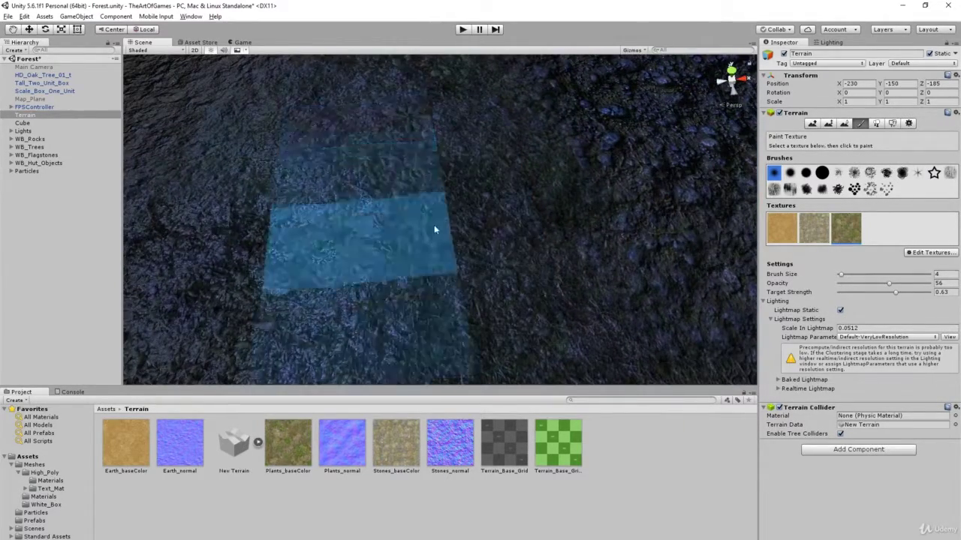
{"action": "mouse_move", "coordinate": [476, 278]}
{"action": "left_mouse_down", "text": "alt"}
{"action": "mouse_move", "coordinate": [664, 248]}
{"action": "mouse_move", "coordinate": [703, 275]}
{"action": "mouse_move", "coordinate": [693, 203]}
{"action": "mouse_move", "coordinate": [678, 223]}
{"action": "mouse_move", "coordinate": [680, 267]}
{"action": "mouse_move", "coordinate": [513, 188]}
{"action": "left_mouse_up", "text": "alt"}
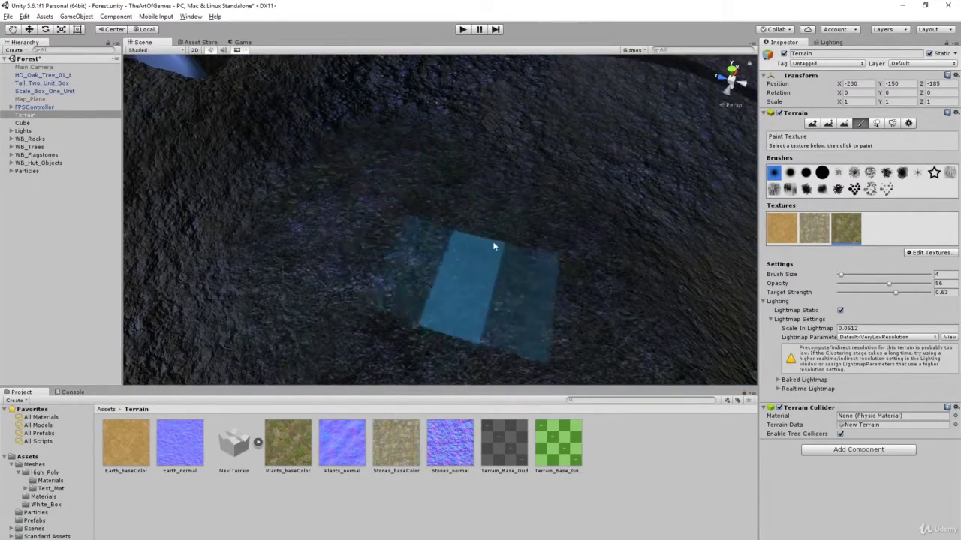
Blend the outer edge of the plants patch near the tree, touching it up with the earth texture
{"action": "mouse_move", "coordinate": [579, 251]}
{"action": "left_mouse_down", "text": "alt"}
{"action": "mouse_move", "coordinate": [596, 245]}
{"action": "mouse_move", "coordinate": [623, 263]}
{"action": "left_mouse_up", "text": "alt"}
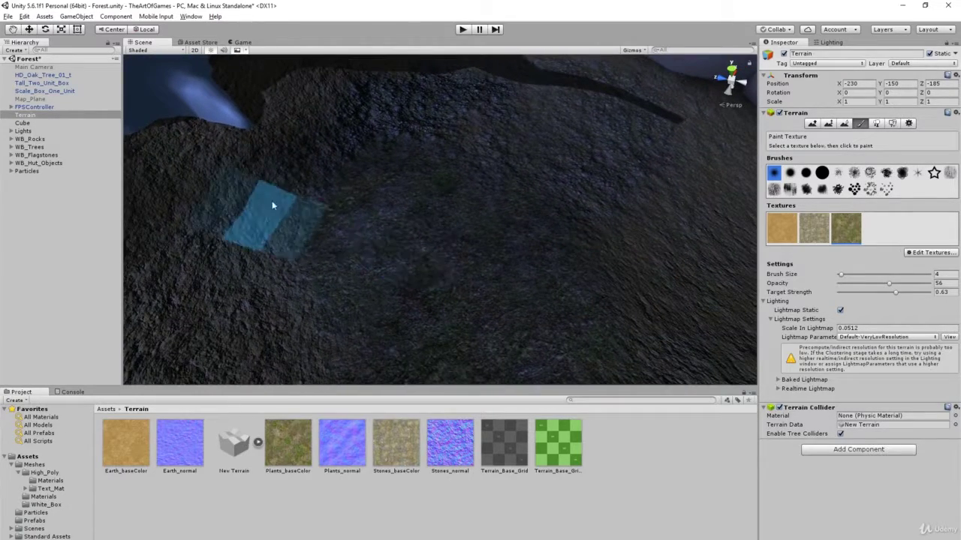
{"action": "mouse_move", "coordinate": [523, 280]}
{"action": "left_mouse_down", "text": "alt"}
{"action": "mouse_move", "coordinate": [579, 318]}
{"action": "mouse_move", "coordinate": [457, 275]}
{"action": "mouse_move", "coordinate": [480, 268]}
{"action": "left_mouse_up", "text": "alt"}
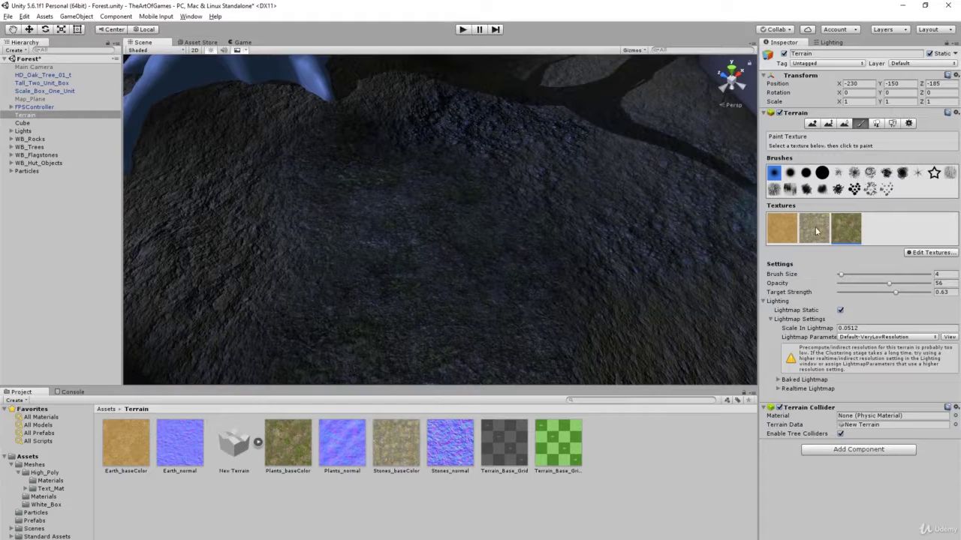
{"action": "mouse_move", "coordinate": [599, 204]}
{"action": "left_mouse_down", "text": "alt"}
{"action": "mouse_move", "coordinate": [515, 221]}
{"action": "mouse_move", "coordinate": [488, 174]}
{"action": "mouse_move", "coordinate": [451, 170]}
{"action": "mouse_move", "coordinate": [471, 193]}
{"action": "mouse_move", "coordinate": [590, 210]}
{"action": "mouse_move", "coordinate": [493, 190]}
{"action": "mouse_move", "coordinate": [585, 156]}
{"action": "left_mouse_up", "text": "alt"}
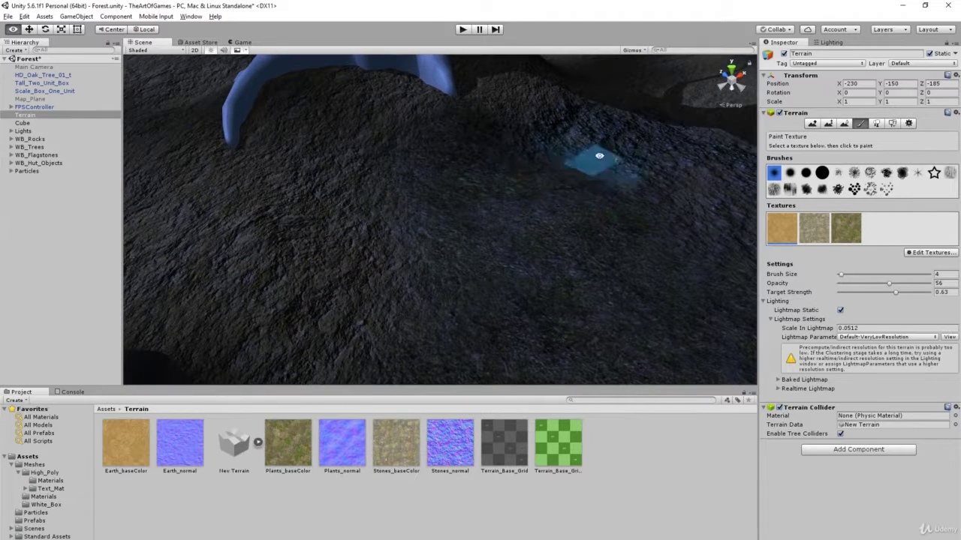
Paint the plants texture over the ground between and in front of the oak tree's roots
{"action": "left_click", "coordinate": [848, 237]}
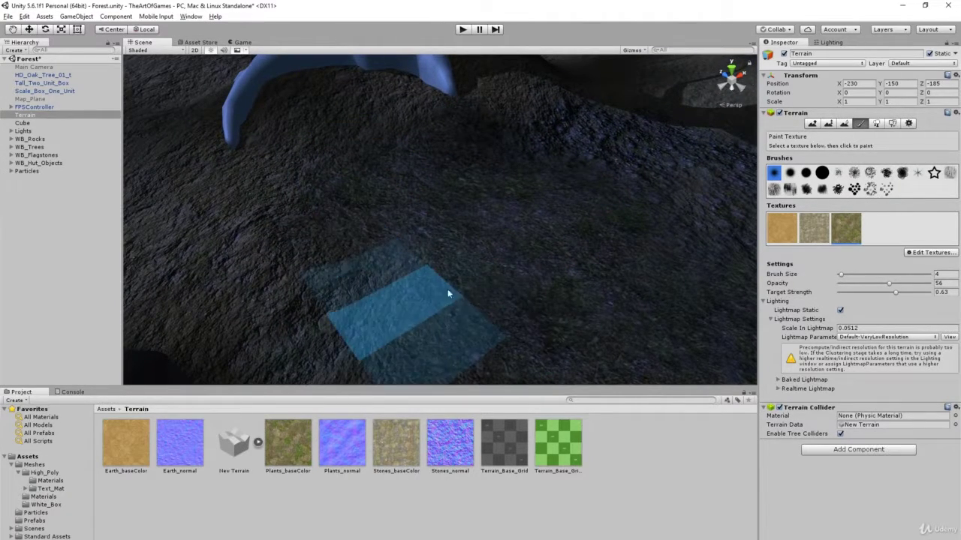
{"action": "middle_click_drag", "start_coordinate": [419, 154], "coordinate": [493, 339]}
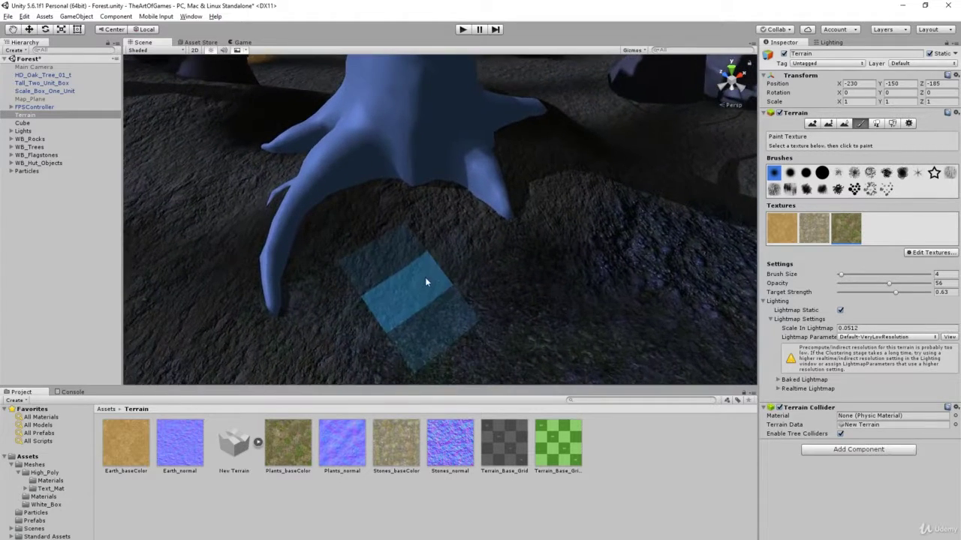
{"action": "scroll", "coordinate": [465, 232], "scroll_direction": "up", "scroll_amount": 4}
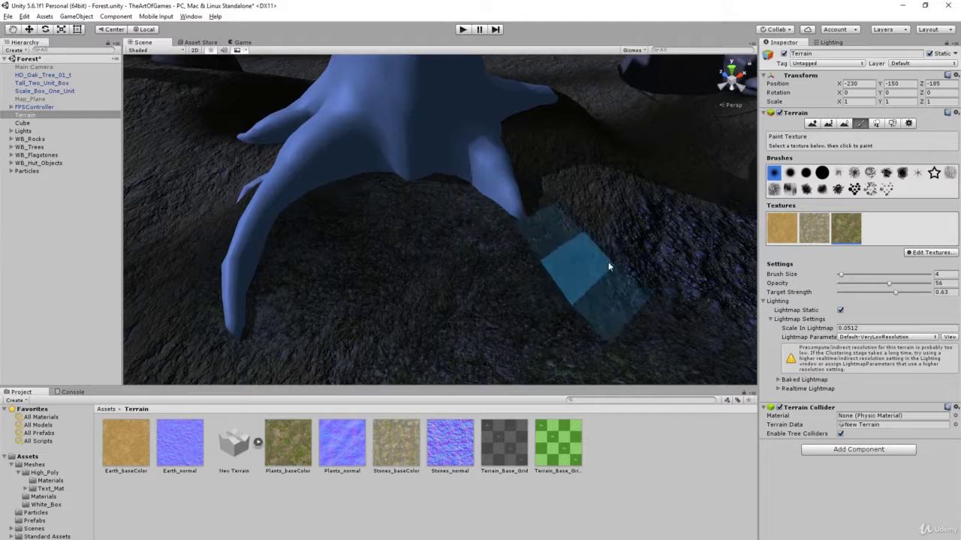
{"action": "mouse_move", "coordinate": [515, 280]}
{"action": "left_mouse_down", "text": "alt"}
{"action": "mouse_move", "coordinate": [622, 228]}
{"action": "mouse_move", "coordinate": [568, 266]}
{"action": "mouse_move", "coordinate": [351, 296]}
{"action": "mouse_move", "coordinate": [182, 259]}
{"action": "mouse_move", "coordinate": [440, 259]}
{"action": "mouse_move", "coordinate": [597, 242]}
{"action": "mouse_move", "coordinate": [587, 339]}
{"action": "mouse_move", "coordinate": [611, 278]}
{"action": "left_mouse_up", "text": "alt"}
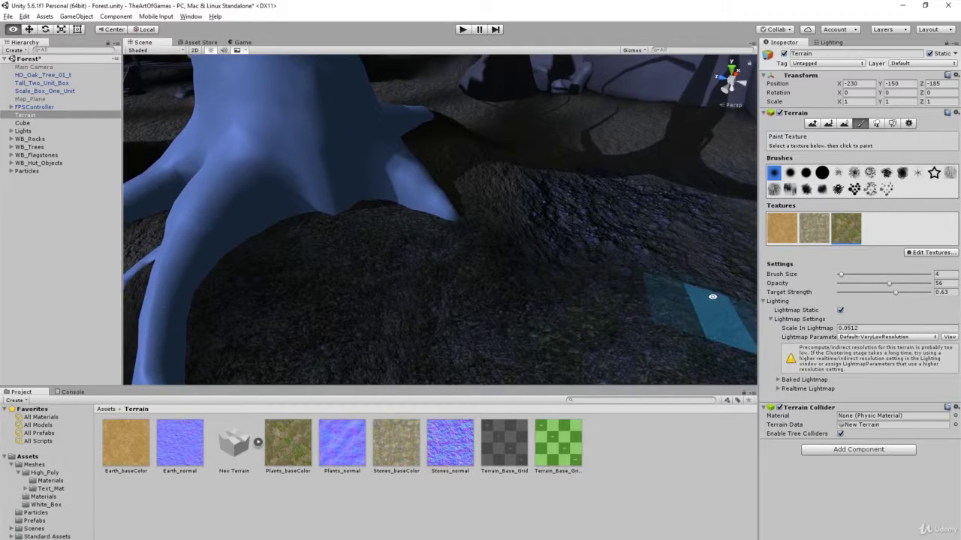
Paint the stones texture over part of the ground in front of the tree roots with brush size 4
{"action": "left_click_drag", "start_coordinate": [712, 297], "coordinate": [221, 210], "text": "alt"}
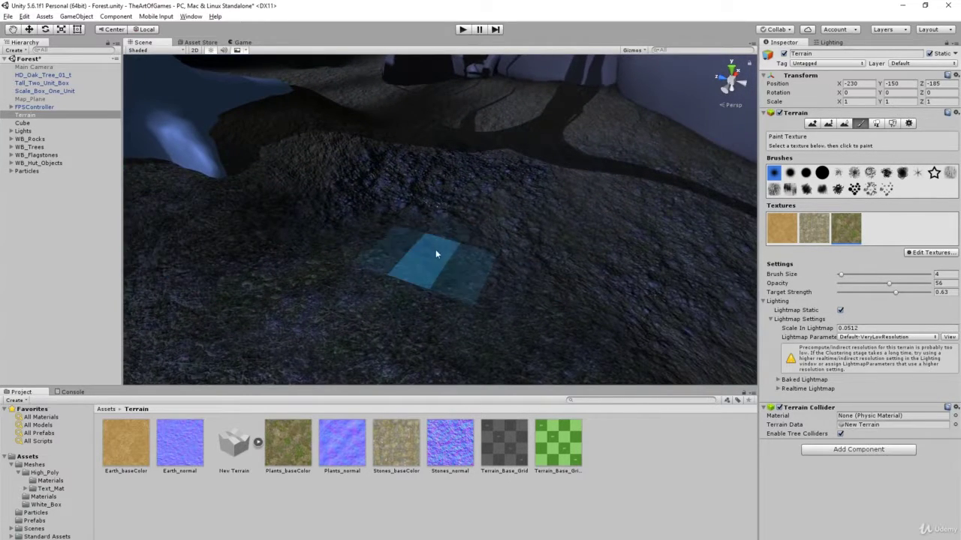
{"action": "middle_click_drag", "start_coordinate": [436, 253], "coordinate": [650, 253]}
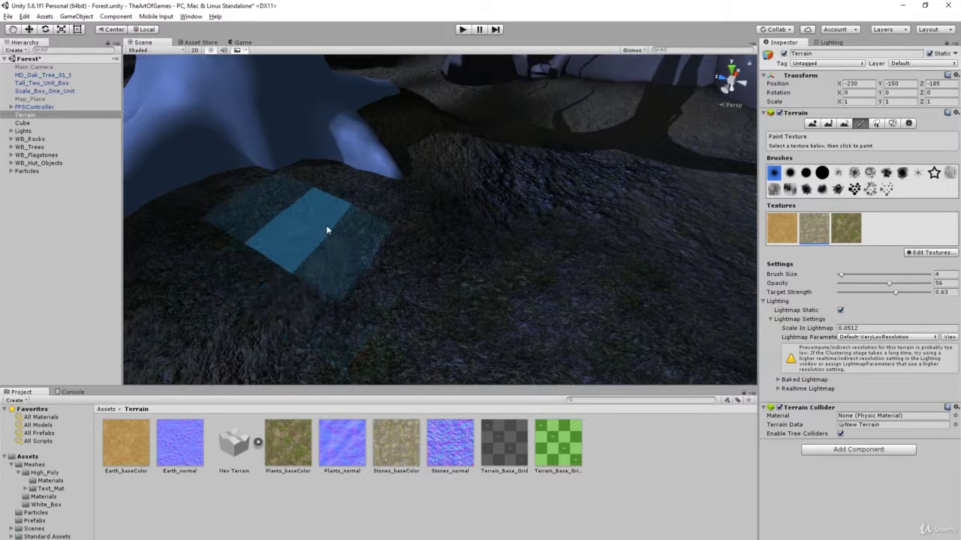
{"action": "left_click_drag", "start_coordinate": [326, 221], "coordinate": [573, 265], "text": "alt"}
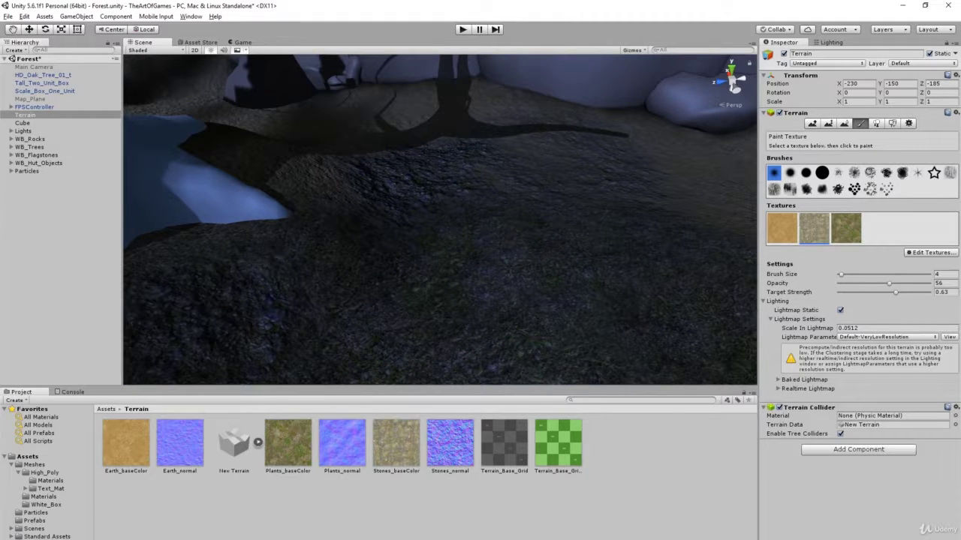
Import Grass_baseColor and Grass_normal from the raw project files' Terrain > Grass folder into the project's Terrain assets folder
{"action": "left_click_drag", "start_coordinate": [0, 82], "coordinate": [748, 131]}
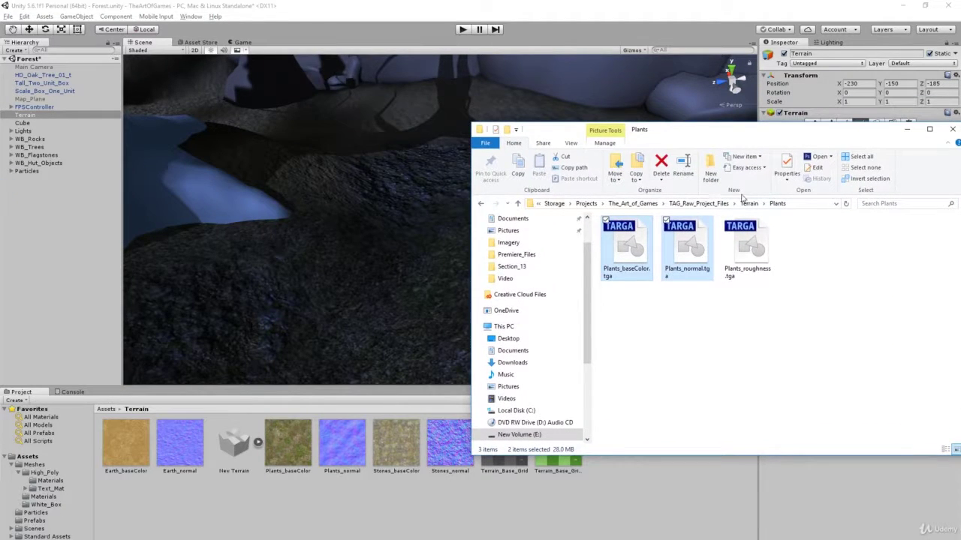
{"action": "left_click", "coordinate": [749, 204]}
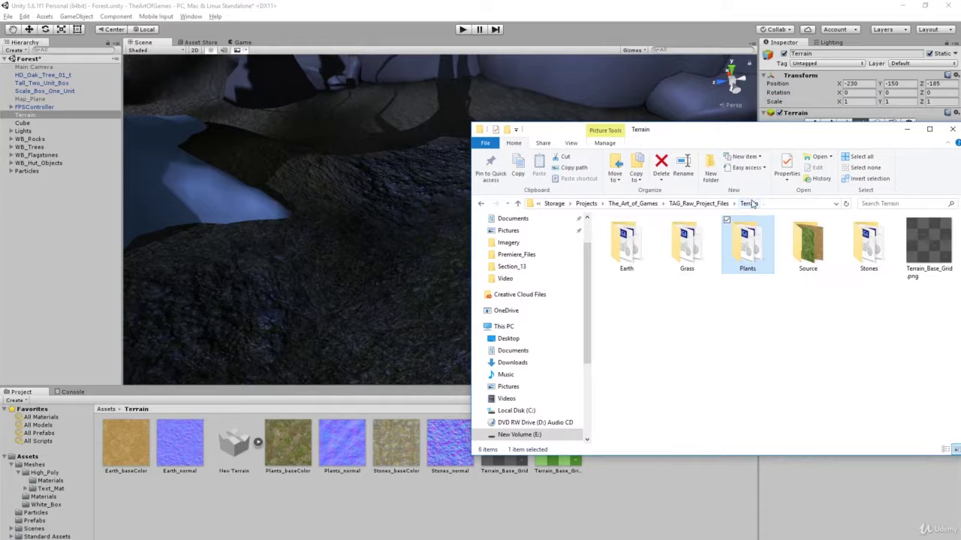
{"action": "double_click", "coordinate": [677, 270]}
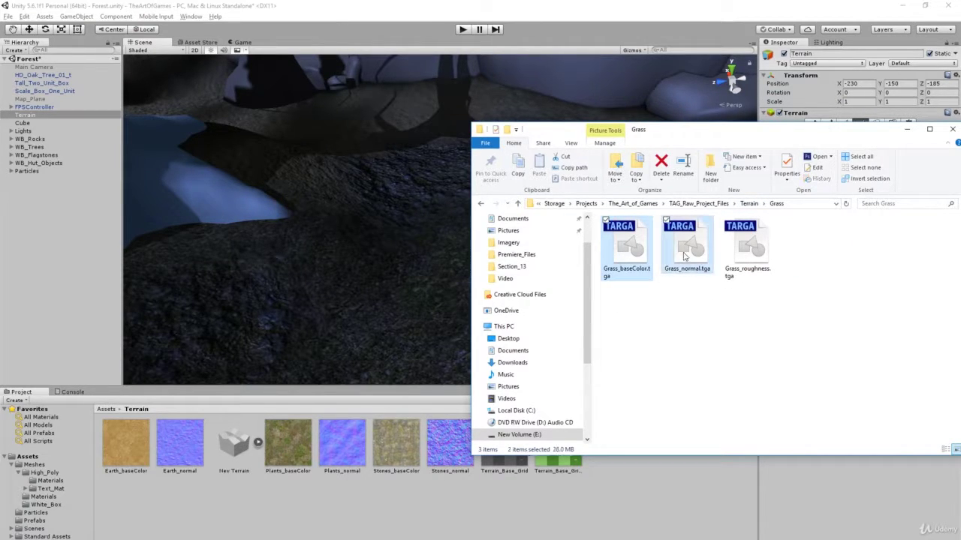
{"action": "left_click_drag", "start_coordinate": [627, 251], "coordinate": [635, 320]}
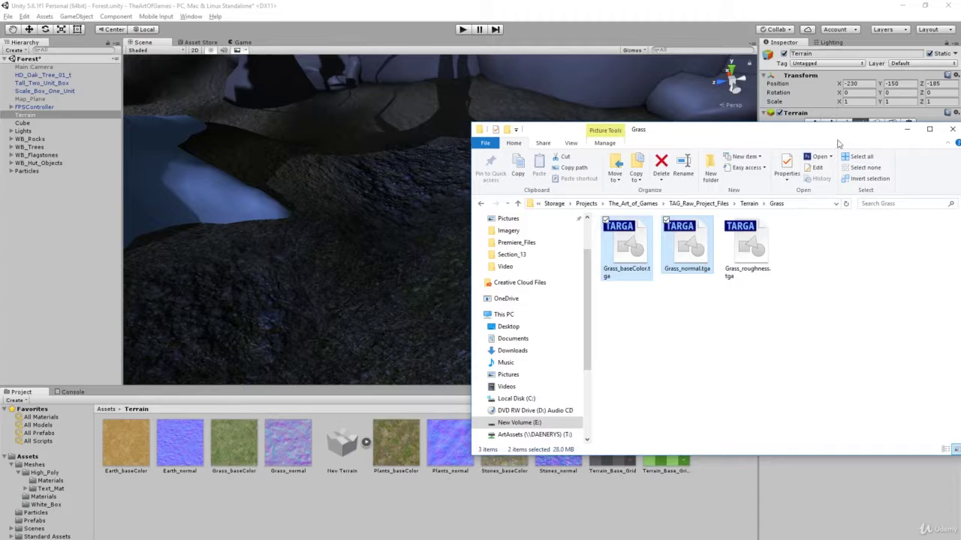
{"action": "left_click_drag", "start_coordinate": [838, 144], "coordinate": [632, 162]}
{"action": "left_click", "coordinate": [747, 157]}
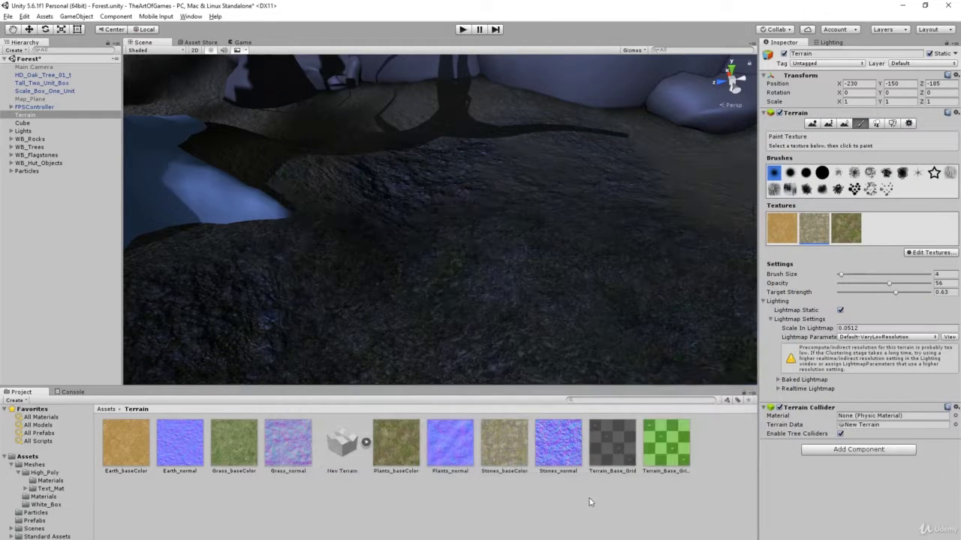
Set the texture type of the Grass_normal texture to Normal map
{"action": "left_click", "coordinate": [295, 440]}
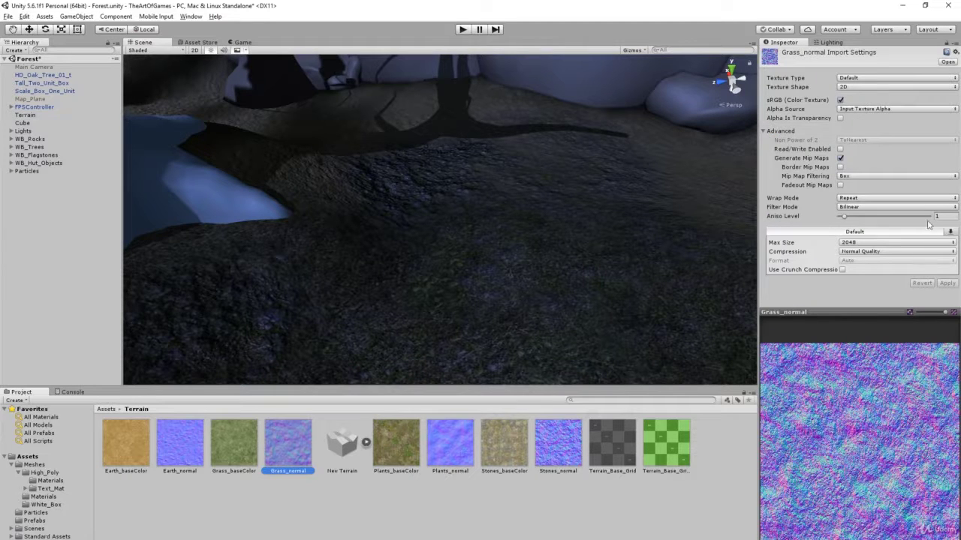
{"action": "left_click", "coordinate": [892, 78]}
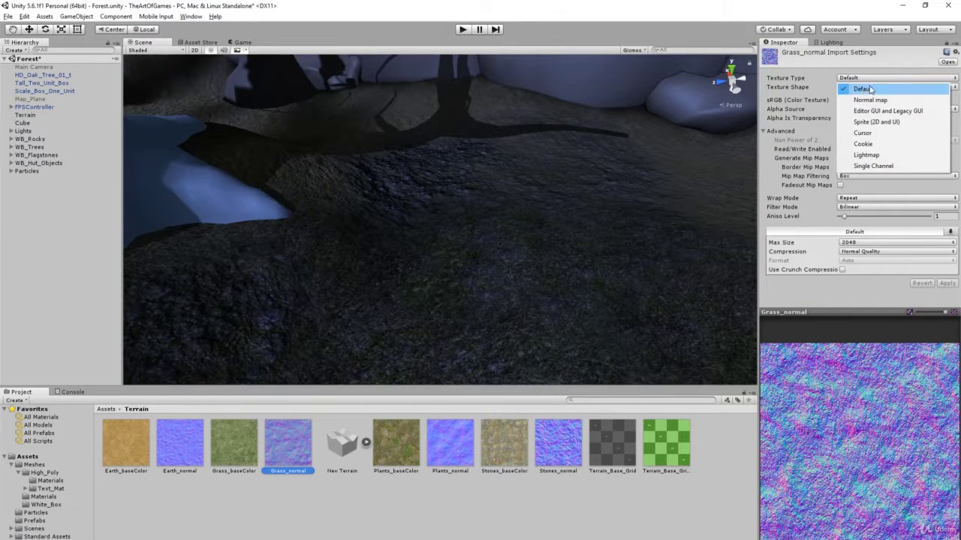
{"action": "left_click", "coordinate": [865, 101]}
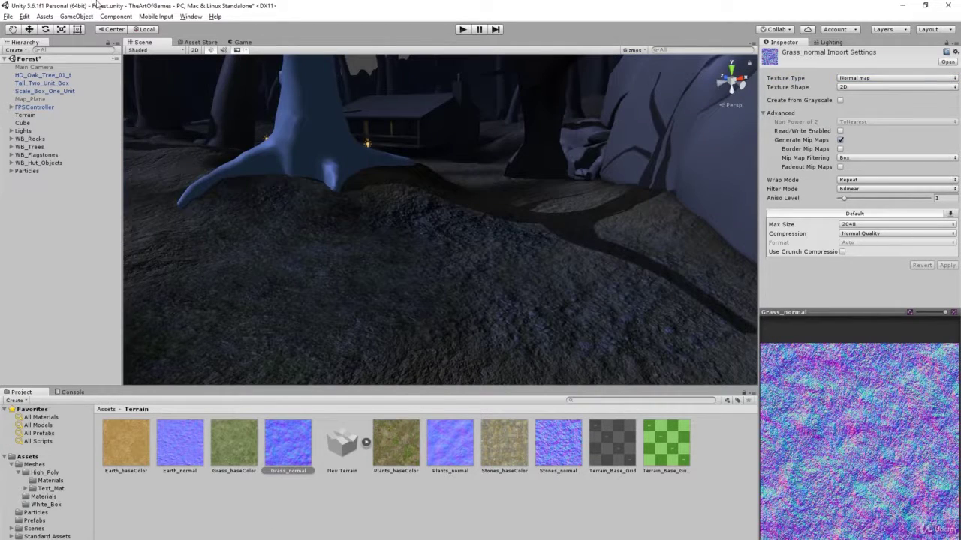
Add a grass terrain texture using Grass_baseColor as albedo and Grass_normal as normal map, with X and Y tiling size 8
{"action": "left_click", "coordinate": [27, 115]}
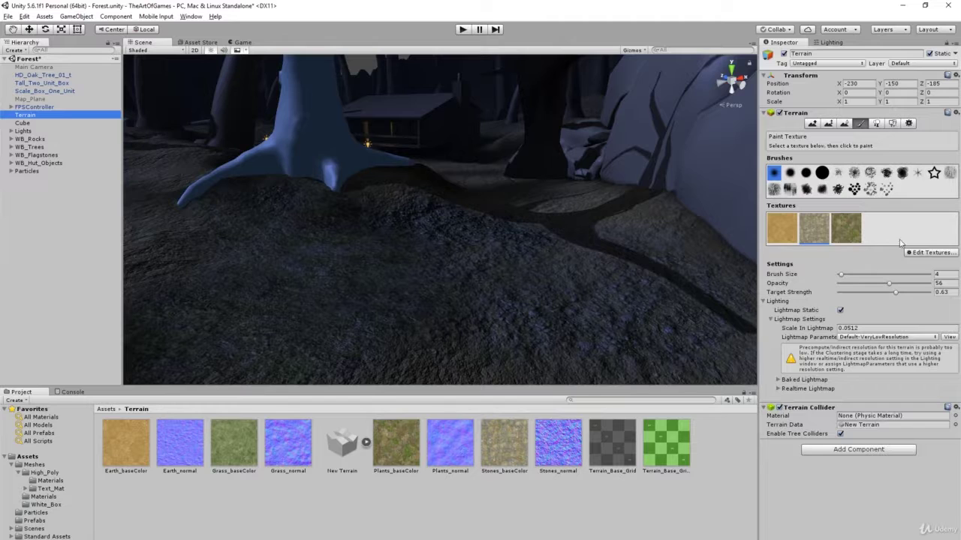
{"action": "left_click", "coordinate": [928, 255]}
{"action": "left_click", "coordinate": [917, 255]}
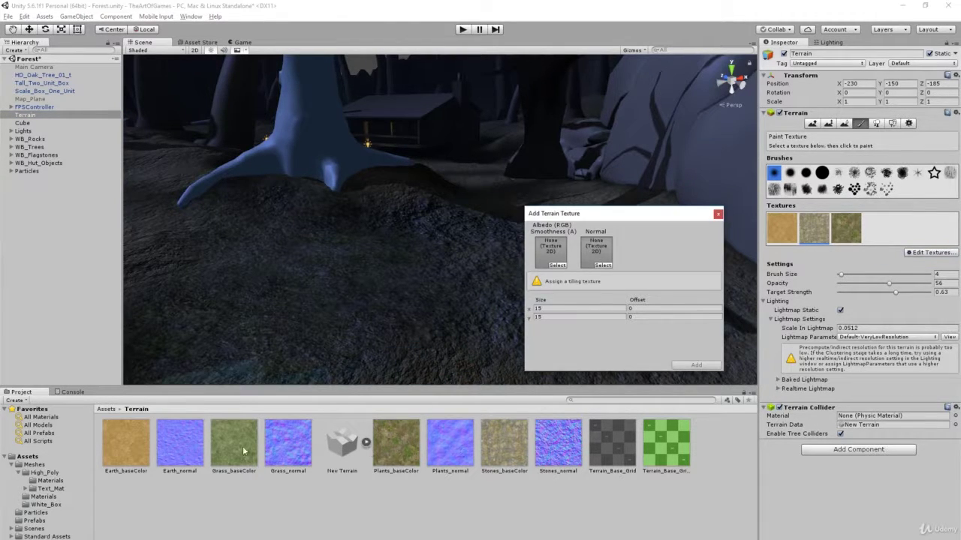
{"action": "left_click_drag", "start_coordinate": [233, 448], "coordinate": [552, 252]}
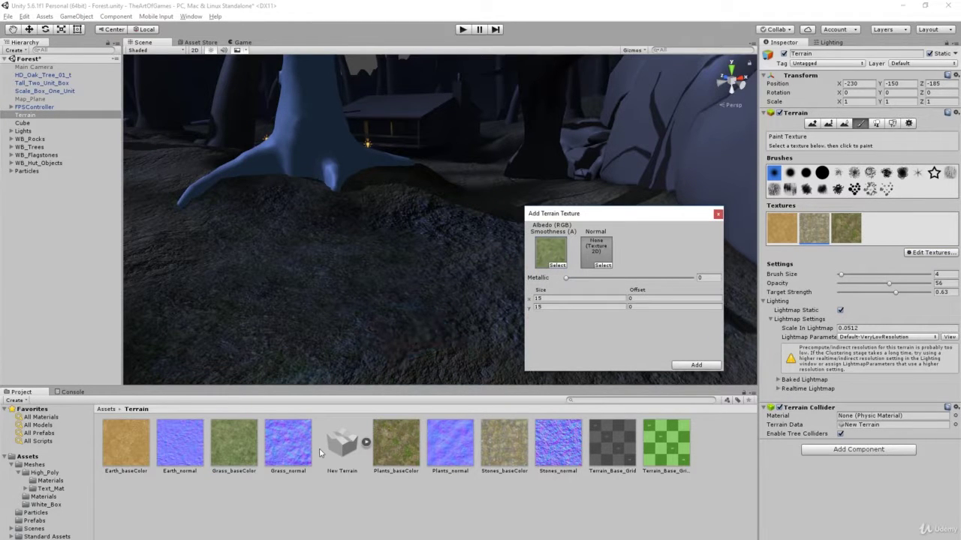
{"action": "left_click_drag", "start_coordinate": [287, 455], "coordinate": [567, 271]}
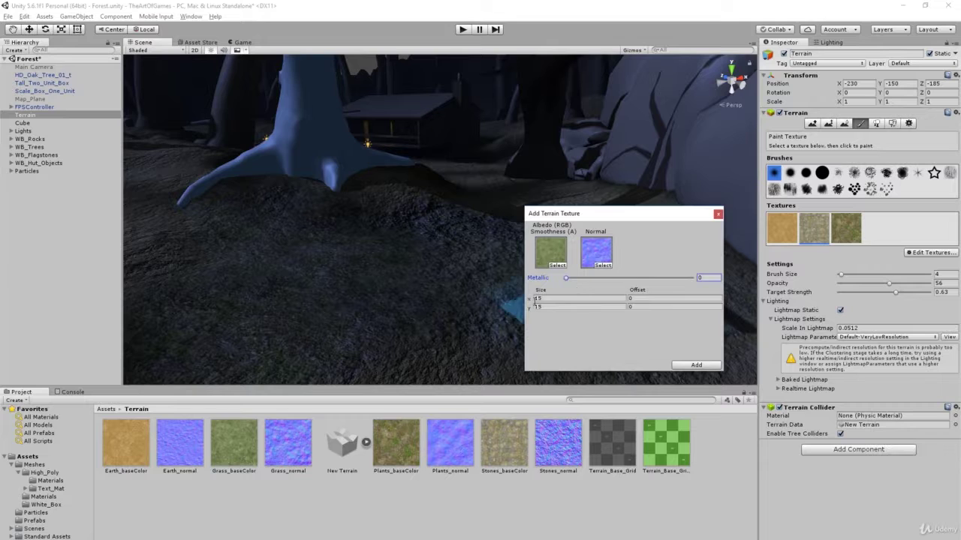
{"action": "type", "text": "8"}
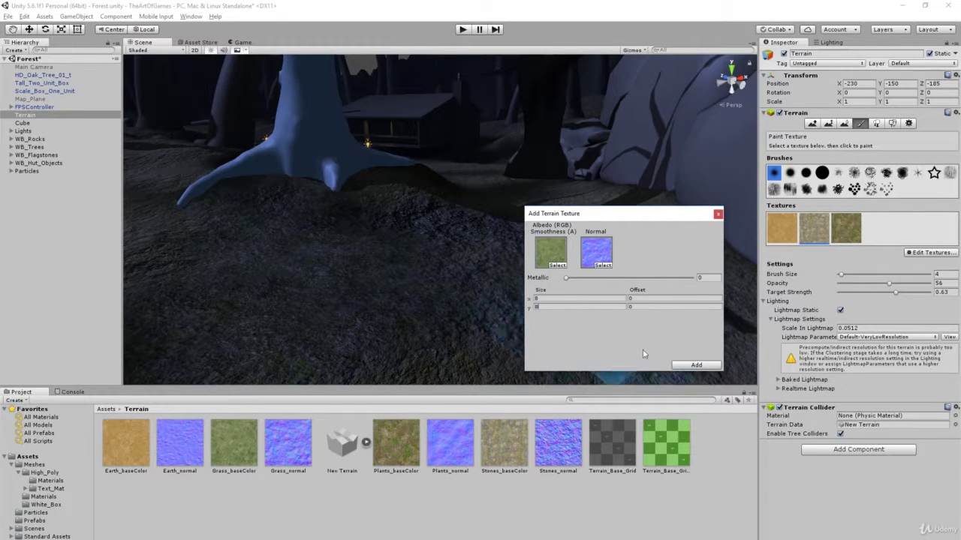
{"action": "left_click", "coordinate": [696, 365]}
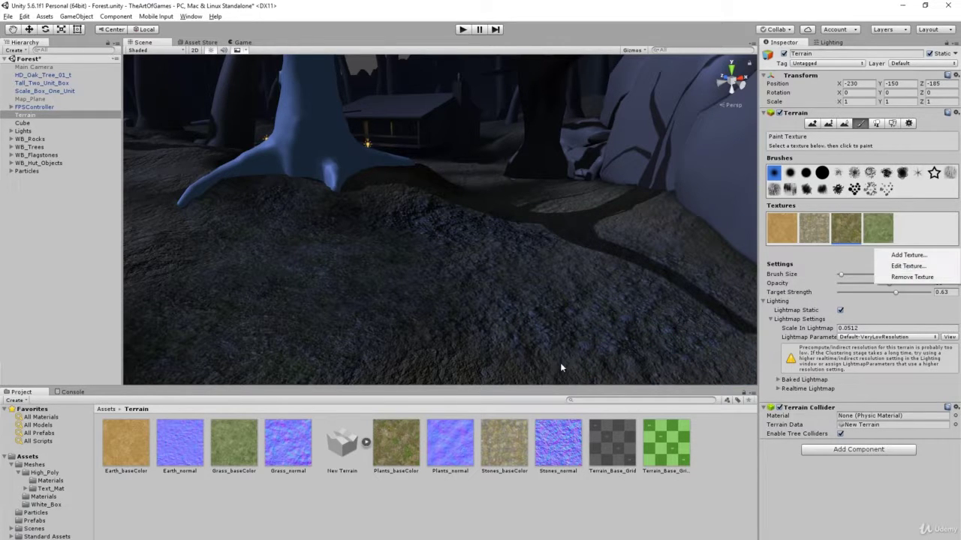
{"action": "left_click", "coordinate": [904, 266]}
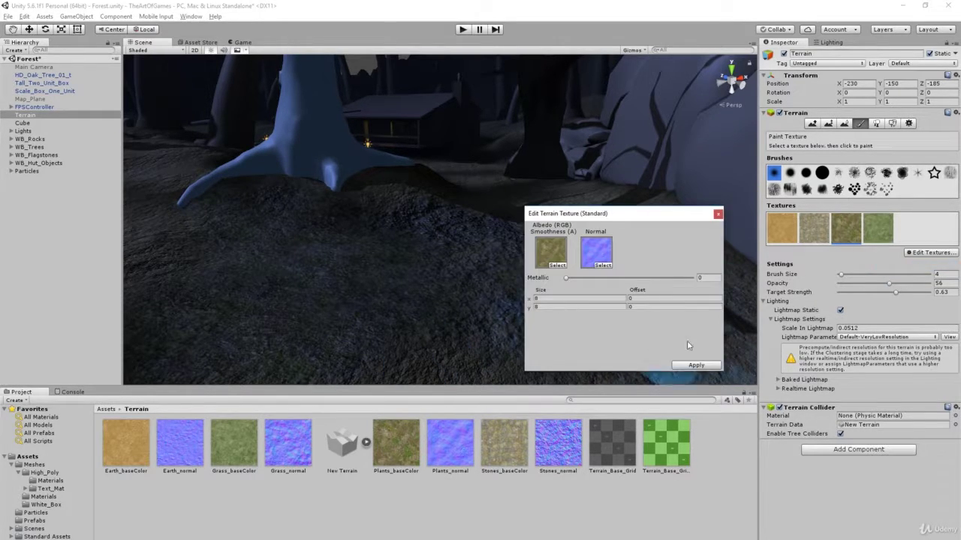
{"action": "left_click", "coordinate": [717, 215]}
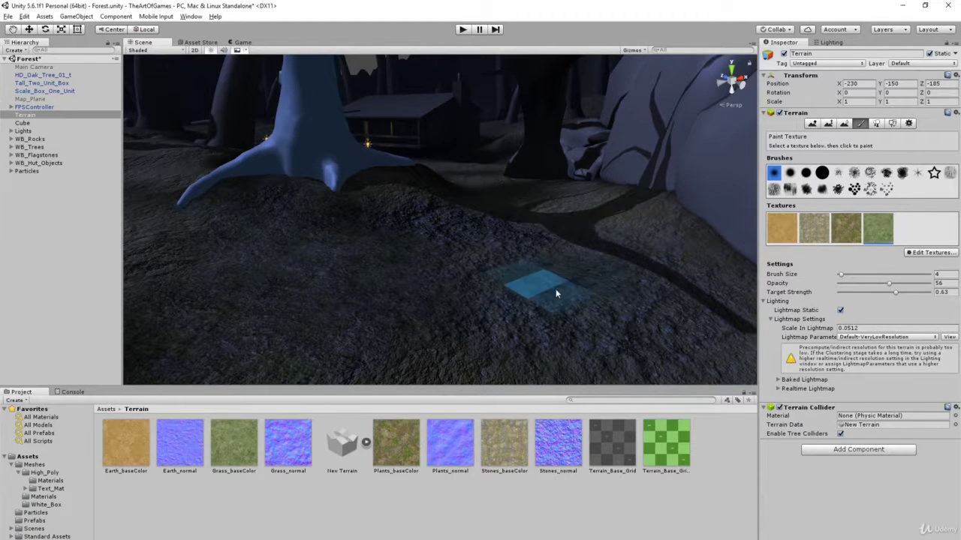
Paint the grass texture over the ground beside the stones patch and out toward the large rocks with brush size 4
{"action": "mouse_move", "coordinate": [450, 333]}
{"action": "middle_mouse_down"}
{"action": "mouse_move", "coordinate": [504, 369]}
{"action": "mouse_move", "coordinate": [504, 329]}
{"action": "mouse_move", "coordinate": [429, 296]}
{"action": "mouse_move", "coordinate": [543, 257]}
{"action": "middle_mouse_up"}
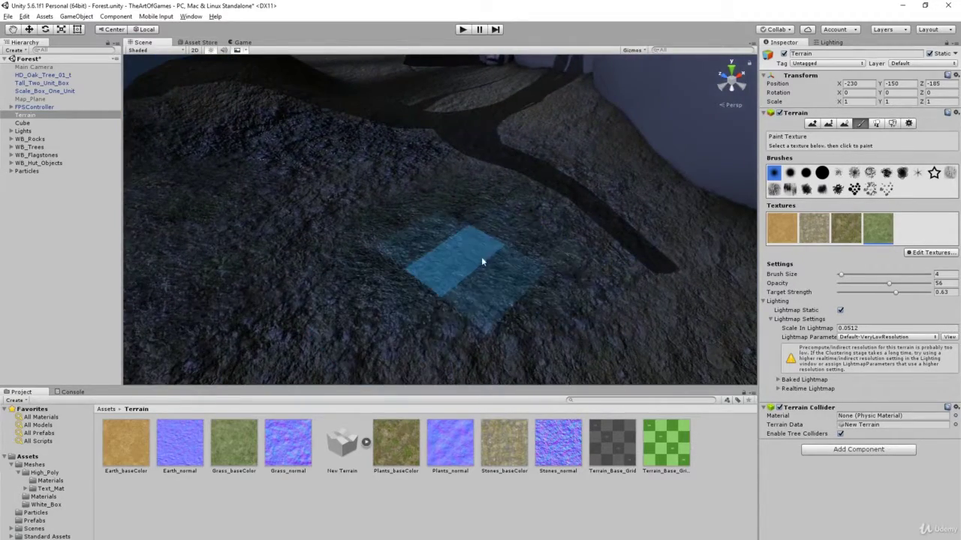
{"action": "mouse_move", "coordinate": [607, 354]}
{"action": "left_mouse_down", "text": "alt"}
{"action": "mouse_move", "coordinate": [442, 313]}
{"action": "mouse_move", "coordinate": [370, 343]}
{"action": "mouse_move", "coordinate": [342, 308]}
{"action": "mouse_move", "coordinate": [418, 295]}
{"action": "mouse_move", "coordinate": [587, 347]}
{"action": "mouse_move", "coordinate": [593, 383]}
{"action": "left_mouse_up", "text": "alt"}
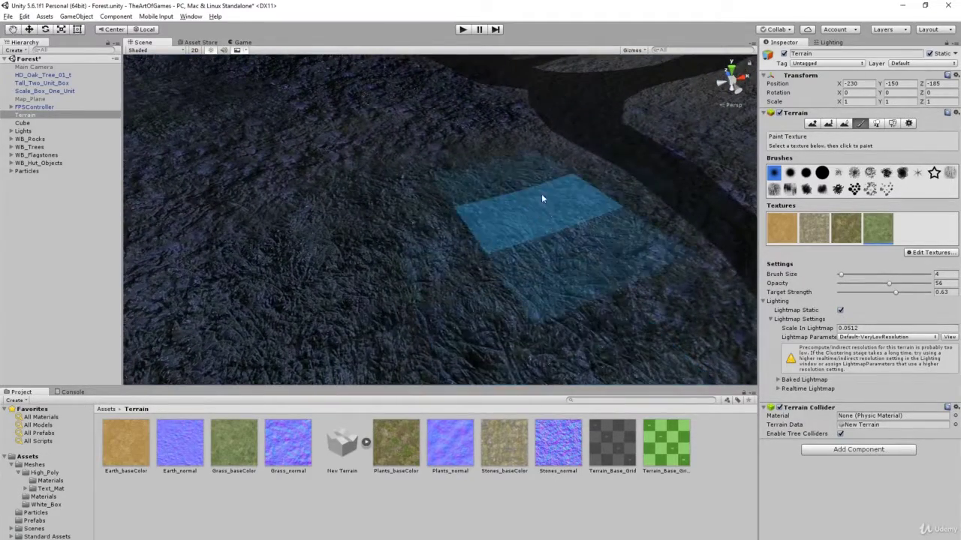
{"action": "mouse_move", "coordinate": [587, 305]}
{"action": "left_mouse_down", "text": "alt"}
{"action": "mouse_move", "coordinate": [645, 253]}
{"action": "mouse_move", "coordinate": [677, 298]}
{"action": "mouse_move", "coordinate": [451, 101]}
{"action": "left_mouse_up", "text": "alt"}
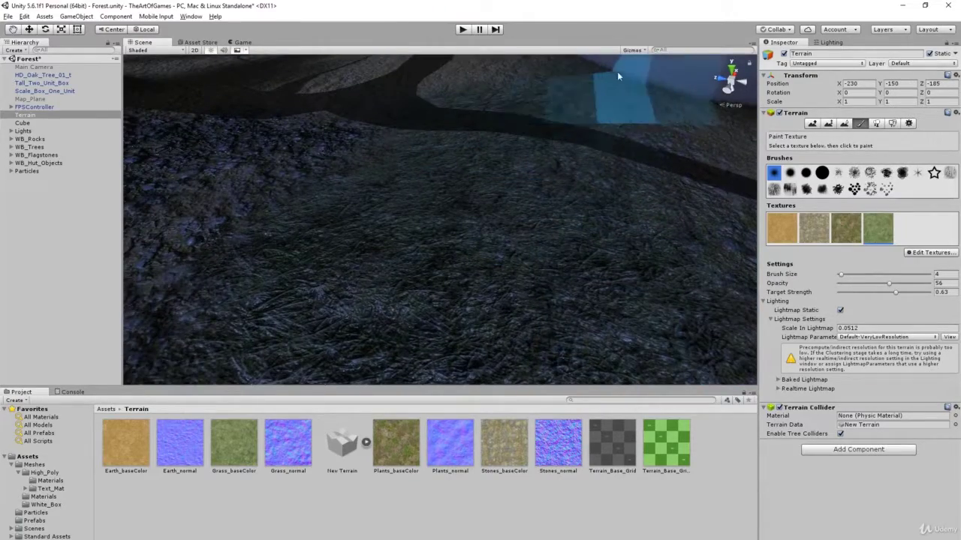
{"action": "mouse_move", "coordinate": [686, 86]}
{"action": "left_mouse_down", "text": "alt"}
{"action": "mouse_move", "coordinate": [575, 229]}
{"action": "mouse_move", "coordinate": [481, 299]}
{"action": "mouse_move", "coordinate": [493, 332]}
{"action": "mouse_move", "coordinate": [585, 210]}
{"action": "mouse_move", "coordinate": [515, 240]}
{"action": "mouse_move", "coordinate": [667, 200]}
{"action": "mouse_move", "coordinate": [678, 180]}
{"action": "mouse_move", "coordinate": [681, 195]}
{"action": "left_mouse_up", "text": "alt"}
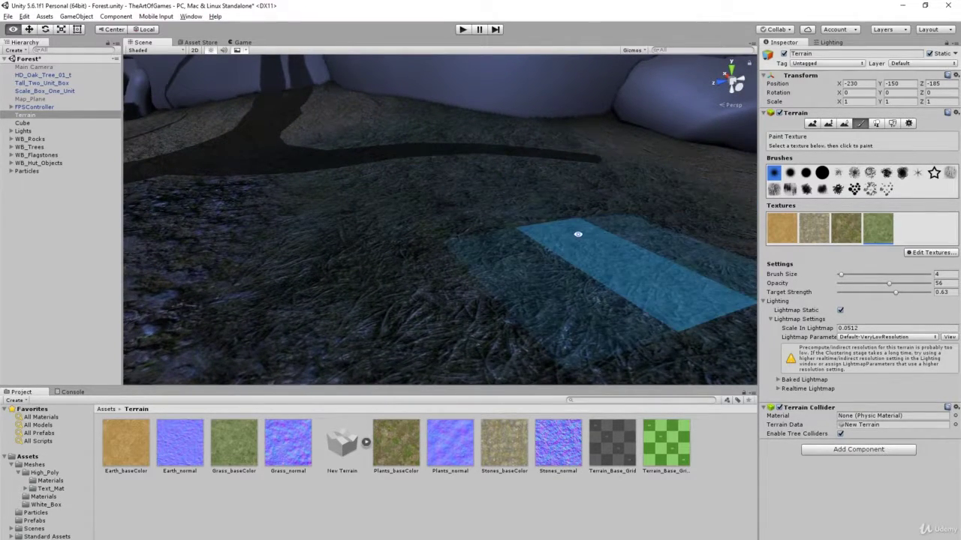
{"action": "mouse_move", "coordinate": [575, 293]}
{"action": "left_mouse_down", "text": "alt"}
{"action": "mouse_move", "coordinate": [517, 270]}
{"action": "mouse_move", "coordinate": [545, 281]}
{"action": "mouse_move", "coordinate": [435, 272]}
{"action": "mouse_move", "coordinate": [397, 293]}
{"action": "mouse_move", "coordinate": [395, 326]}
{"action": "mouse_move", "coordinate": [373, 237]}
{"action": "left_mouse_up", "text": "alt"}
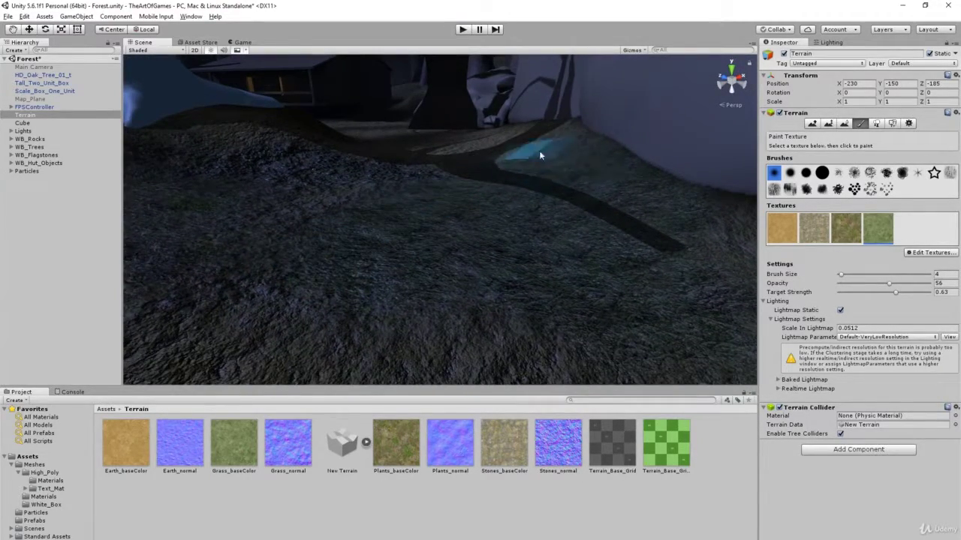
{"action": "mouse_move", "coordinate": [620, 187]}
{"action": "left_mouse_down", "text": "alt"}
{"action": "mouse_move", "coordinate": [557, 273]}
{"action": "mouse_move", "coordinate": [547, 180]}
{"action": "mouse_move", "coordinate": [440, 216]}
{"action": "mouse_move", "coordinate": [311, 225]}
{"action": "mouse_move", "coordinate": [310, 188]}
{"action": "mouse_move", "coordinate": [347, 210]}
{"action": "mouse_move", "coordinate": [401, 274]}
{"action": "mouse_move", "coordinate": [454, 286]}
{"action": "mouse_move", "coordinate": [377, 235]}
{"action": "mouse_move", "coordinate": [525, 270]}
{"action": "mouse_move", "coordinate": [504, 309]}
{"action": "mouse_move", "coordinate": [488, 284]}
{"action": "mouse_move", "coordinate": [457, 117]}
{"action": "mouse_move", "coordinate": [573, 302]}
{"action": "mouse_move", "coordinate": [579, 257]}
{"action": "mouse_move", "coordinate": [637, 280]}
{"action": "left_mouse_up", "text": "alt"}
{"action": "mouse_move", "coordinate": [443, 219]}
{"action": "left_mouse_down", "text": "alt"}
{"action": "mouse_move", "coordinate": [554, 289]}
{"action": "mouse_move", "coordinate": [574, 316]}
{"action": "mouse_move", "coordinate": [686, 285]}
{"action": "mouse_move", "coordinate": [622, 313]}
{"action": "mouse_move", "coordinate": [519, 317]}
{"action": "mouse_move", "coordinate": [493, 282]}
{"action": "mouse_move", "coordinate": [483, 333]}
{"action": "mouse_move", "coordinate": [480, 247]}
{"action": "mouse_move", "coordinate": [440, 227]}
{"action": "mouse_move", "coordinate": [406, 231]}
{"action": "left_mouse_up", "text": "alt"}
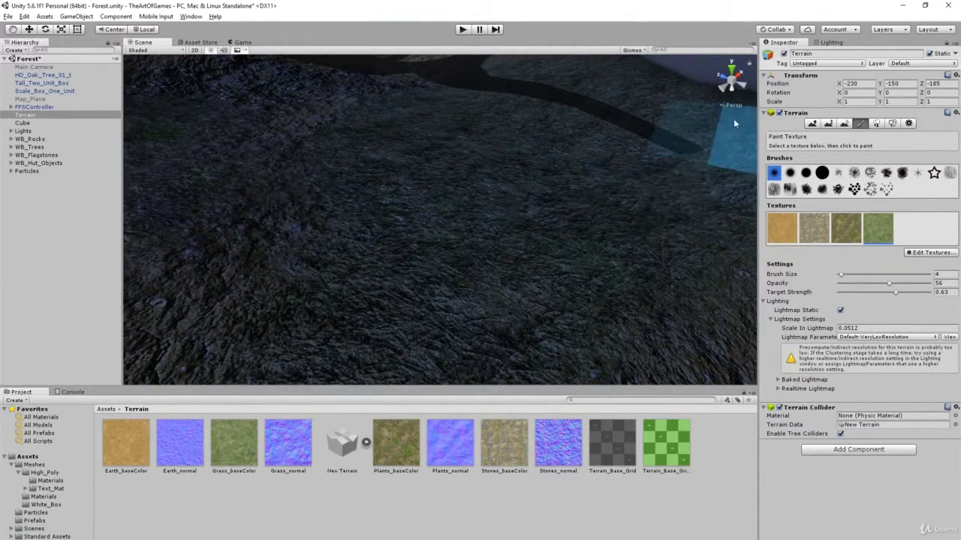
{"action": "mouse_move", "coordinate": [599, 240]}
{"action": "left_mouse_down", "text": "alt"}
{"action": "mouse_move", "coordinate": [568, 234]}
{"action": "mouse_move", "coordinate": [416, 259]}
{"action": "left_mouse_up", "text": "alt"}
{"action": "mouse_move", "coordinate": [322, 263]}
{"action": "left_mouse_down", "text": "alt"}
{"action": "mouse_move", "coordinate": [490, 260]}
{"action": "mouse_move", "coordinate": [403, 313]}
{"action": "mouse_move", "coordinate": [397, 189]}
{"action": "mouse_move", "coordinate": [133, 186]}
{"action": "mouse_move", "coordinate": [126, 199]}
{"action": "mouse_move", "coordinate": [217, 242]}
{"action": "mouse_move", "coordinate": [368, 225]}
{"action": "left_mouse_up", "text": "alt"}
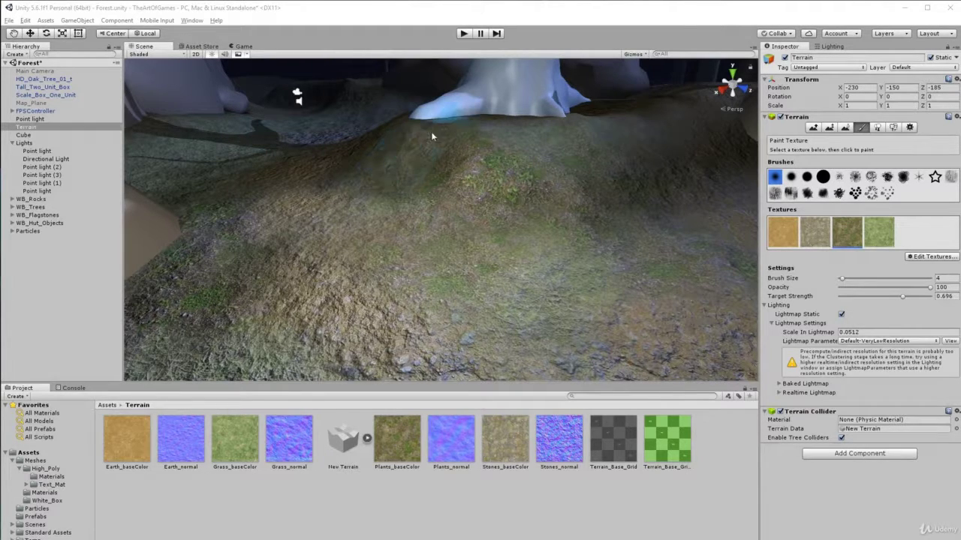
Create a trial point light under the terrain object and delete it again
{"action": "mouse_move", "coordinate": [431, 131]}
{"action": "left_mouse_down", "text": "alt"}
{"action": "mouse_move", "coordinate": [386, 207]}
{"action": "mouse_move", "coordinate": [399, 136]}
{"action": "left_mouse_up", "text": "alt"}
{"action": "middle_click_drag", "start_coordinate": [399, 137], "coordinate": [385, 252]}
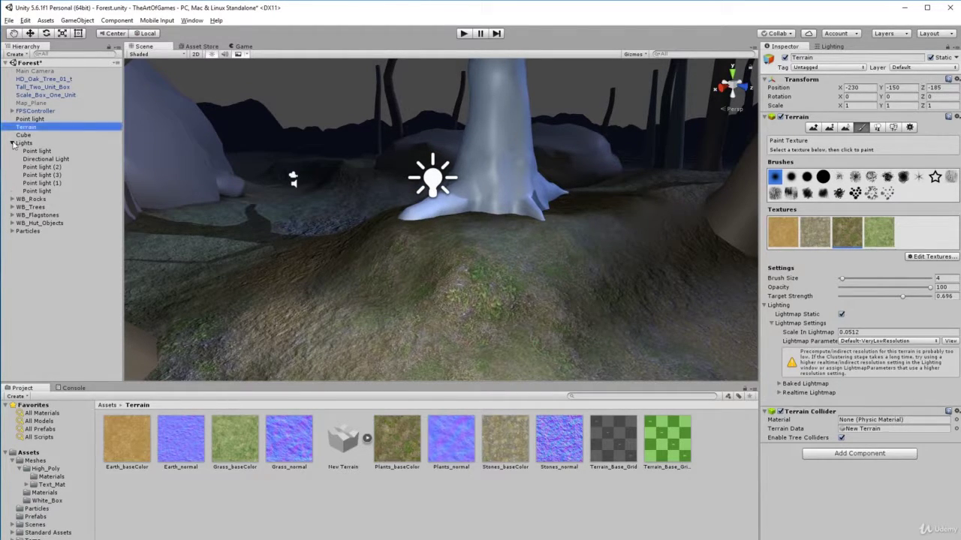
{"action": "right_click", "coordinate": [52, 245]}
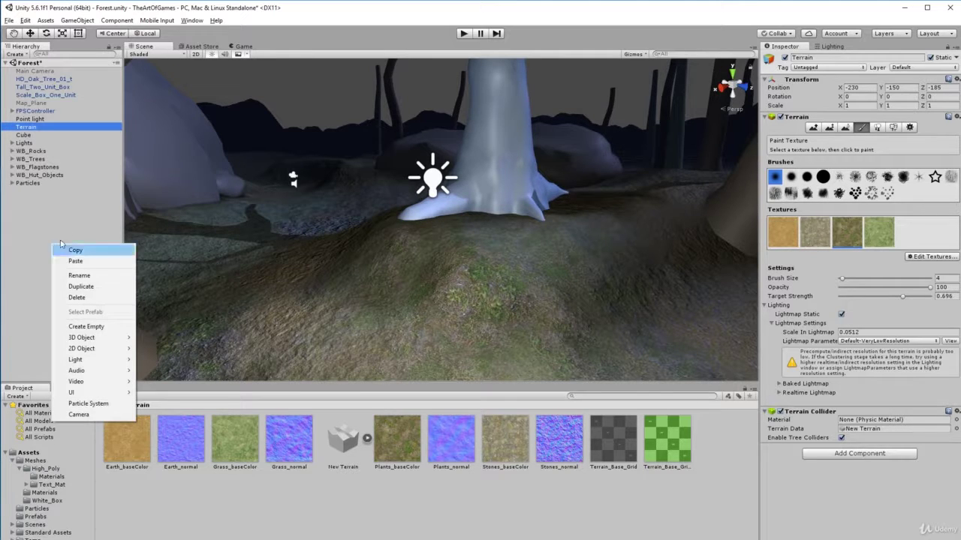
{"action": "mouse_move", "coordinate": [91, 365]}
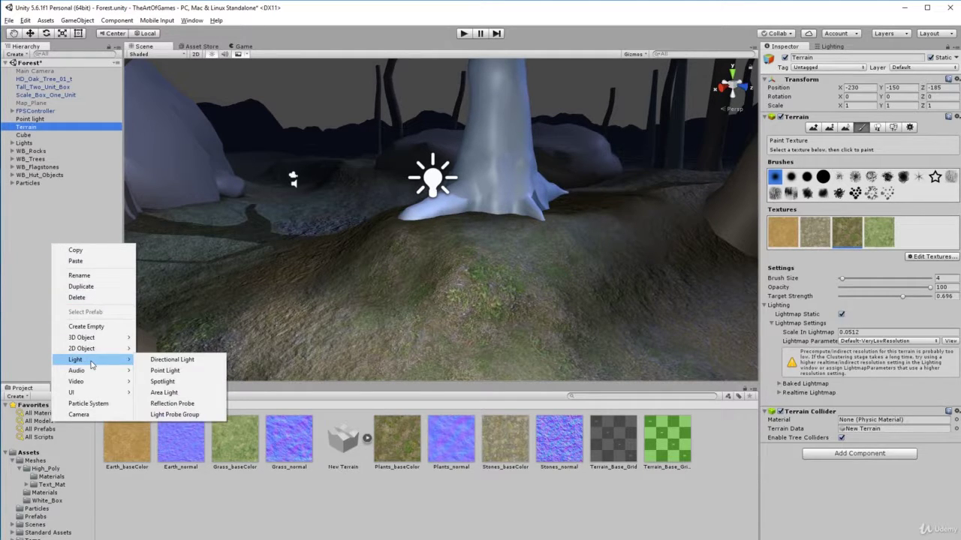
{"action": "left_click", "coordinate": [157, 372]}
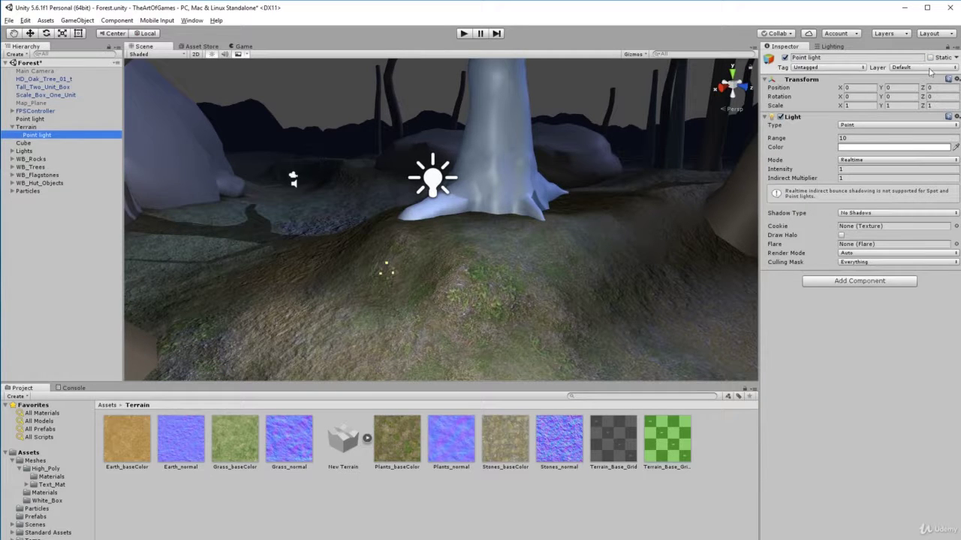
{"action": "right_click_drag", "start_coordinate": [376, 258], "coordinate": [337, 233]}
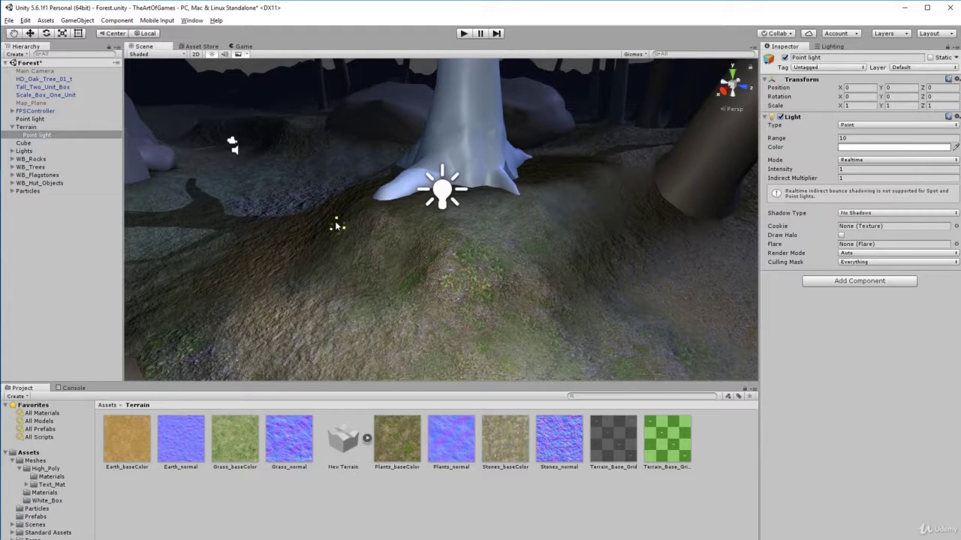
{"action": "key", "text": "Delete"}
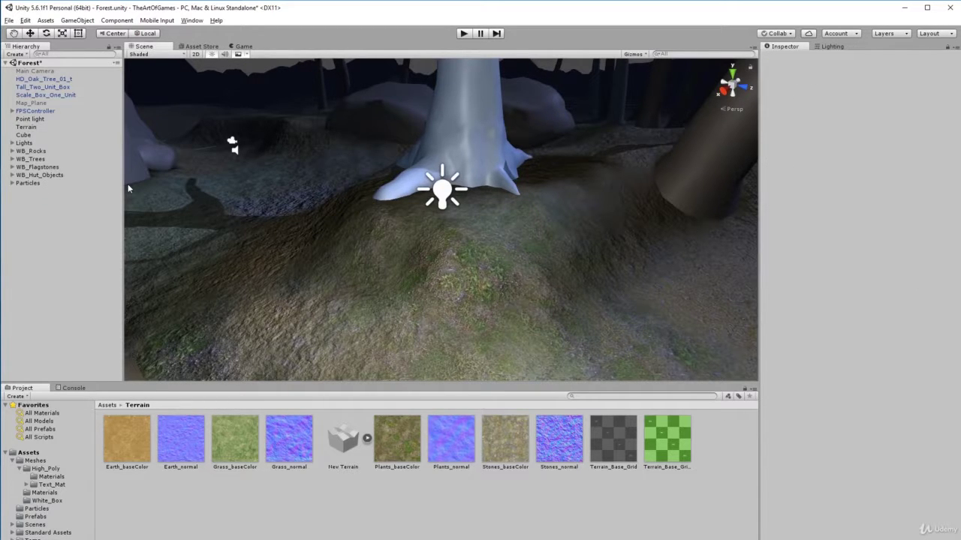
Examine the blended earth, stones, plants and grass textures on the mound and surrounding ground near the tree from several angles
{"action": "right_click_drag", "start_coordinate": [454, 246], "coordinate": [302, 264]}
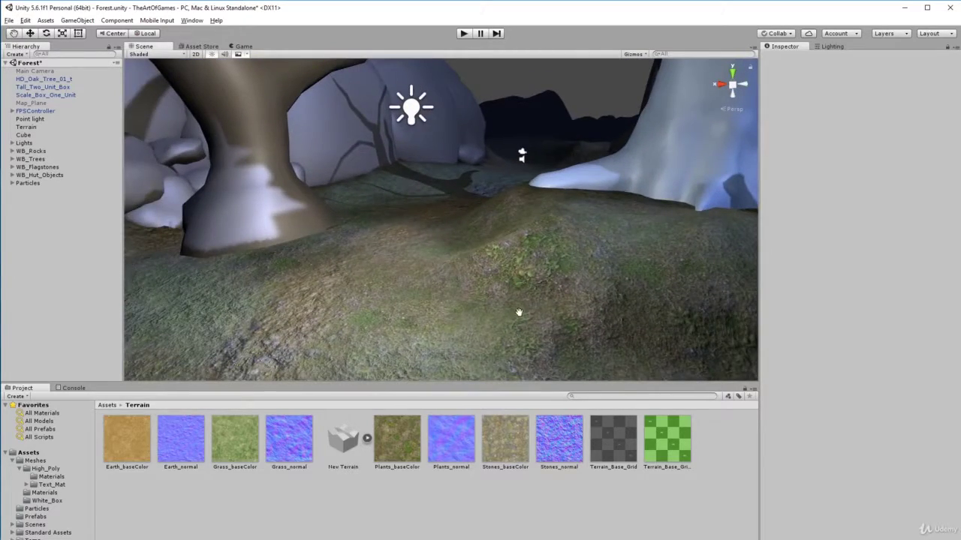
{"action": "middle_click_drag", "start_coordinate": [518, 312], "coordinate": [448, 258]}
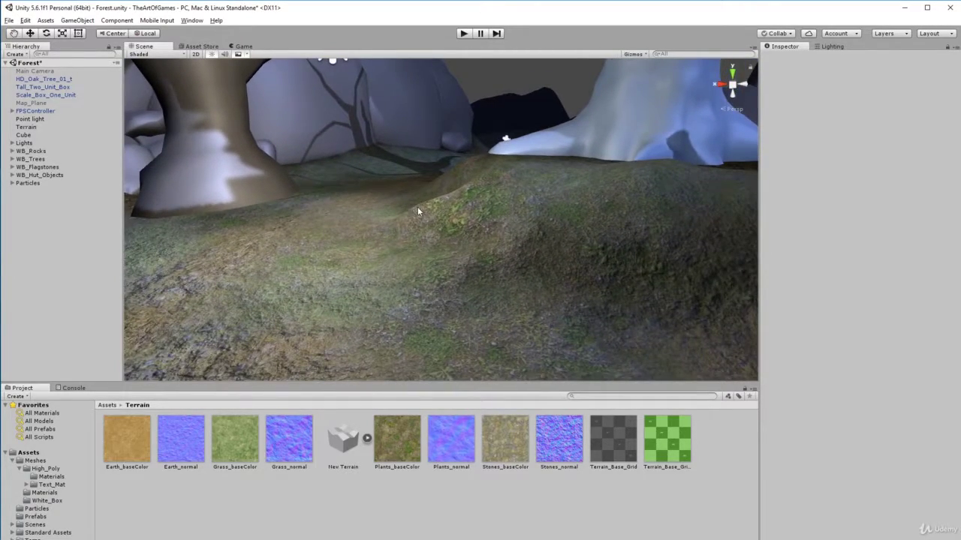
{"action": "scroll", "coordinate": [417, 209], "scroll_direction": "down", "scroll_amount": 3}
{"action": "right_click_drag", "start_coordinate": [452, 199], "coordinate": [647, 158]}
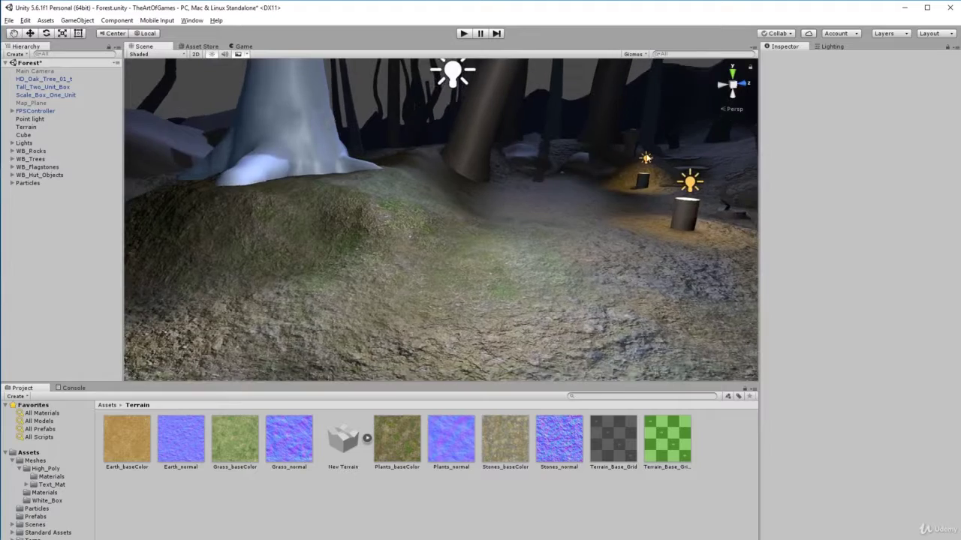
{"action": "right_click_drag", "start_coordinate": [537, 126], "coordinate": [377, 242]}
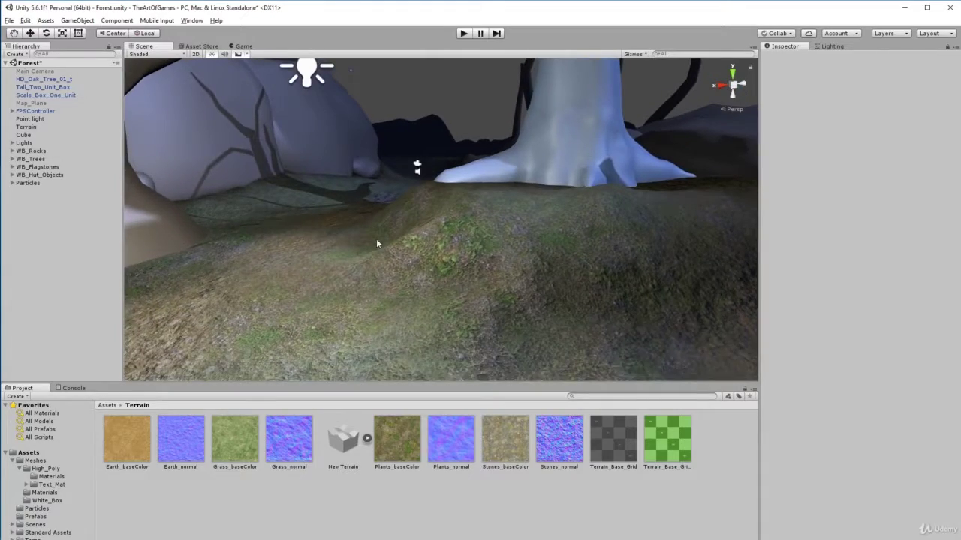
{"action": "right_click_drag", "start_coordinate": [425, 304], "coordinate": [489, 291]}
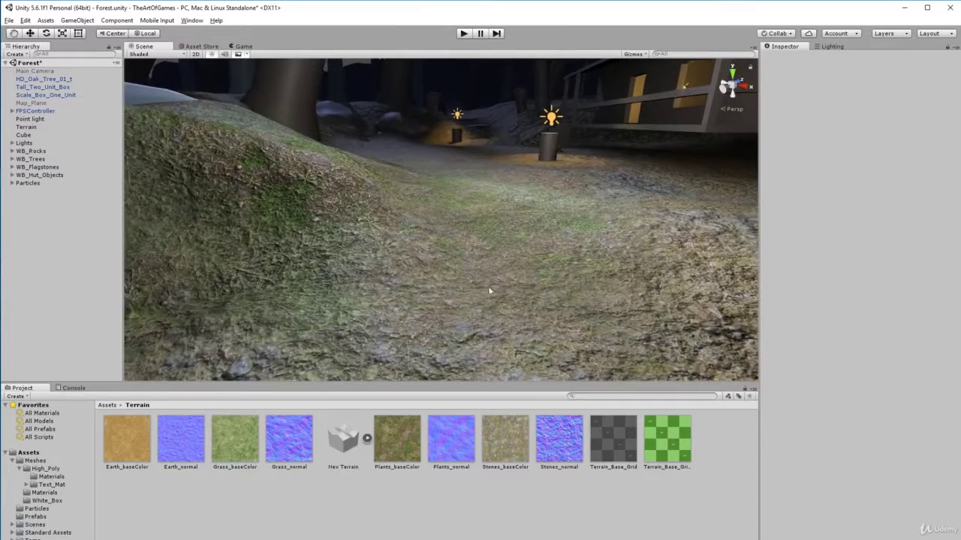
{"action": "left_click", "coordinate": [24, 128]}
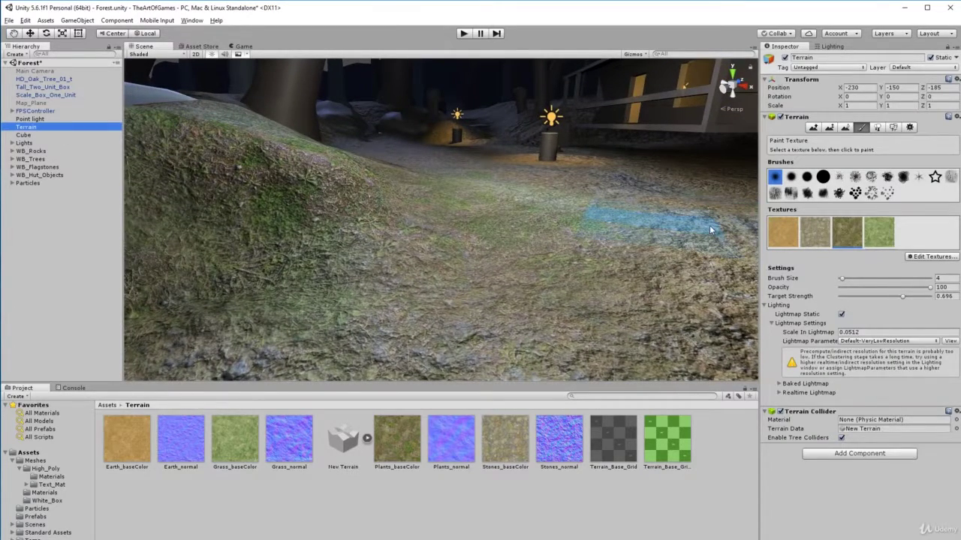
{"action": "right_click_drag", "start_coordinate": [709, 229], "coordinate": [463, 237]}
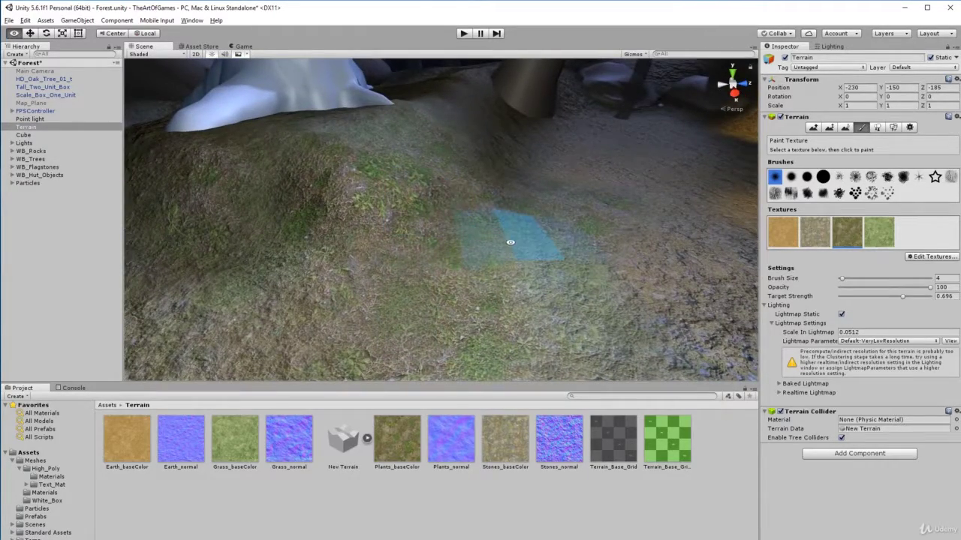
{"action": "left_click_drag", "start_coordinate": [511, 243], "coordinate": [332, 233], "text": "alt"}
{"action": "middle_click_drag", "start_coordinate": [366, 236], "coordinate": [424, 183]}
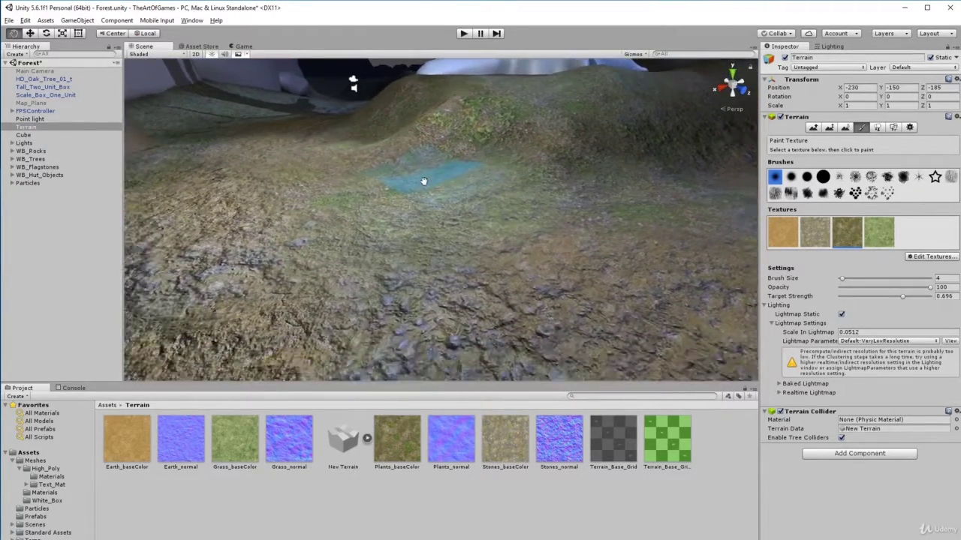
{"action": "left_click_drag", "start_coordinate": [376, 188], "coordinate": [565, 180], "text": "alt"}
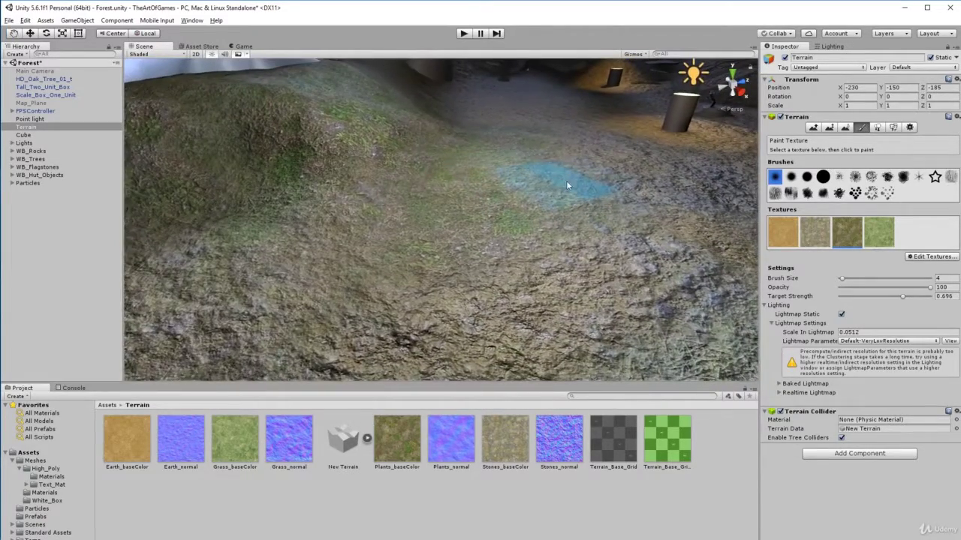
{"action": "middle_click_drag", "start_coordinate": [529, 181], "coordinate": [516, 219]}
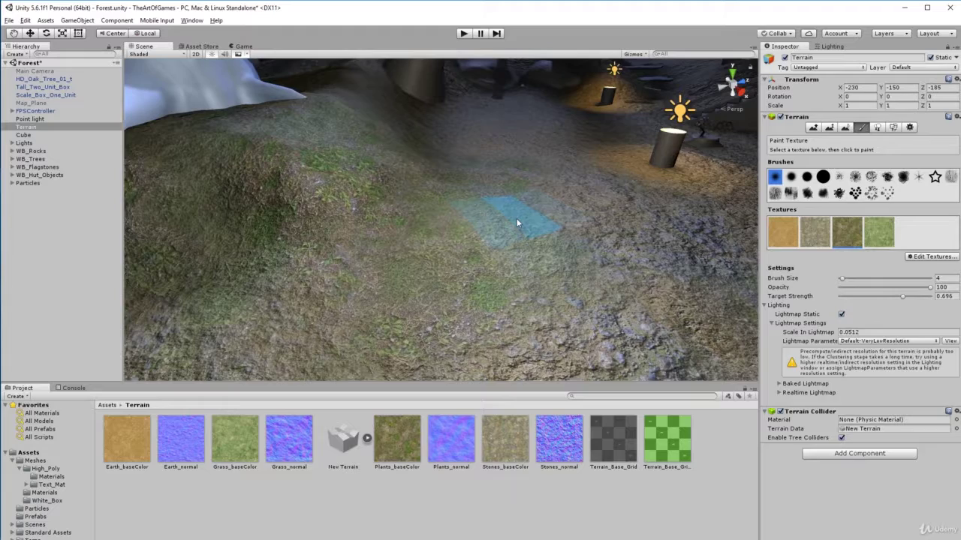
{"action": "middle_click_drag", "start_coordinate": [650, 252], "coordinate": [604, 224]}
{"action": "middle_click_drag", "start_coordinate": [393, 276], "coordinate": [543, 293]}
{"action": "mouse_move", "coordinate": [542, 294]}
{"action": "left_mouse_down", "text": "alt"}
{"action": "mouse_move", "coordinate": [396, 285]}
{"action": "mouse_move", "coordinate": [440, 275]}
{"action": "mouse_move", "coordinate": [463, 286]}
{"action": "mouse_move", "coordinate": [384, 268]}
{"action": "left_mouse_up", "text": "alt"}
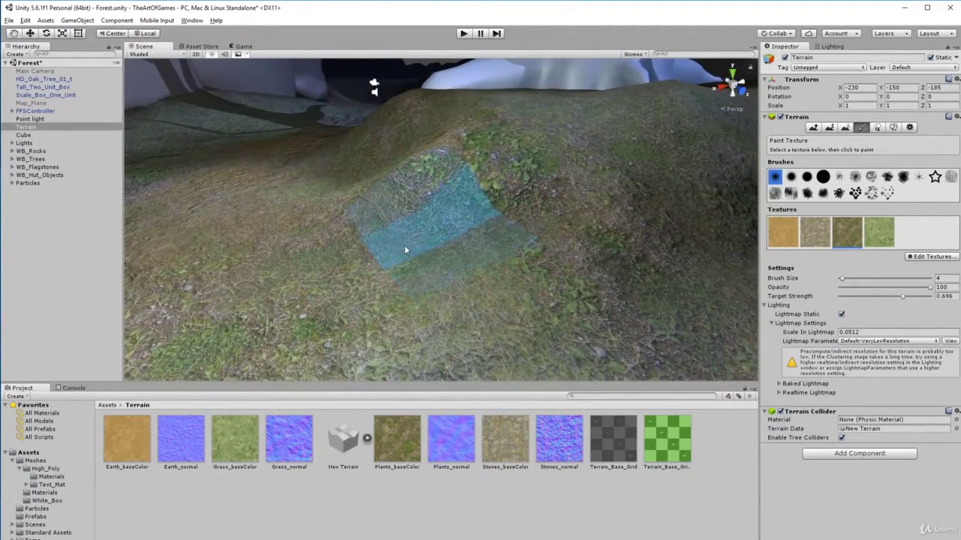
Preview the alpha channels of the Plants_baseColor and Stones_baseColor textures in an enlarged preview
{"action": "mouse_move", "coordinate": [421, 279]}
{"action": "left_mouse_down", "text": "alt"}
{"action": "mouse_move", "coordinate": [386, 298]}
{"action": "mouse_move", "coordinate": [364, 292]}
{"action": "mouse_move", "coordinate": [360, 233]}
{"action": "mouse_move", "coordinate": [564, 253]}
{"action": "mouse_move", "coordinate": [712, 249]}
{"action": "left_mouse_up", "text": "alt"}
{"action": "middle_click_drag", "start_coordinate": [678, 244], "coordinate": [447, 277]}
{"action": "left_click_drag", "start_coordinate": [447, 292], "coordinate": [418, 309], "text": "alt"}
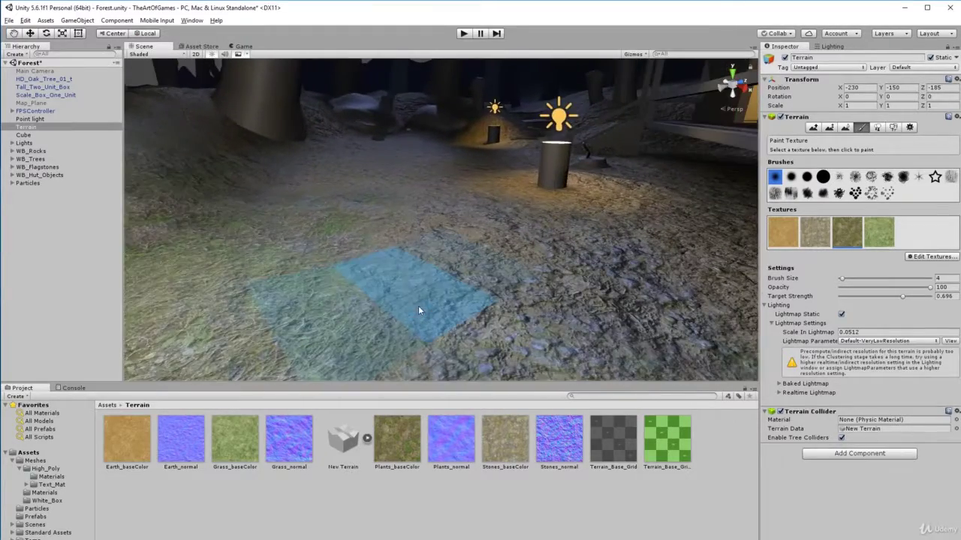
{"action": "left_click_drag", "start_coordinate": [366, 269], "coordinate": [346, 258], "text": "alt"}
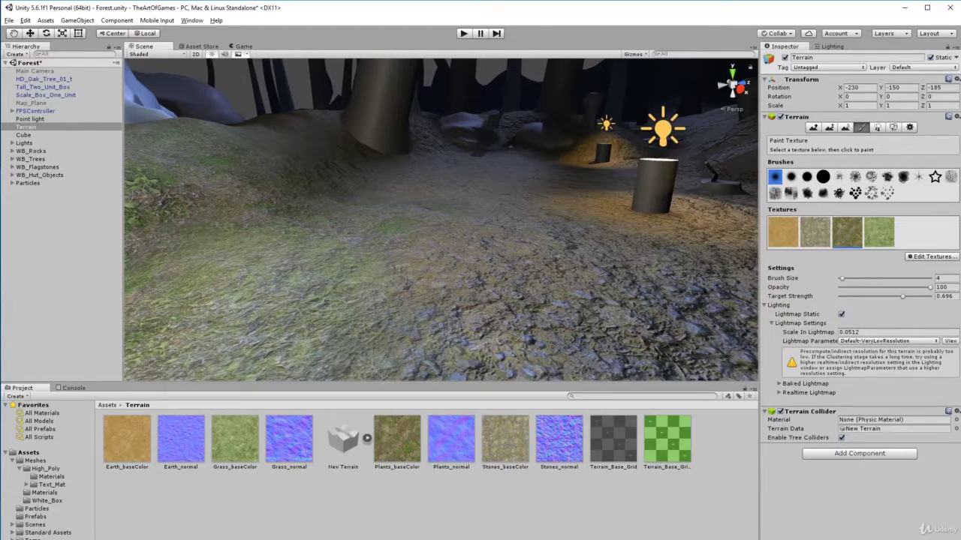
{"action": "mouse_move", "coordinate": [332, 214]}
{"action": "left_mouse_down", "text": "alt"}
{"action": "mouse_move", "coordinate": [348, 279]}
{"action": "mouse_move", "coordinate": [408, 309]}
{"action": "mouse_move", "coordinate": [457, 208]}
{"action": "mouse_move", "coordinate": [455, 223]}
{"action": "mouse_move", "coordinate": [386, 258]}
{"action": "mouse_move", "coordinate": [340, 266]}
{"action": "left_mouse_up", "text": "alt"}
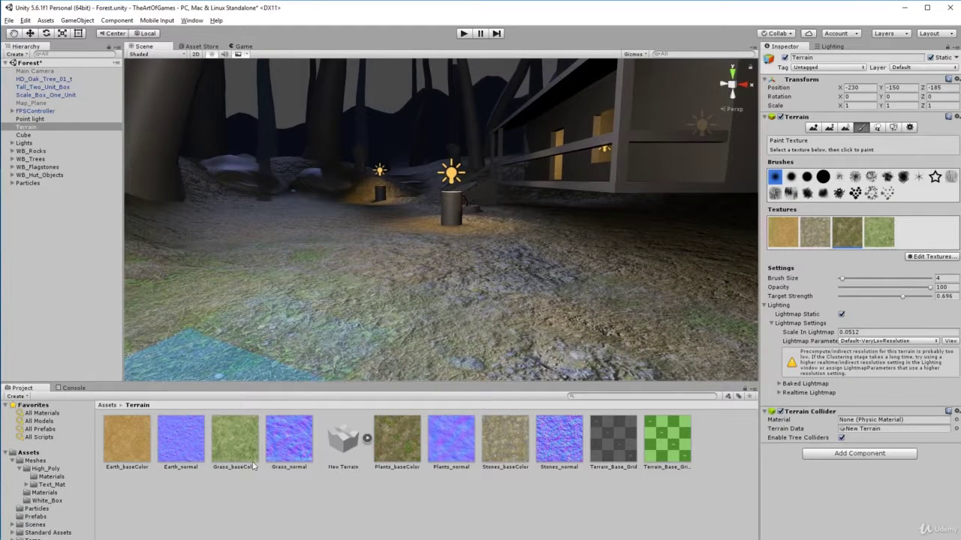
{"action": "left_click", "coordinate": [411, 455]}
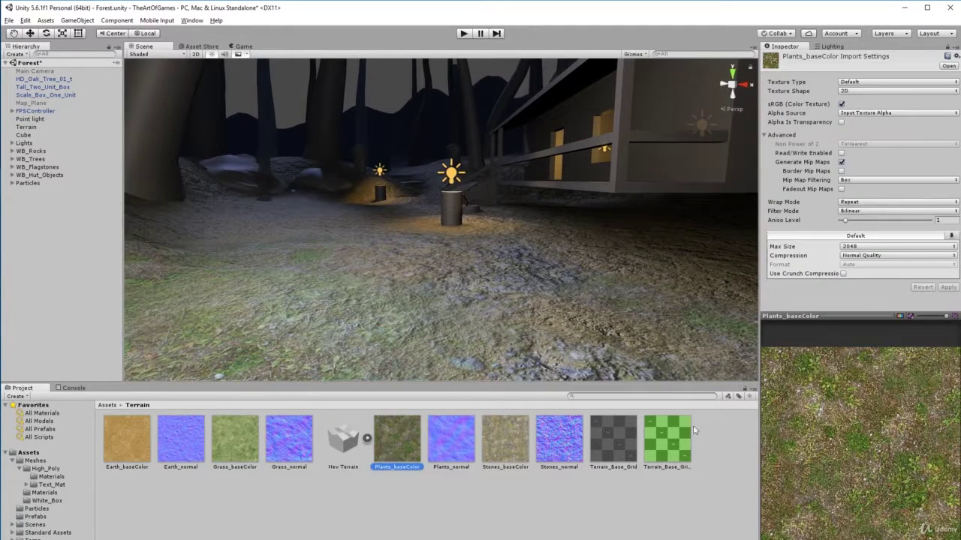
{"action": "left_click", "coordinate": [900, 316]}
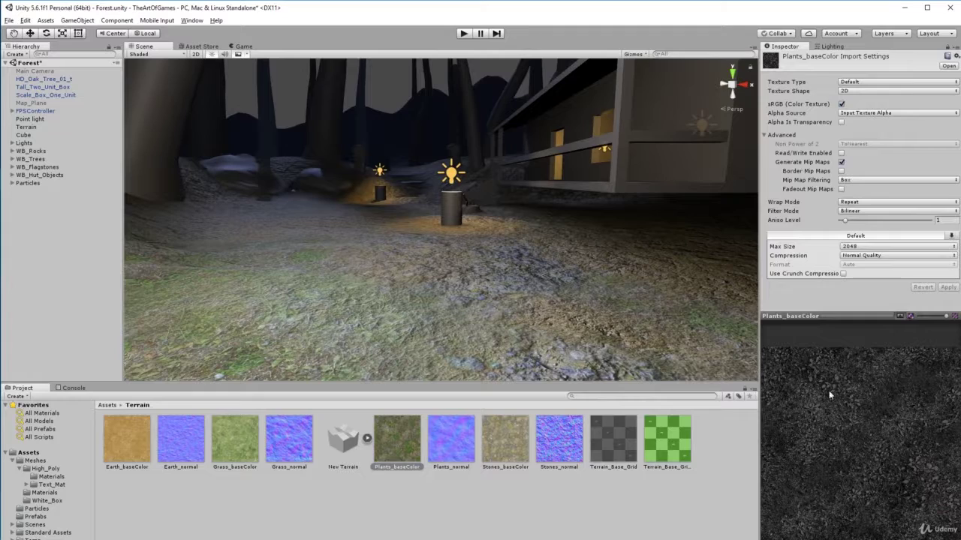
{"action": "left_click_drag", "start_coordinate": [760, 429], "coordinate": [676, 429]}
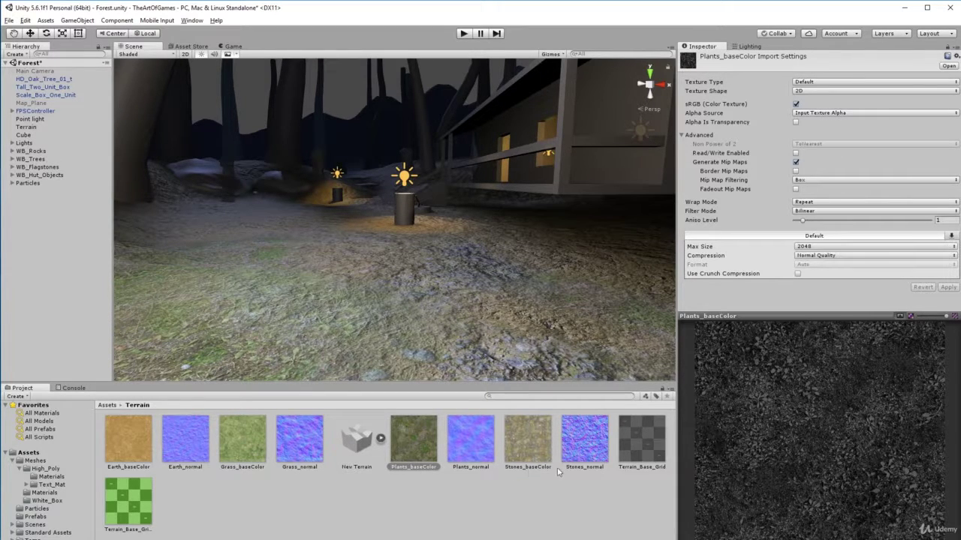
{"action": "left_click", "coordinate": [531, 454]}
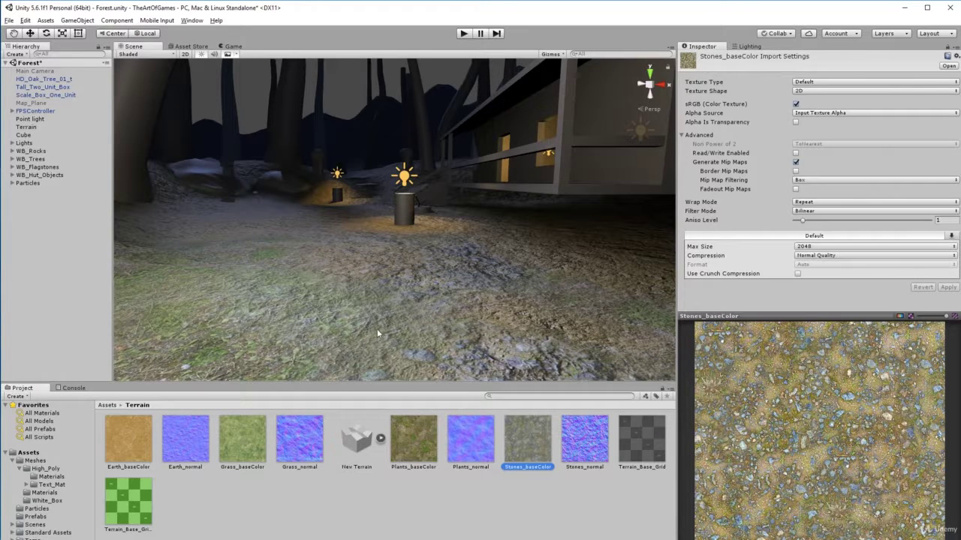
{"action": "left_click", "coordinate": [899, 318]}
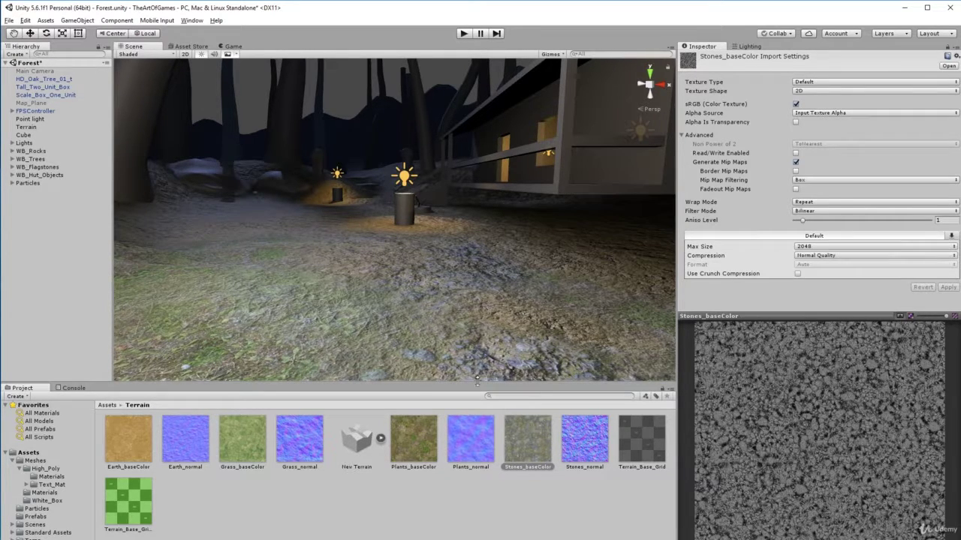
Examine how the earth, stones and plants textures blend from the mound along the path to the lit posts
{"action": "middle_click_drag", "start_coordinate": [319, 270], "coordinate": [438, 269]}
{"action": "left_click_drag", "start_coordinate": [438, 270], "coordinate": [242, 308], "text": "alt"}
{"action": "right_click_drag", "start_coordinate": [242, 308], "coordinate": [391, 299]}
{"action": "right_click_drag", "start_coordinate": [472, 342], "coordinate": [496, 330]}
{"action": "right_click_drag", "start_coordinate": [518, 266], "coordinate": [394, 284]}
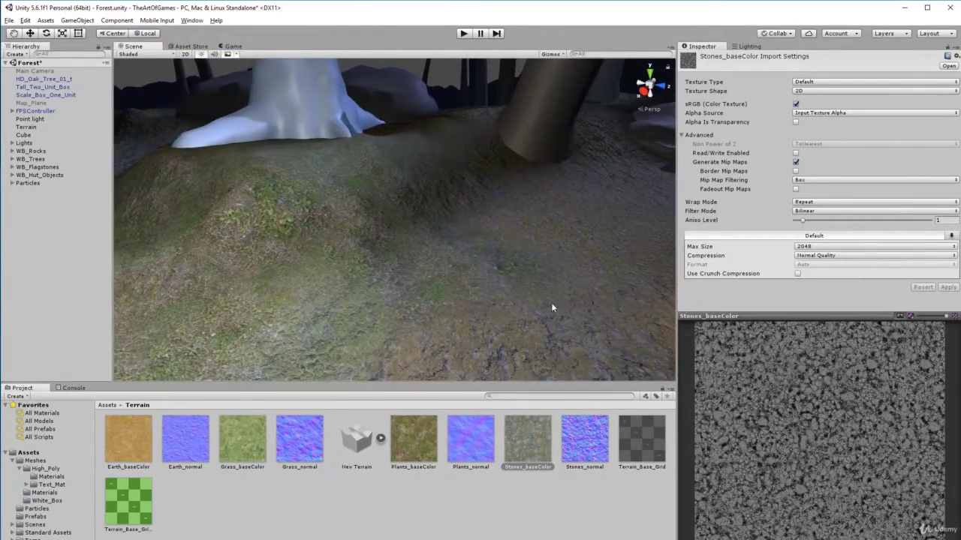
{"action": "middle_click_drag", "start_coordinate": [553, 307], "coordinate": [384, 296]}
{"action": "scroll", "coordinate": [488, 304], "scroll_direction": "up", "scroll_amount": 2}
{"action": "middle_click_drag", "start_coordinate": [534, 304], "coordinate": [453, 270]}
{"action": "right_click_drag", "start_coordinate": [533, 311], "coordinate": [637, 311]}
{"action": "right_click_drag", "start_coordinate": [475, 302], "coordinate": [467, 288]}
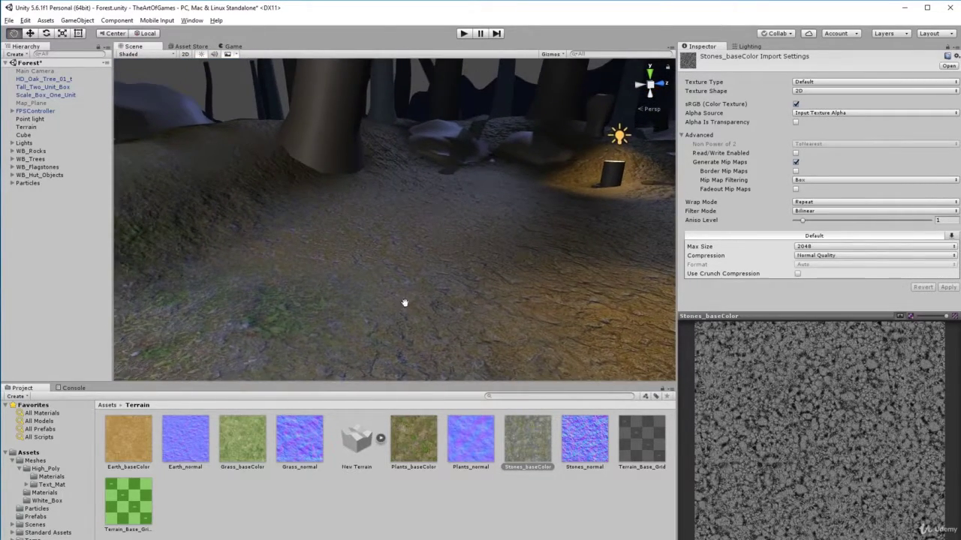
{"action": "middle_click_drag", "start_coordinate": [403, 302], "coordinate": [635, 286]}
{"action": "scroll", "coordinate": [368, 272], "scroll_direction": "down", "scroll_amount": 2}
{"action": "right_click_drag", "start_coordinate": [369, 271], "coordinate": [386, 258]}
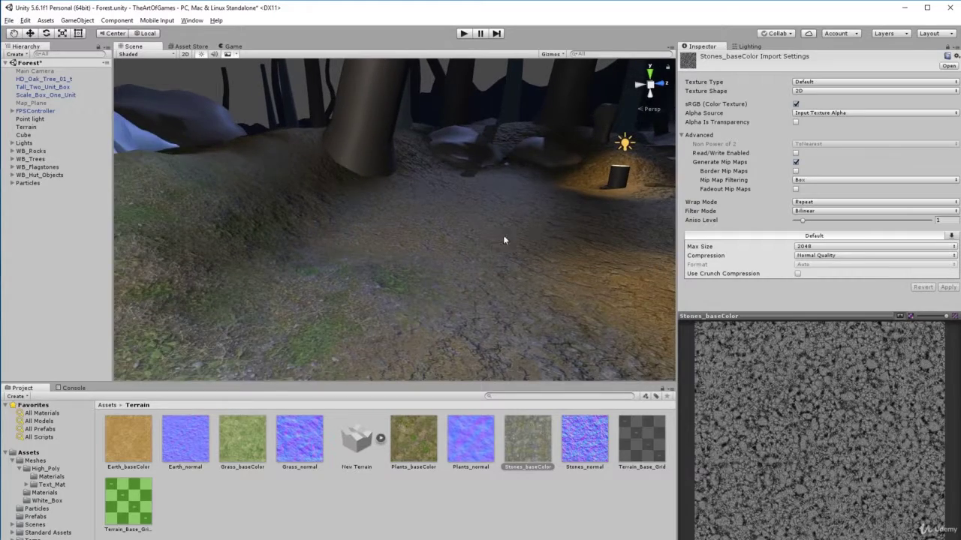
{"action": "left_click_drag", "start_coordinate": [376, 264], "coordinate": [256, 279], "text": "alt"}
{"action": "left_click_drag", "start_coordinate": [433, 257], "coordinate": [439, 300], "text": "alt"}
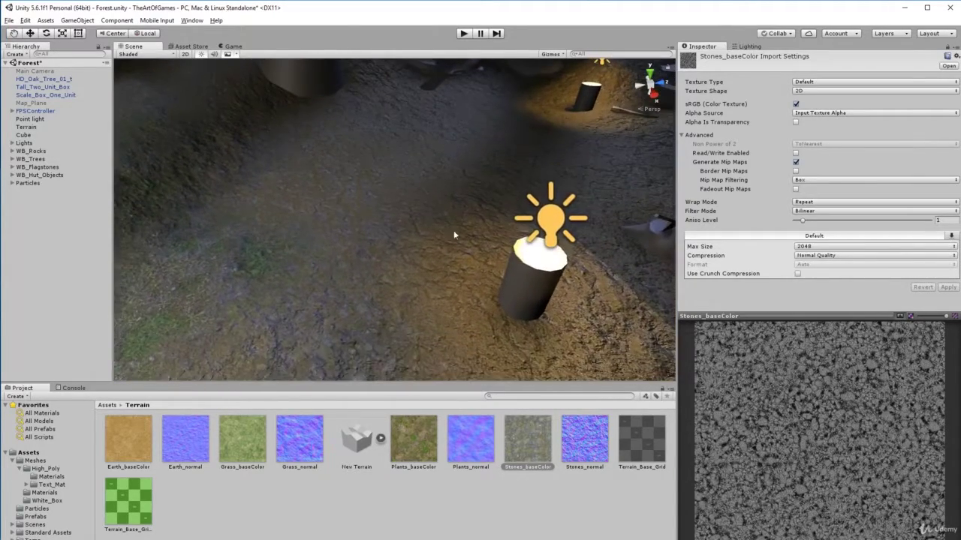
{"action": "left_click_drag", "start_coordinate": [453, 231], "coordinate": [455, 218], "text": "alt"}
{"action": "scroll", "coordinate": [455, 218], "scroll_direction": "down", "scroll_amount": 5}
{"action": "middle_click_drag", "start_coordinate": [465, 184], "coordinate": [445, 228]}
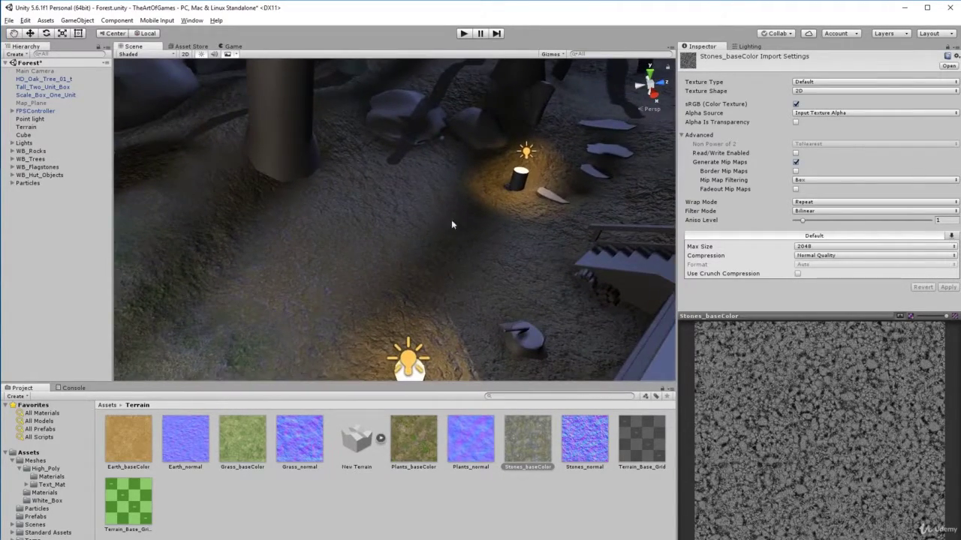
Examine the plants patch on the mound and the grass texture's surface beside the large rock up close
{"action": "middle_click_drag", "start_coordinate": [366, 273], "coordinate": [496, 195]}
{"action": "left_click_drag", "start_coordinate": [277, 322], "coordinate": [551, 317], "text": "alt"}
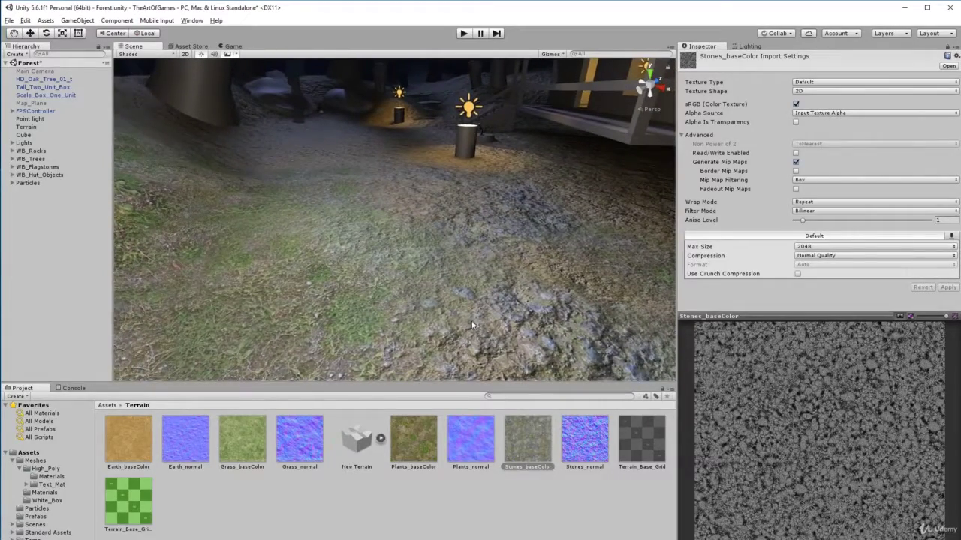
{"action": "left_click_drag", "start_coordinate": [473, 325], "coordinate": [298, 246], "text": "alt"}
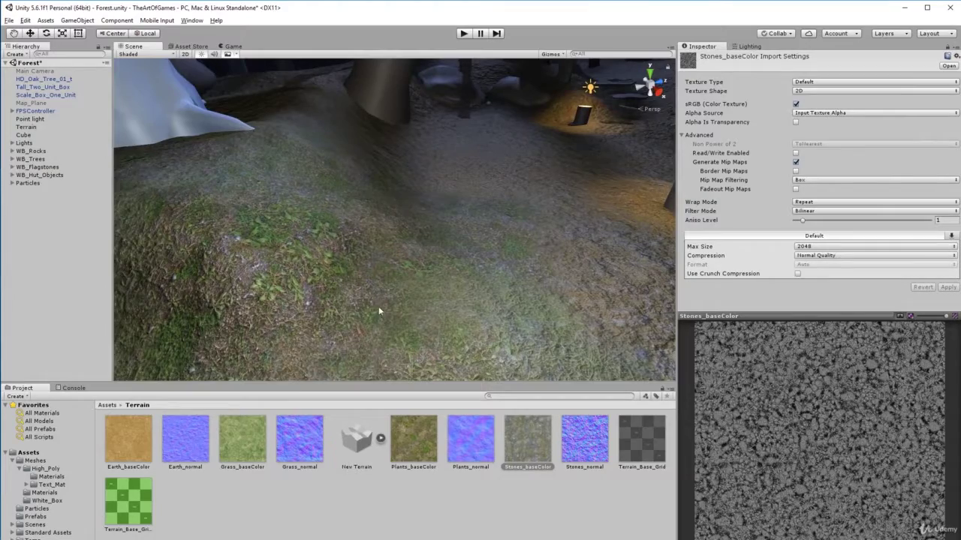
{"action": "left_click_drag", "start_coordinate": [379, 308], "coordinate": [238, 317], "text": "alt"}
{"action": "middle_click_drag", "start_coordinate": [238, 317], "coordinate": [470, 260]}
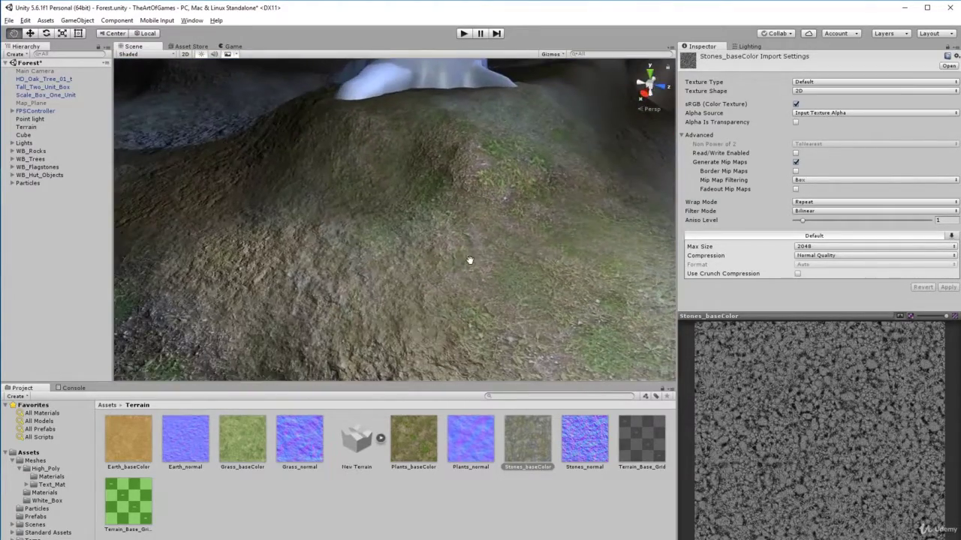
{"action": "left_click_drag", "start_coordinate": [469, 261], "coordinate": [431, 239], "text": "alt"}
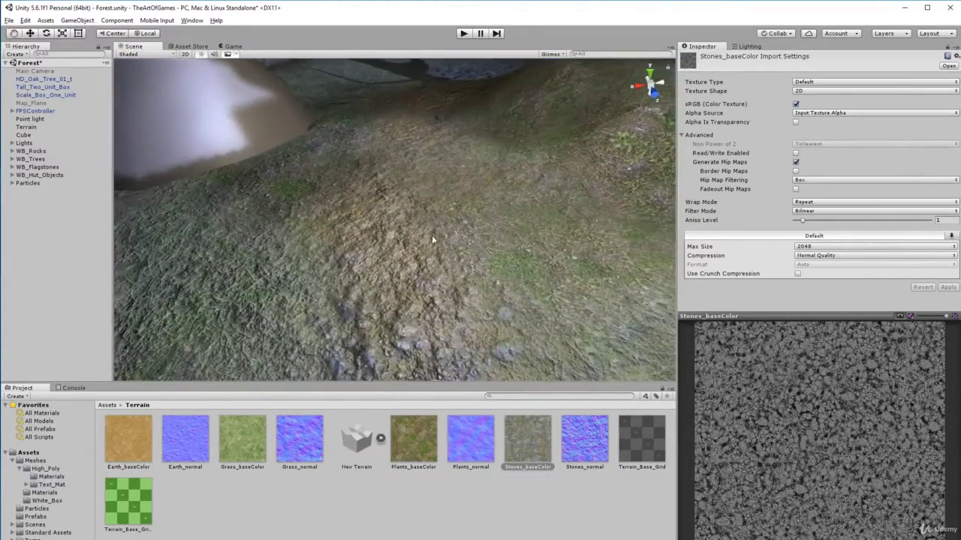
{"action": "left_click_drag", "start_coordinate": [311, 266], "coordinate": [367, 248], "text": "alt"}
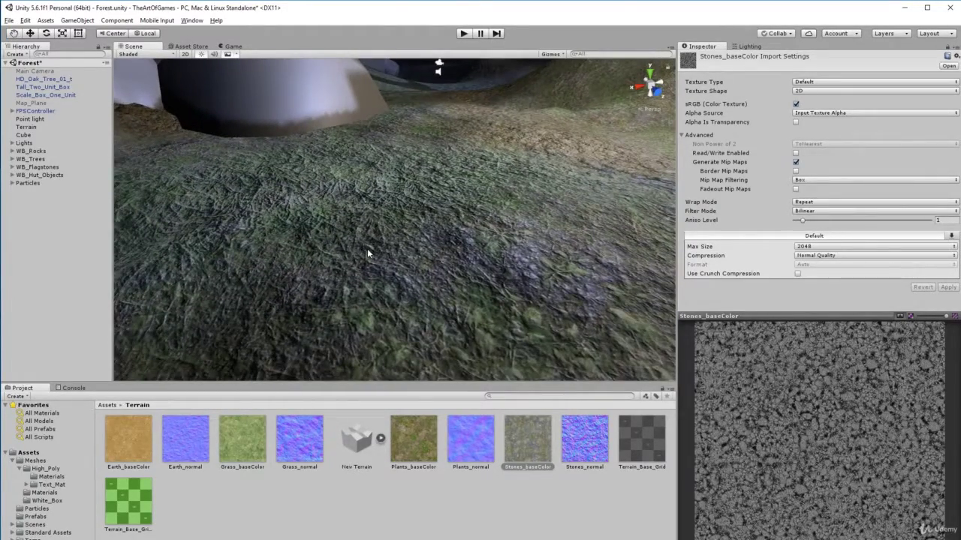
{"action": "scroll", "coordinate": [367, 249], "scroll_direction": "down", "scroll_amount": 4}
{"action": "left_click_drag", "start_coordinate": [436, 252], "coordinate": [333, 262], "text": "alt"}
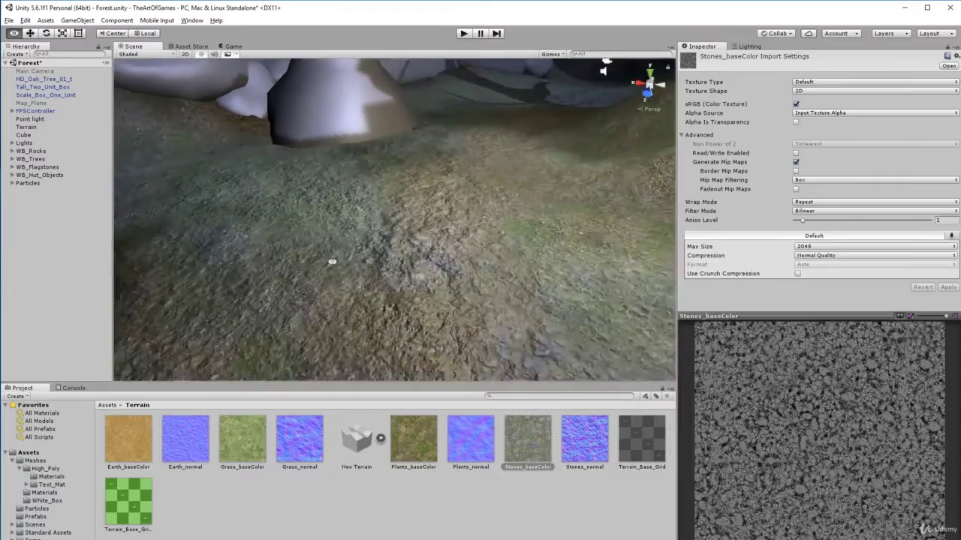
{"action": "middle_click_drag", "start_coordinate": [333, 262], "coordinate": [339, 253]}
{"action": "left_click_drag", "start_coordinate": [338, 251], "coordinate": [439, 264], "text": "alt"}
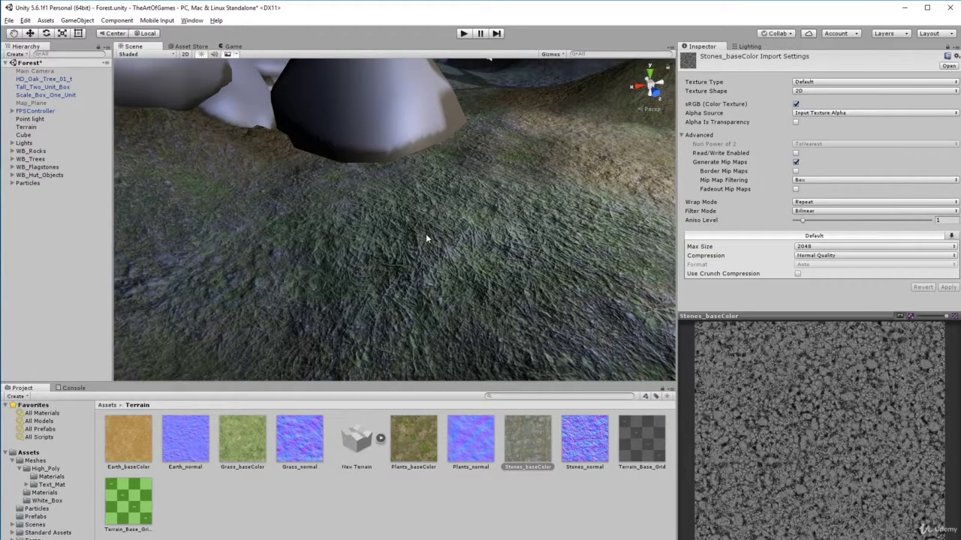
{"action": "left_click_drag", "start_coordinate": [425, 239], "coordinate": [393, 264], "text": "alt"}
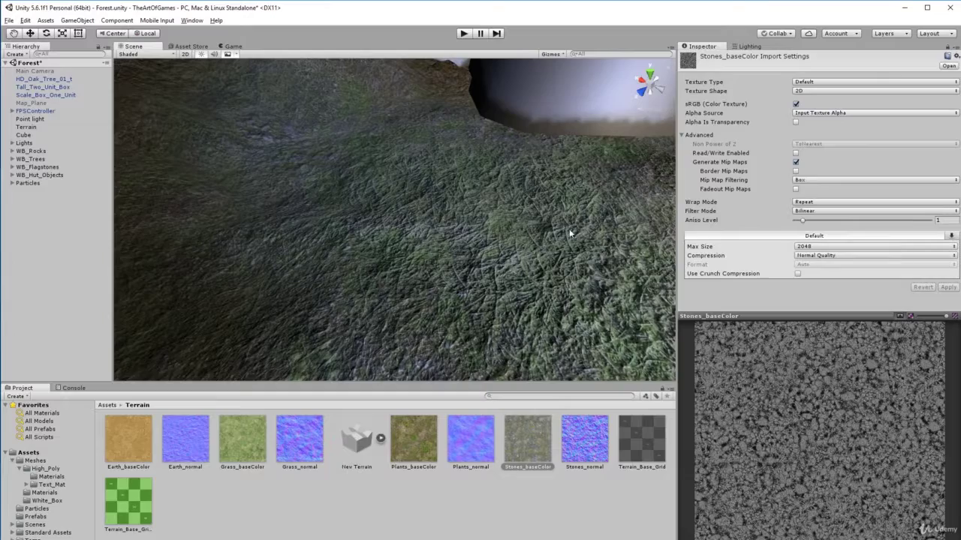
{"action": "left_click_drag", "start_coordinate": [415, 182], "coordinate": [442, 187], "text": "alt"}
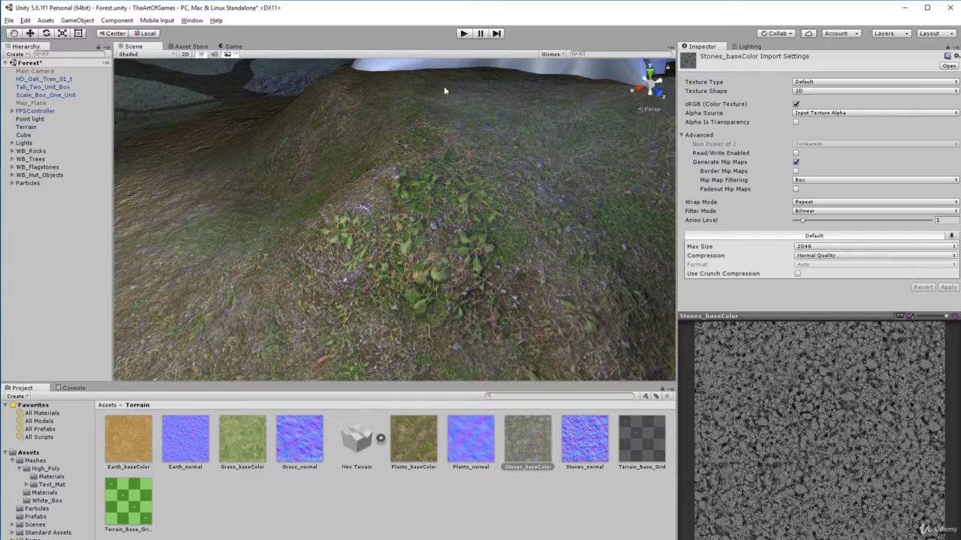
Remove the grass texture from the Terrain object's paint textures
{"action": "scroll", "coordinate": [383, 220], "scroll_direction": "down", "scroll_amount": 5}
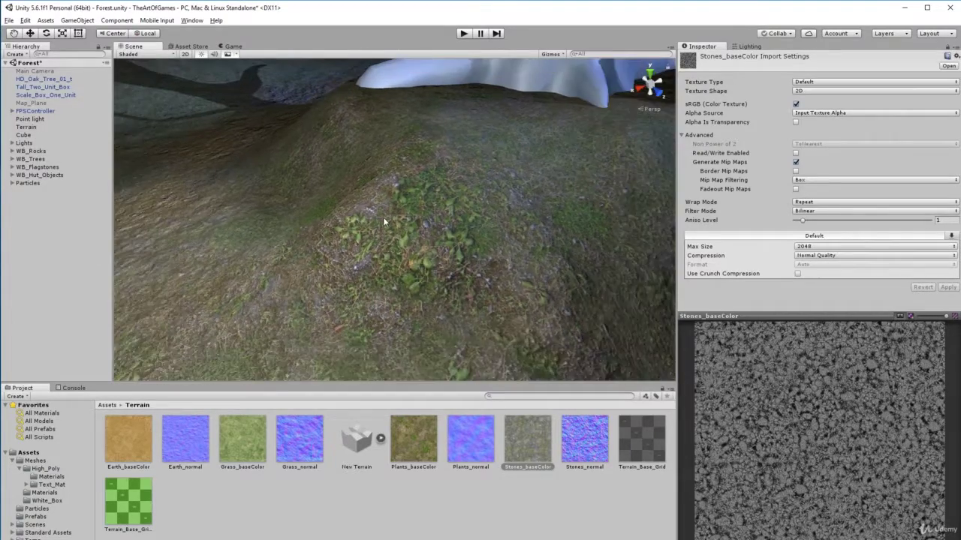
{"action": "left_click_drag", "start_coordinate": [386, 239], "coordinate": [682, 227], "text": "alt"}
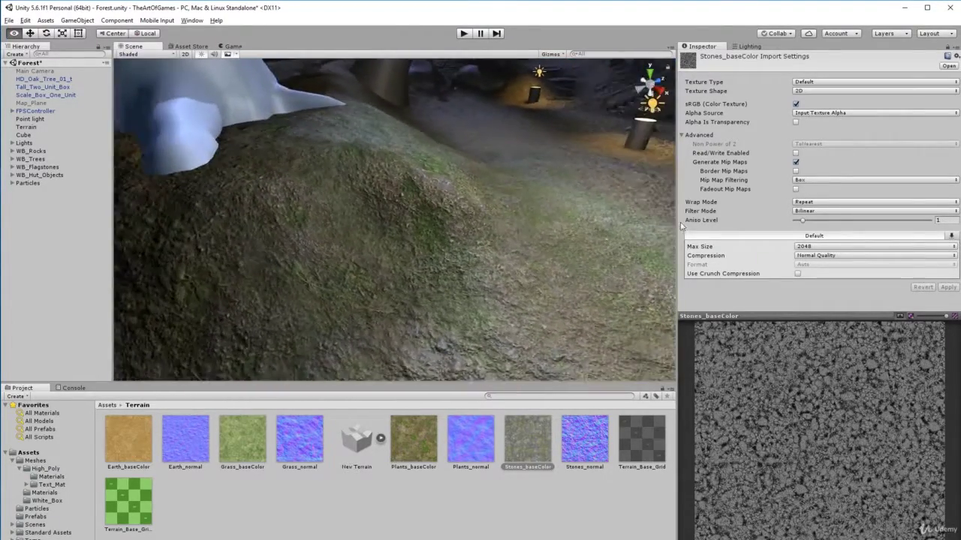
{"action": "scroll", "coordinate": [467, 242], "scroll_direction": "up", "scroll_amount": 2}
{"action": "middle_click_drag", "start_coordinate": [467, 242], "coordinate": [255, 255]}
{"action": "left_click_drag", "start_coordinate": [318, 270], "coordinate": [393, 262], "text": "alt"}
{"action": "right_click_drag", "start_coordinate": [471, 278], "coordinate": [478, 217]}
{"action": "left_click", "coordinate": [27, 127]}
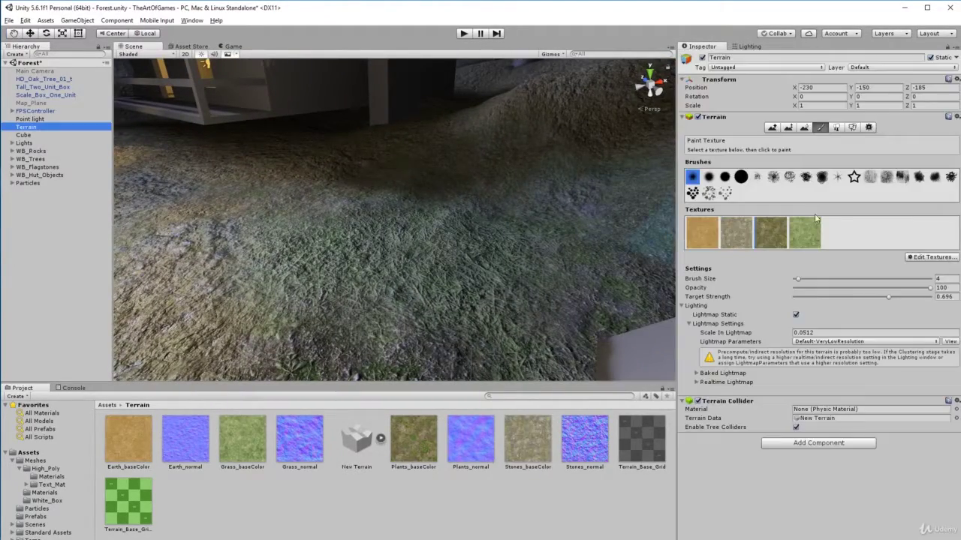
{"action": "left_click", "coordinate": [955, 258]}
{"action": "left_click", "coordinate": [893, 282]}
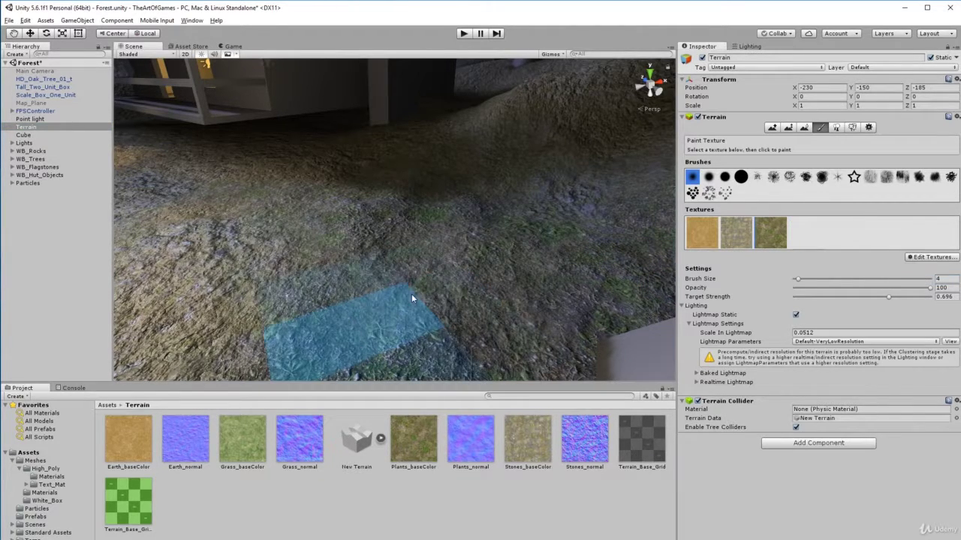
Examine the remaining earth, stones and plants blend on the ground around the rocks, mound and lit posts
{"action": "mouse_move", "coordinate": [411, 300]}
{"action": "right_mouse_down"}
{"action": "mouse_move", "coordinate": [412, 317]}
{"action": "mouse_move", "coordinate": [360, 268]}
{"action": "mouse_move", "coordinate": [428, 275]}
{"action": "mouse_move", "coordinate": [391, 290]}
{"action": "mouse_move", "coordinate": [458, 278]}
{"action": "right_mouse_up"}
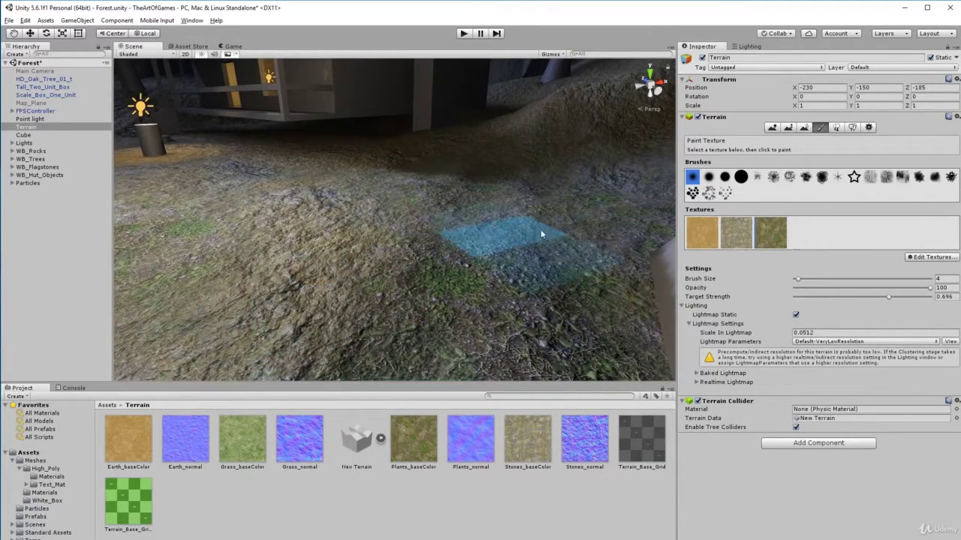
{"action": "mouse_move", "coordinate": [539, 260]}
{"action": "right_mouse_down"}
{"action": "mouse_move", "coordinate": [713, 286]}
{"action": "mouse_move", "coordinate": [526, 293]}
{"action": "mouse_move", "coordinate": [482, 248]}
{"action": "mouse_move", "coordinate": [467, 255]}
{"action": "right_mouse_up"}
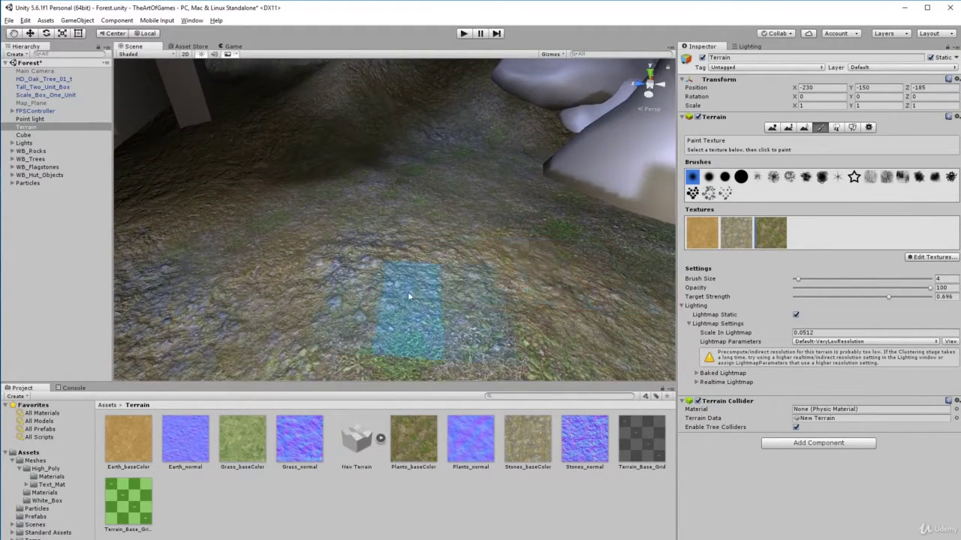
{"action": "mouse_move", "coordinate": [396, 345]}
{"action": "right_mouse_down"}
{"action": "mouse_move", "coordinate": [440, 283]}
{"action": "mouse_move", "coordinate": [495, 235]}
{"action": "mouse_move", "coordinate": [450, 213]}
{"action": "mouse_move", "coordinate": [483, 292]}
{"action": "mouse_move", "coordinate": [283, 274]}
{"action": "right_mouse_up"}
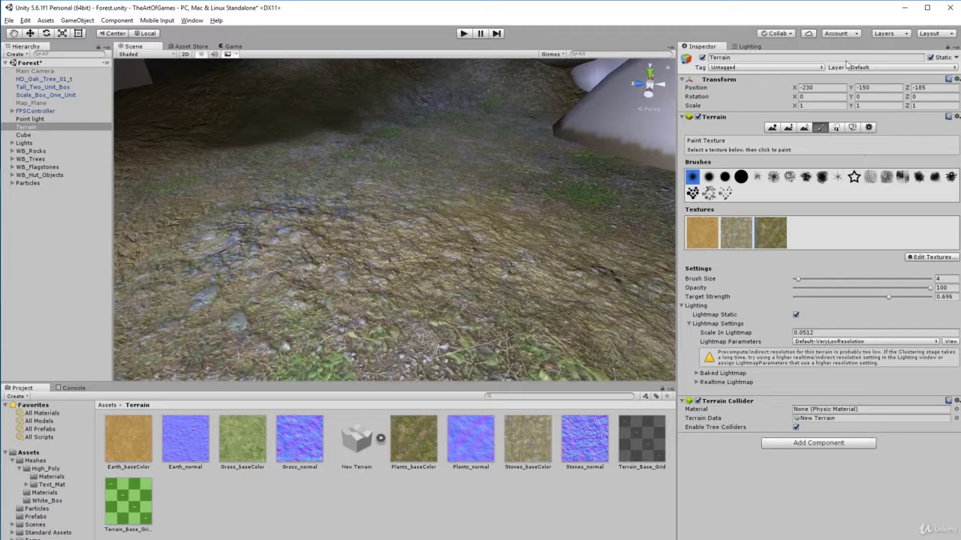
{"action": "left_click", "coordinate": [803, 127]}
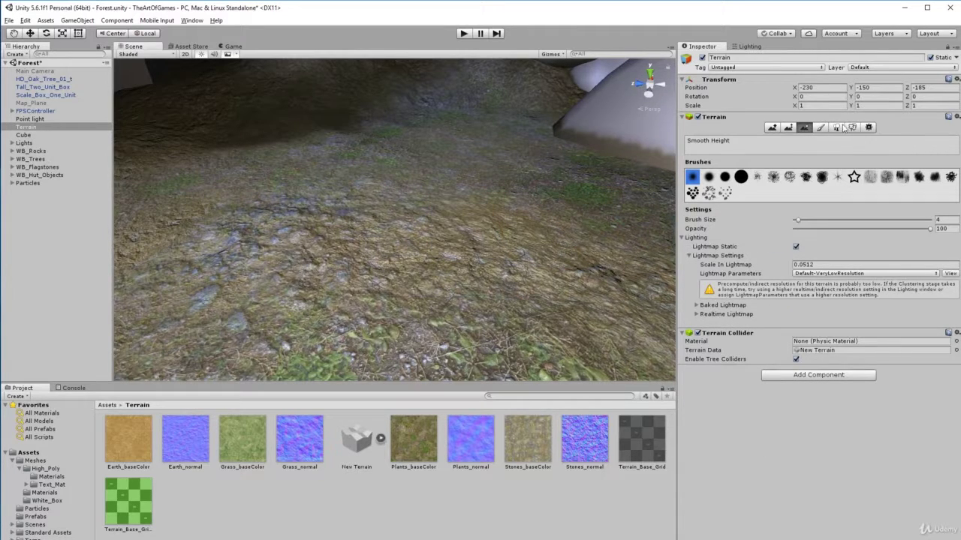
{"action": "left_click", "coordinate": [820, 127]}
{"action": "mouse_move", "coordinate": [435, 364]}
{"action": "right_mouse_down"}
{"action": "mouse_move", "coordinate": [472, 328]}
{"action": "mouse_move", "coordinate": [540, 312]}
{"action": "mouse_move", "coordinate": [481, 301]}
{"action": "right_mouse_up"}
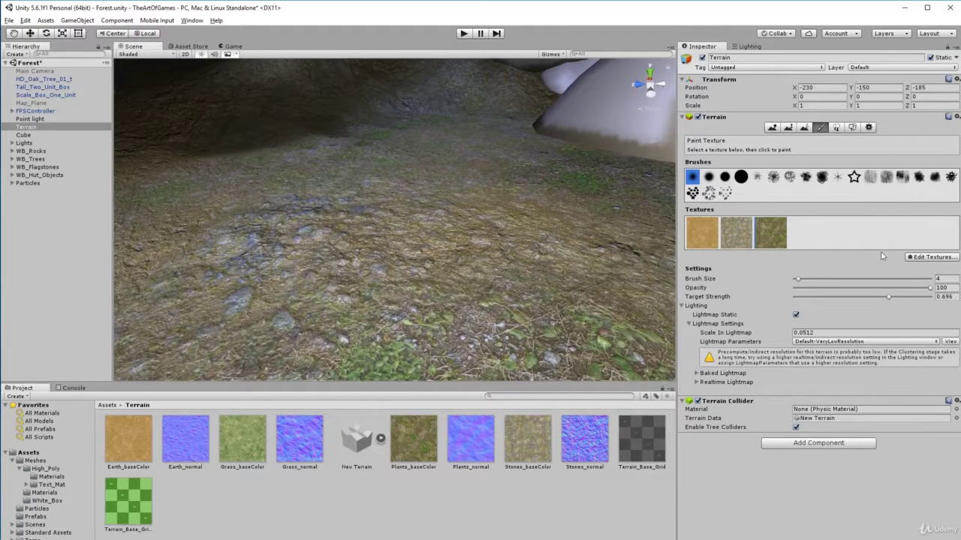
{"action": "mouse_move", "coordinate": [375, 268]}
{"action": "right_mouse_down"}
{"action": "mouse_move", "coordinate": [278, 236]}
{"action": "mouse_move", "coordinate": [186, 235]}
{"action": "mouse_move", "coordinate": [195, 230]}
{"action": "right_mouse_up"}
{"action": "right_click_drag", "start_coordinate": [559, 259], "coordinate": [365, 231]}
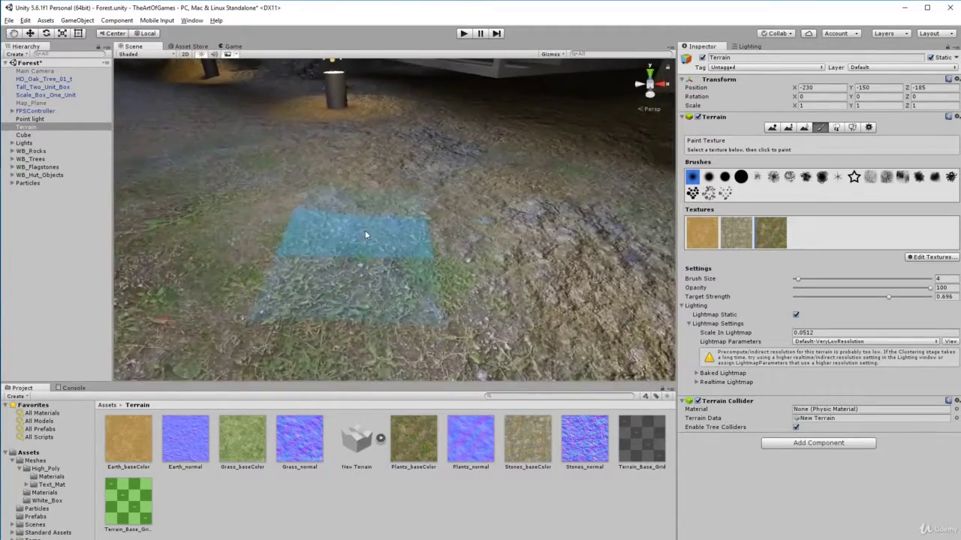
{"action": "scroll", "coordinate": [365, 235], "scroll_direction": "down", "scroll_amount": 3}
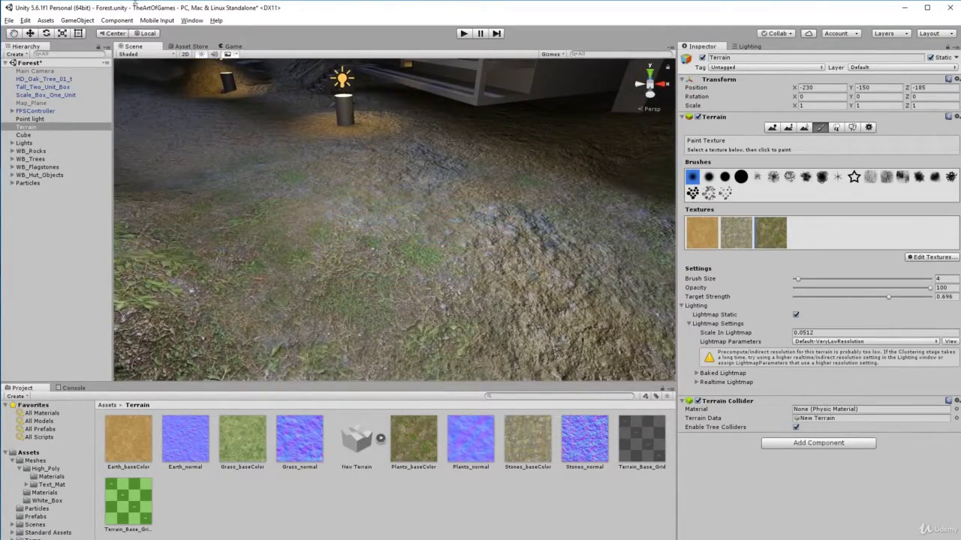
{"action": "mouse_move", "coordinate": [392, 216]}
{"action": "right_mouse_down"}
{"action": "mouse_move", "coordinate": [429, 175]}
{"action": "mouse_move", "coordinate": [428, 237]}
{"action": "mouse_move", "coordinate": [369, 237]}
{"action": "mouse_move", "coordinate": [455, 236]}
{"action": "mouse_move", "coordinate": [411, 242]}
{"action": "right_mouse_up"}
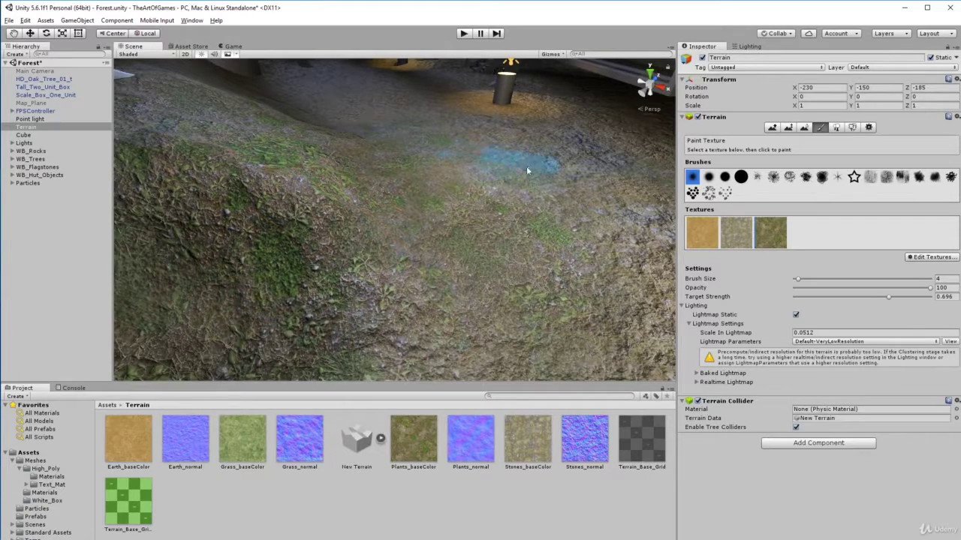
{"action": "right_click_drag", "start_coordinate": [461, 219], "coordinate": [481, 245]}
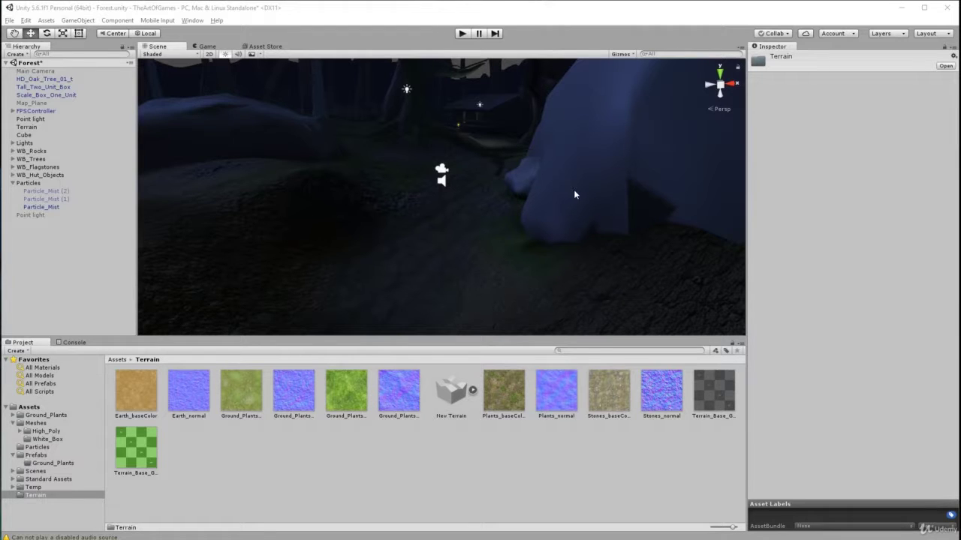
Preview the Ground_Plants_baseColor texture in full colour instead of its alpha channel, and look over the dark forest ground
{"action": "left_click", "coordinate": [347, 398]}
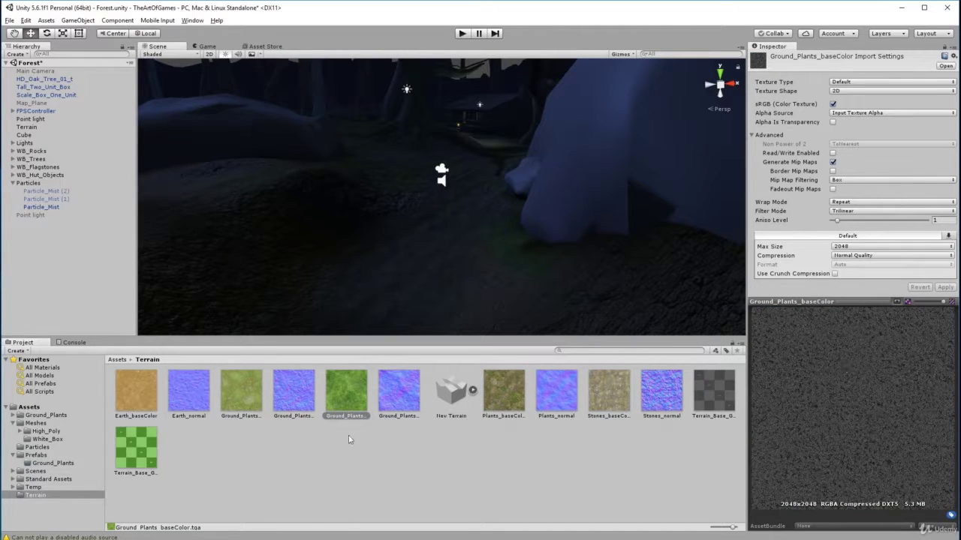
{"action": "left_click", "coordinate": [897, 302]}
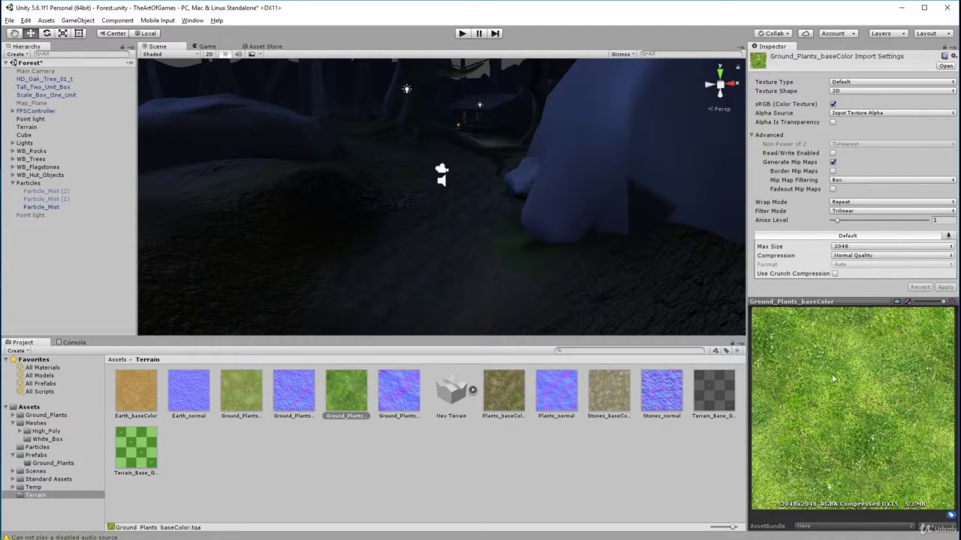
{"action": "left_click_drag", "start_coordinate": [368, 202], "coordinate": [378, 285], "text": "alt"}
{"action": "right_click_drag", "start_coordinate": [378, 285], "coordinate": [436, 188]}
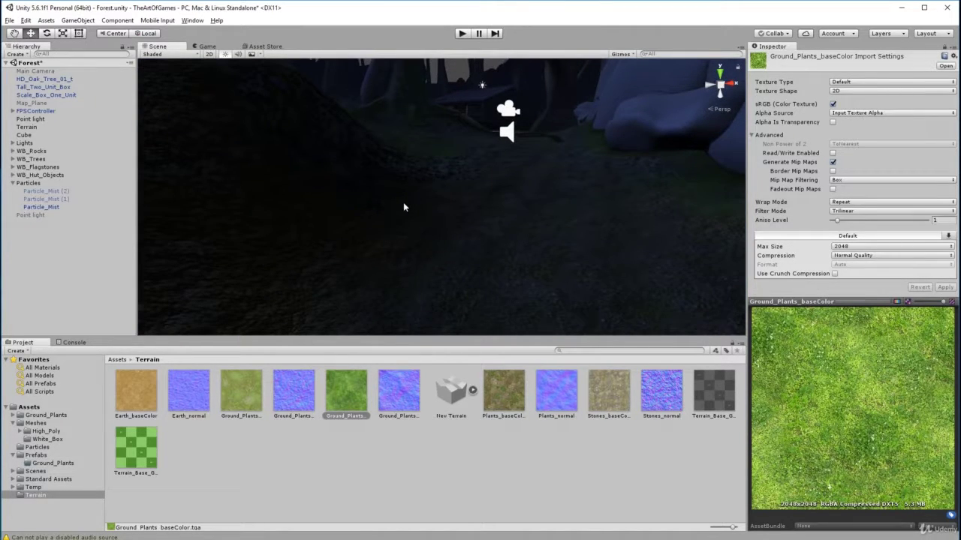
Run the game and walk past the hut to the lit post and flagstones, examining the ground textures
{"action": "left_click", "coordinate": [461, 33]}
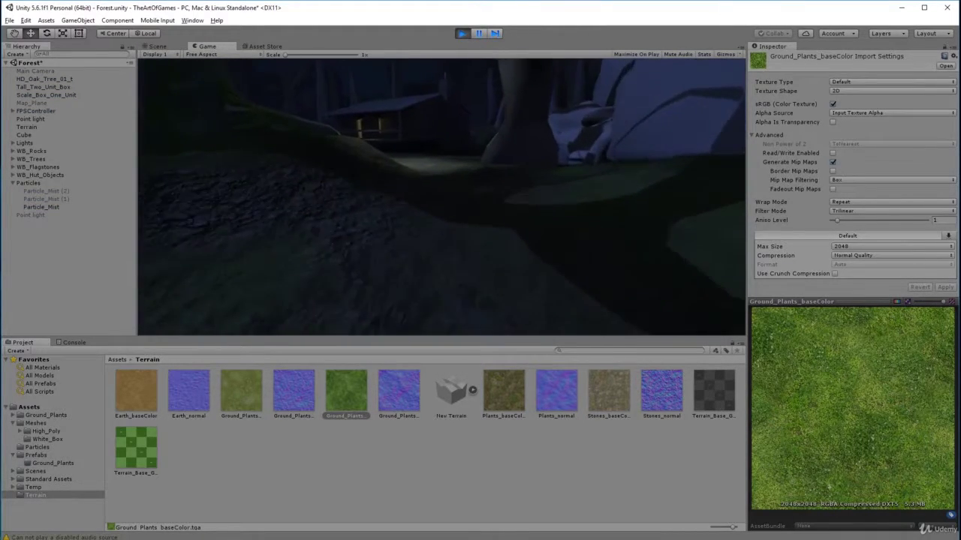
{"action": "key", "text": "w"}
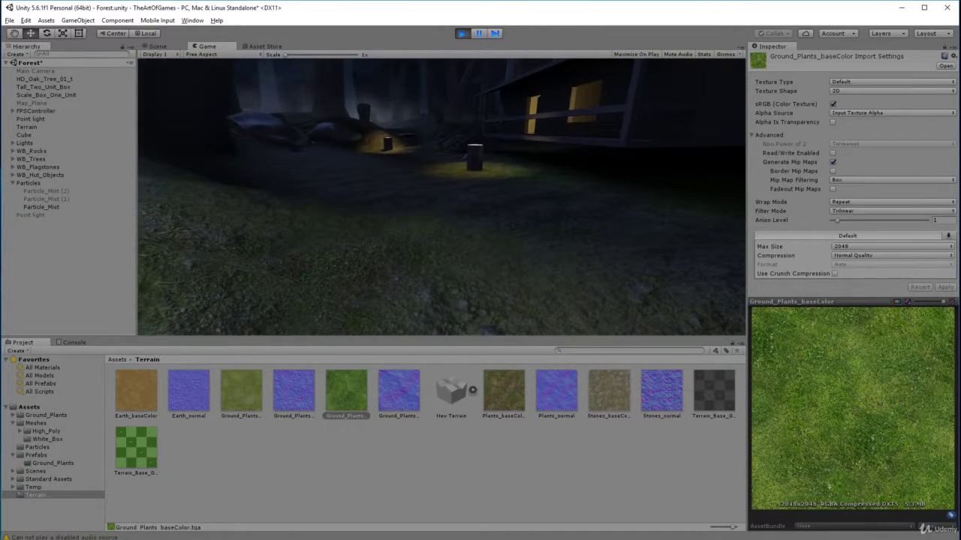
{"action": "key", "text": "w"}
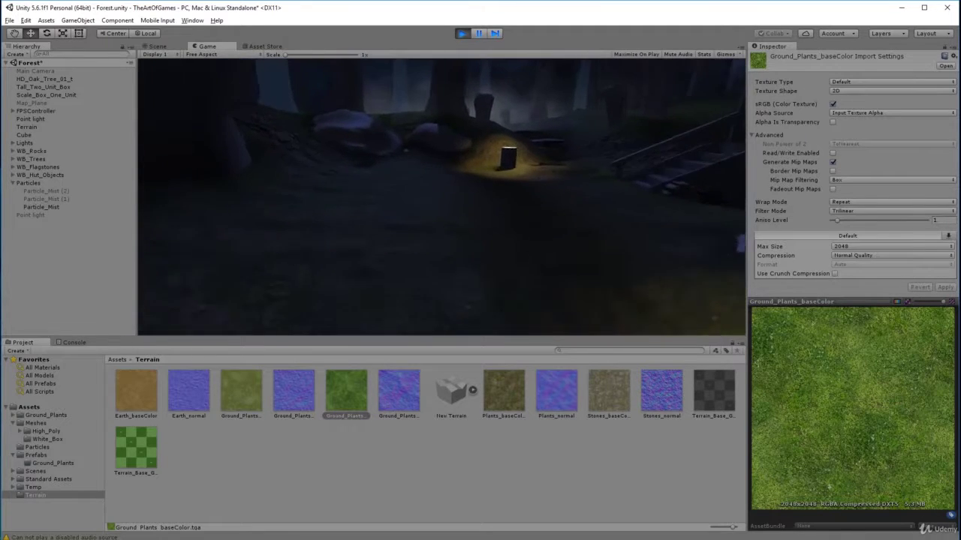
{"action": "key", "text": "w"}
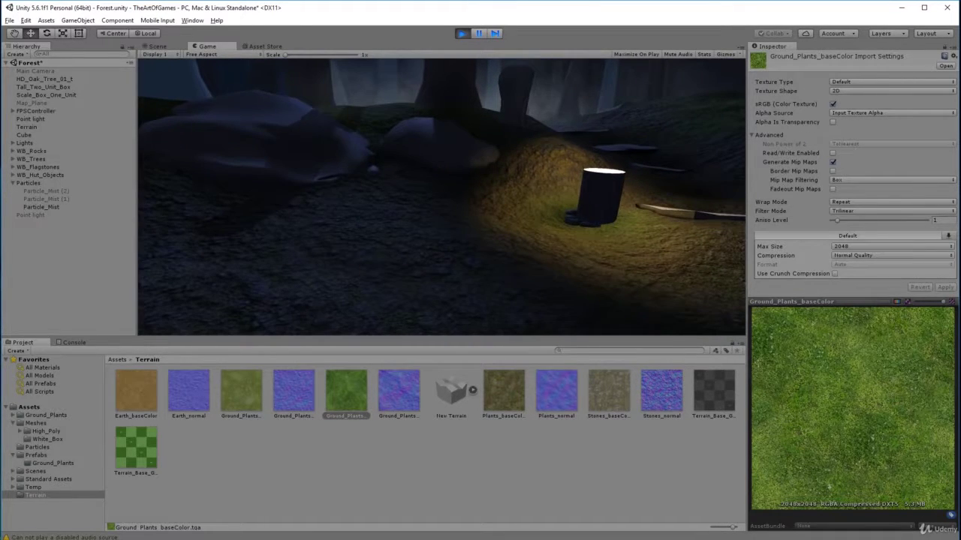
{"action": "key", "text": "w"}
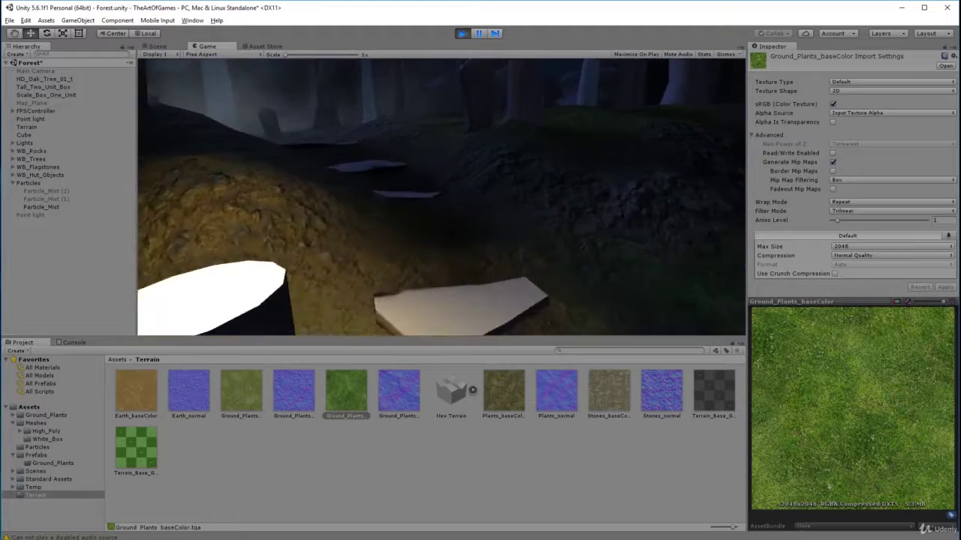
Walk over the wooded slopes around the fallen log and examine how the plants and stones textures blend in-game
{"action": "key", "text": "w"}
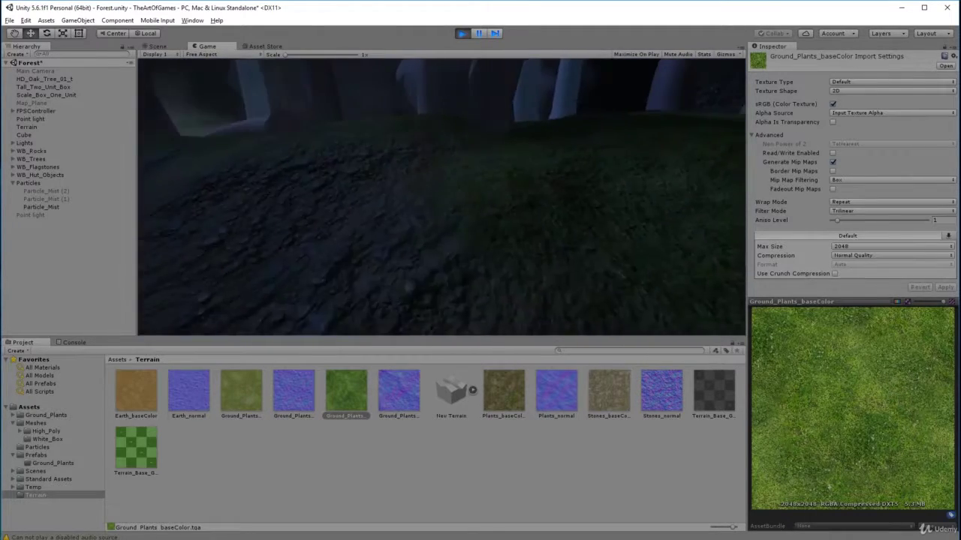
{"action": "key", "text": "w"}
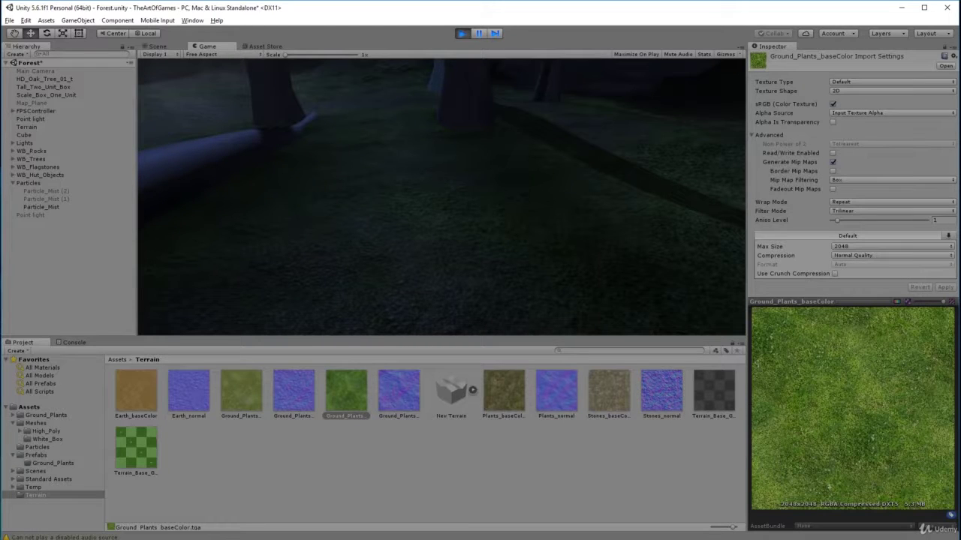
{"action": "key", "text": "w"}
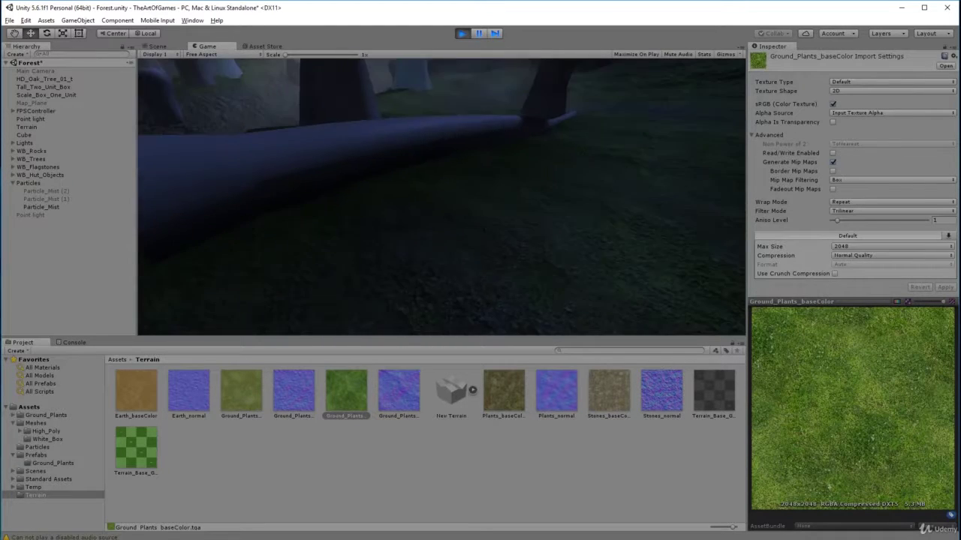
{"action": "key", "text": "w"}
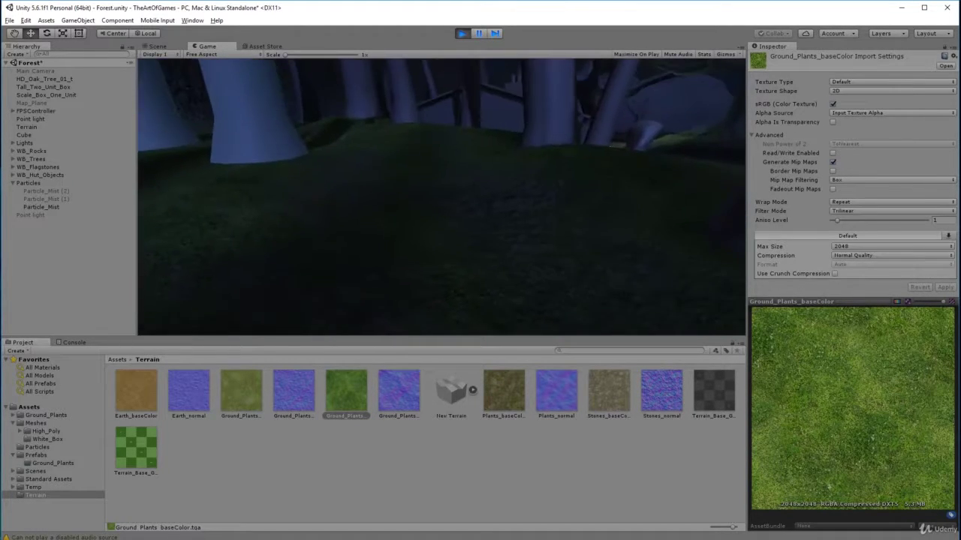
{"action": "key", "text": "w"}
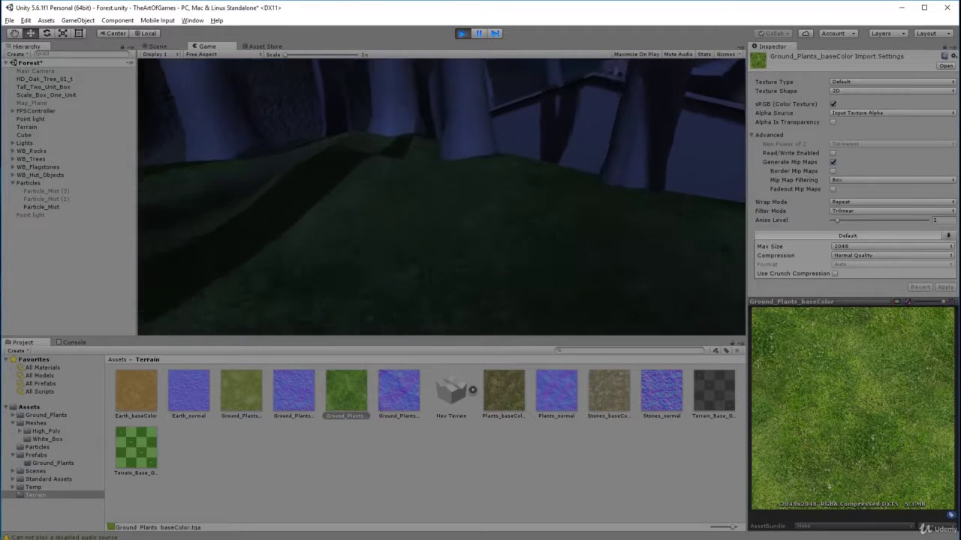
{"action": "key", "text": "w"}
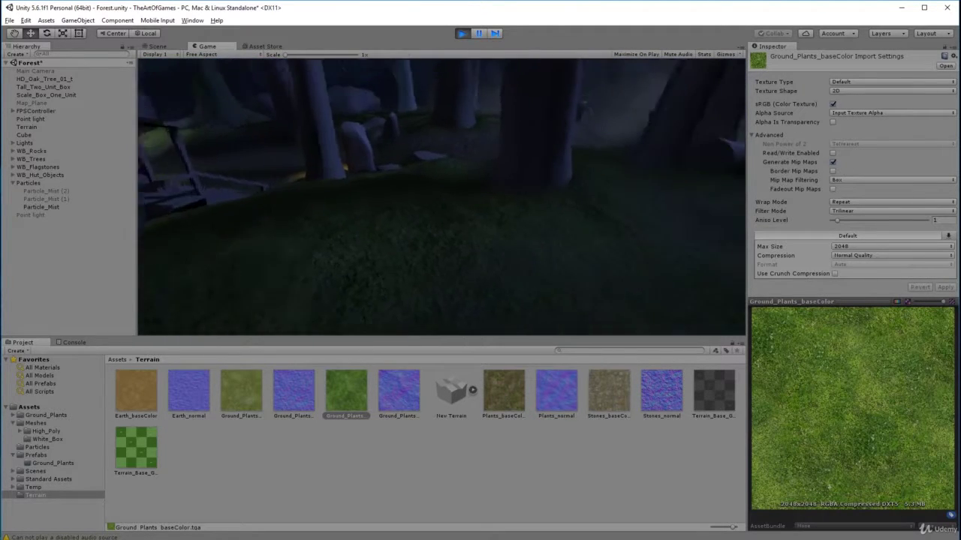
{"action": "key", "text": "w"}
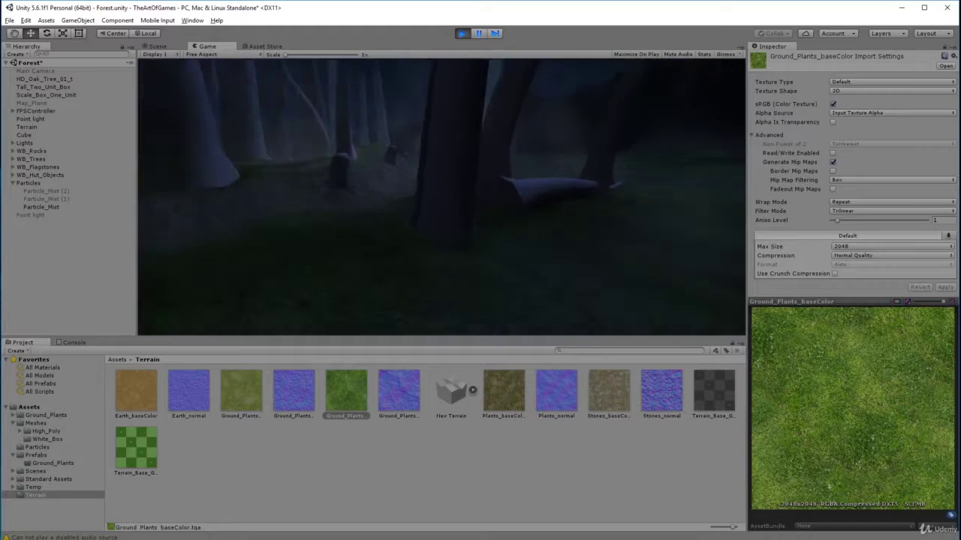
Walk among the standing stones and examine the stony banks and the path leading back towards the hut
{"action": "key", "text": "w"}
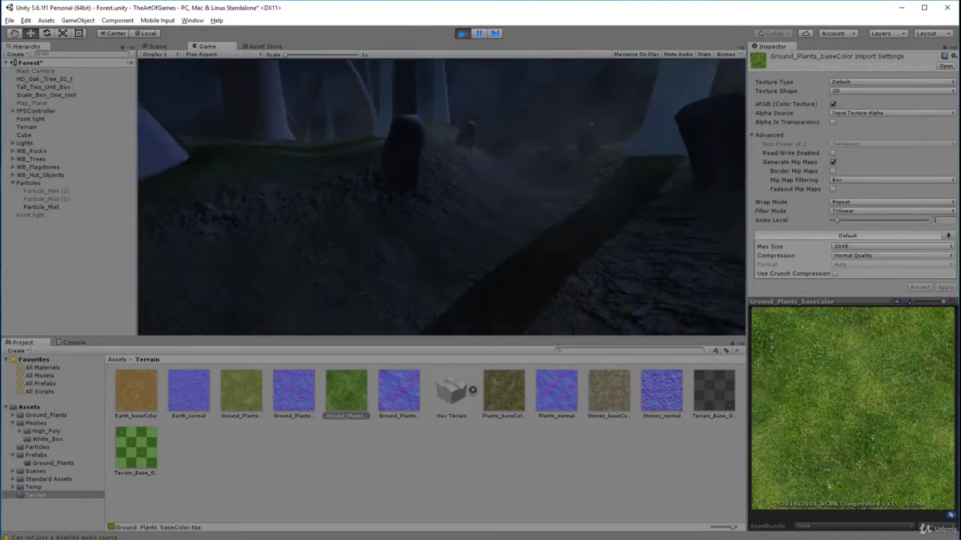
{"action": "key", "text": "w"}
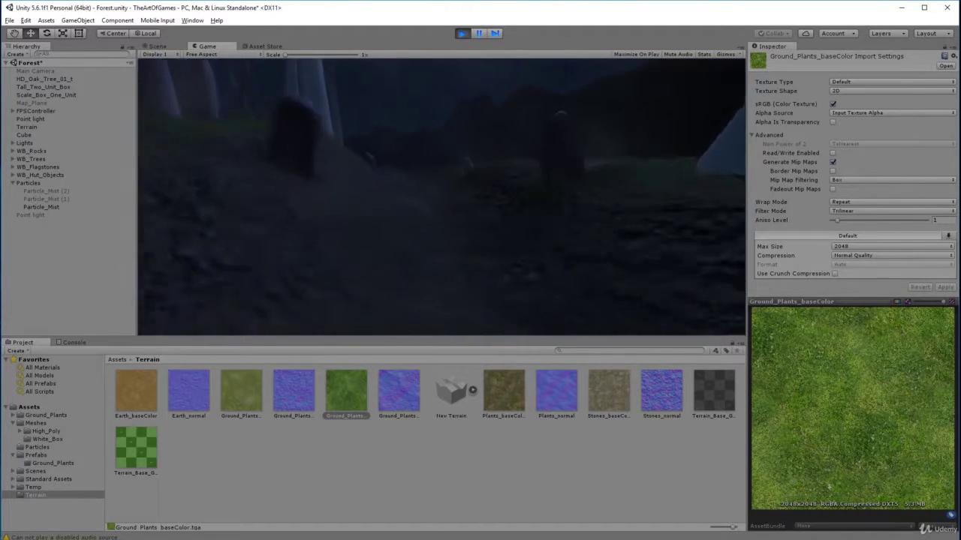
{"action": "key", "text": "w"}
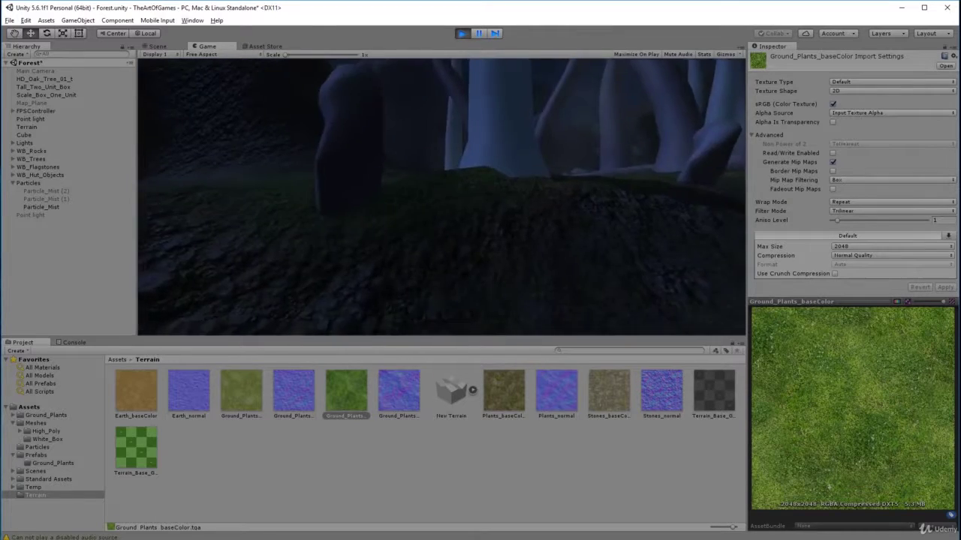
{"action": "key", "text": "w"}
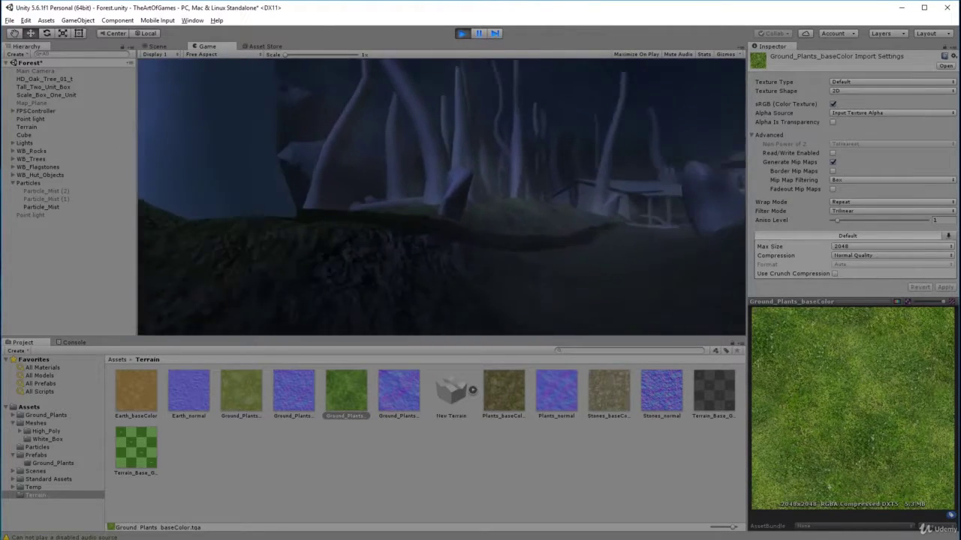
{"action": "key", "text": "w"}
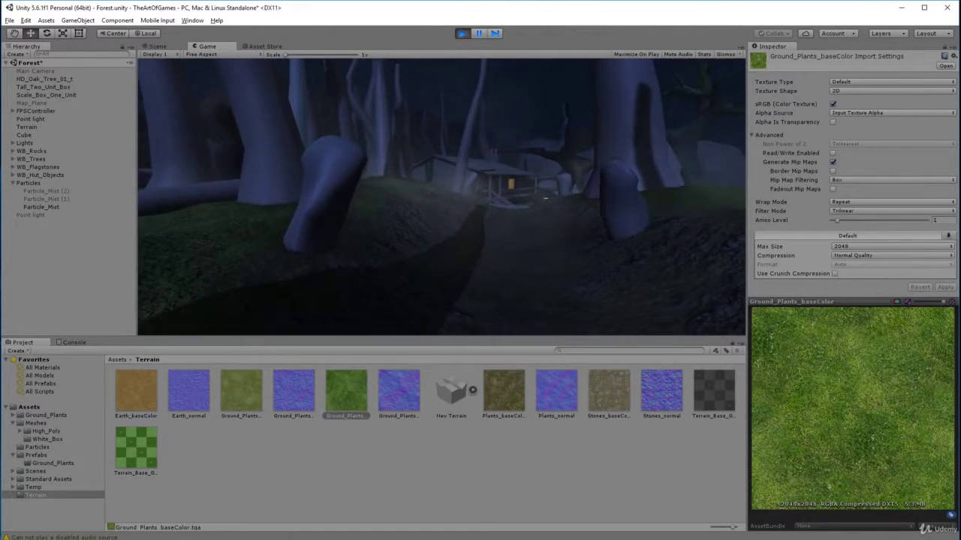
{"action": "key", "text": "w"}
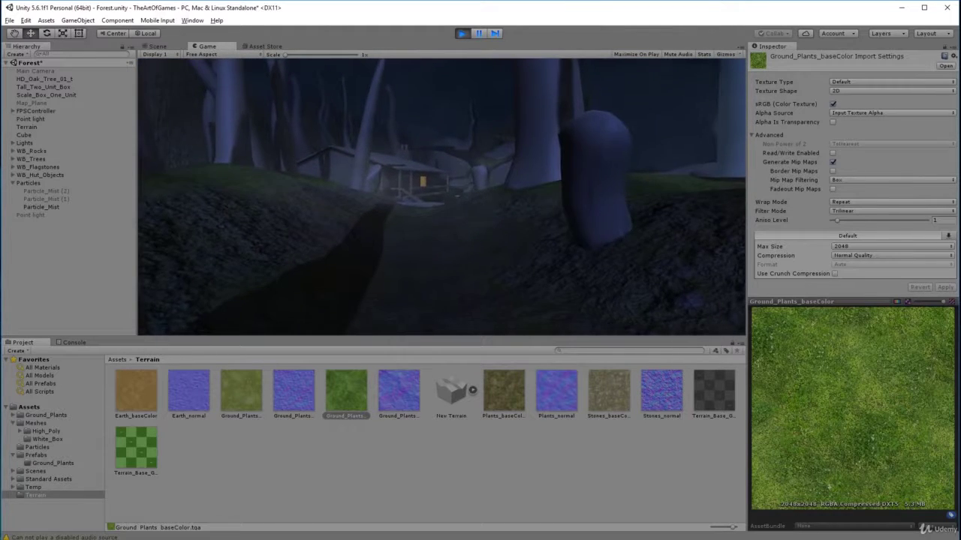
{"action": "key", "text": "w"}
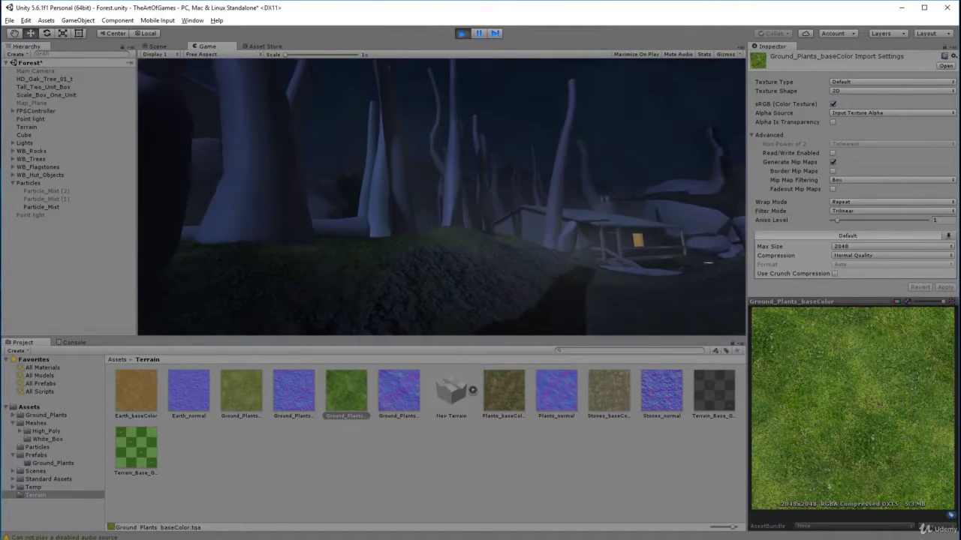
Return along the path past the hut's stairs and examine the ground texture lit by the posts
{"action": "key", "text": "w"}
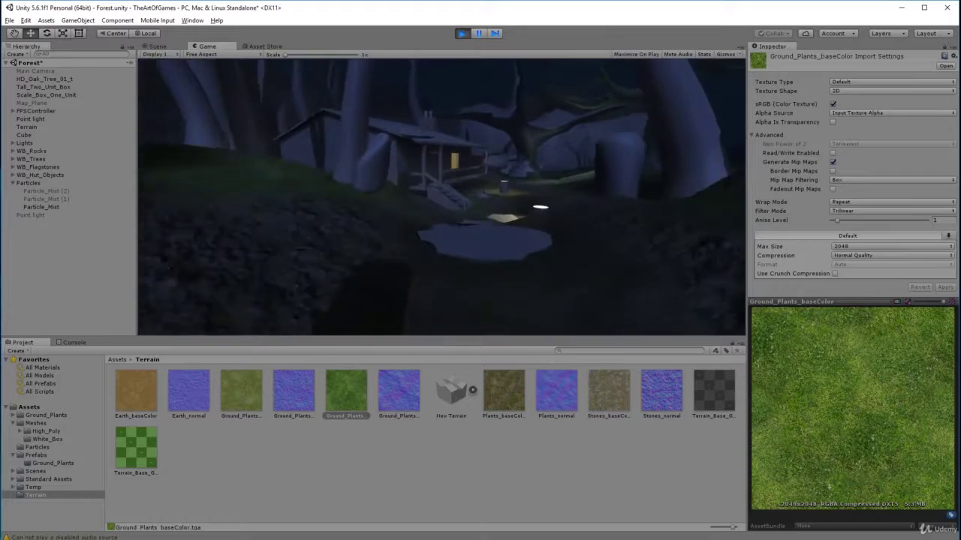
{"action": "key", "text": "w"}
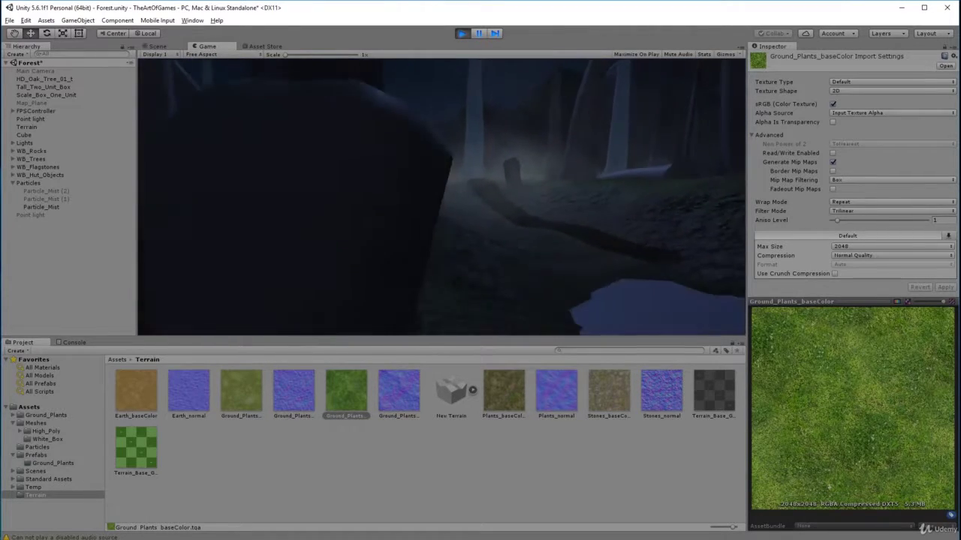
{"action": "key", "text": "w"}
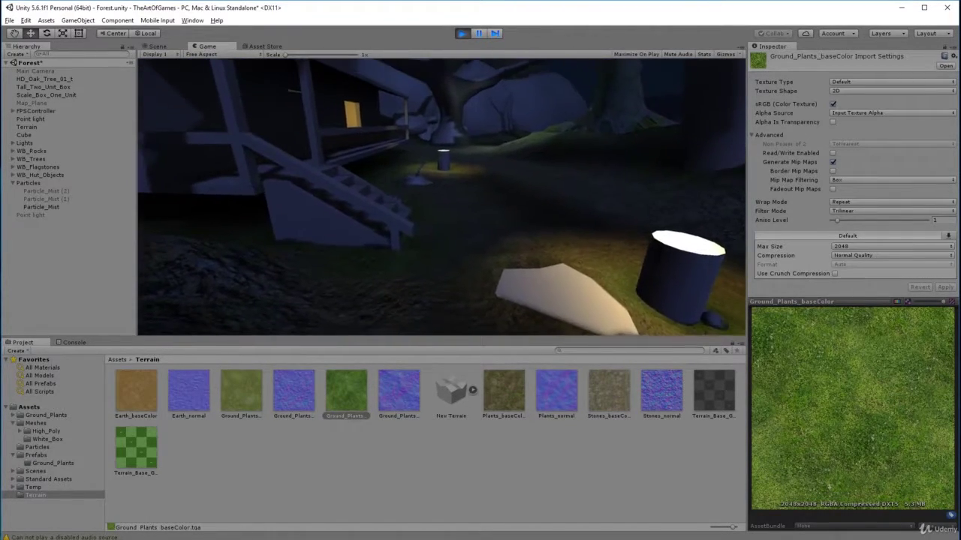
{"action": "key", "text": "w"}
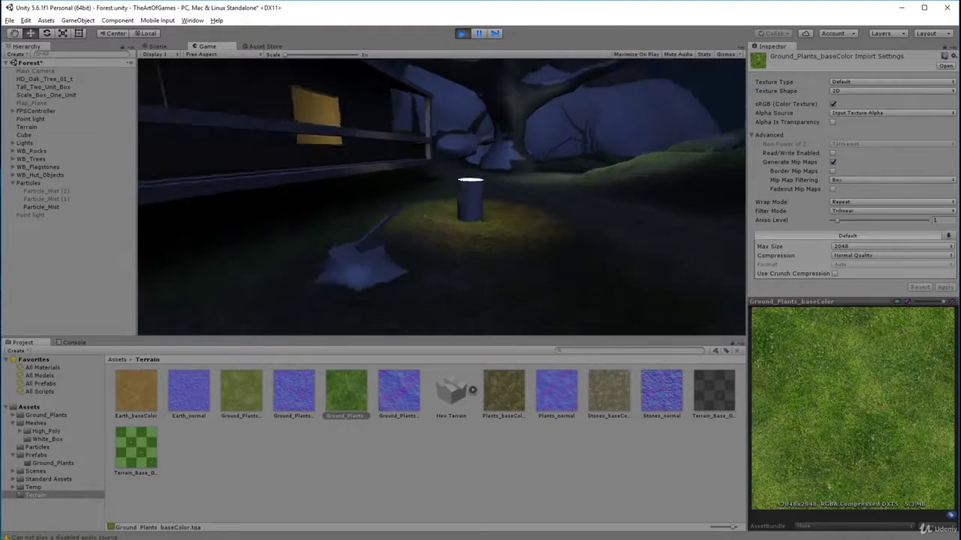
{"action": "key", "text": "w"}
{"action": "key", "text": "w"}
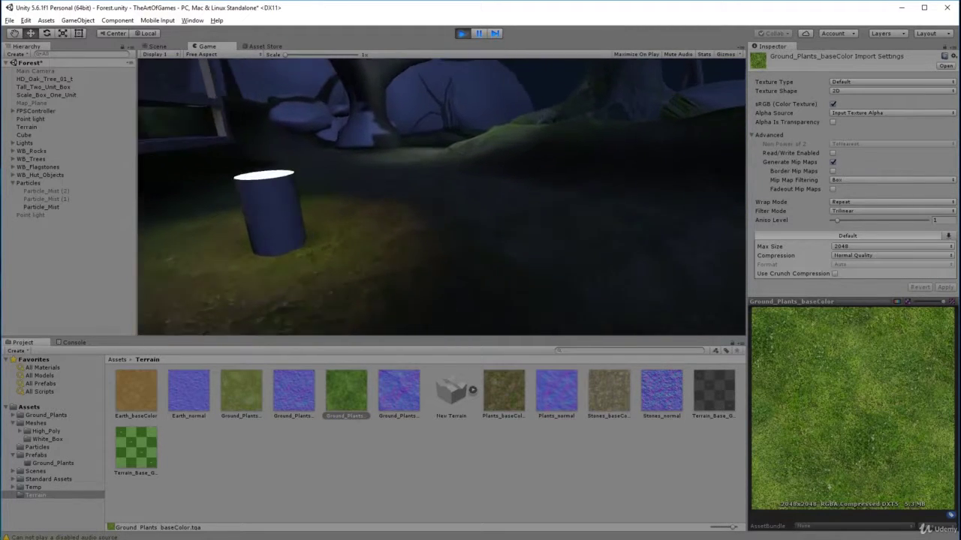
Walk around behind the hut to the lit mound beneath the tree and examine its ground textures up close
{"action": "key", "text": "w"}
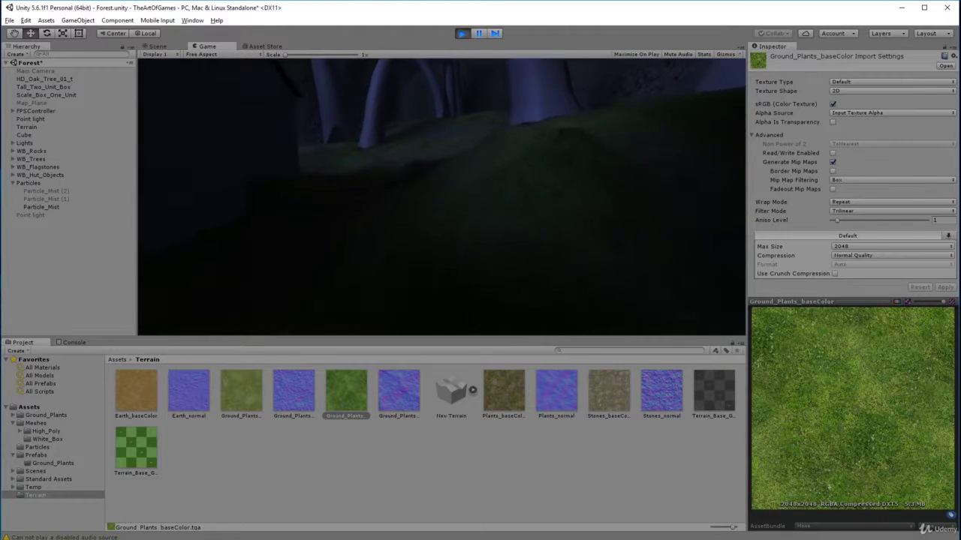
{"action": "key", "text": "w"}
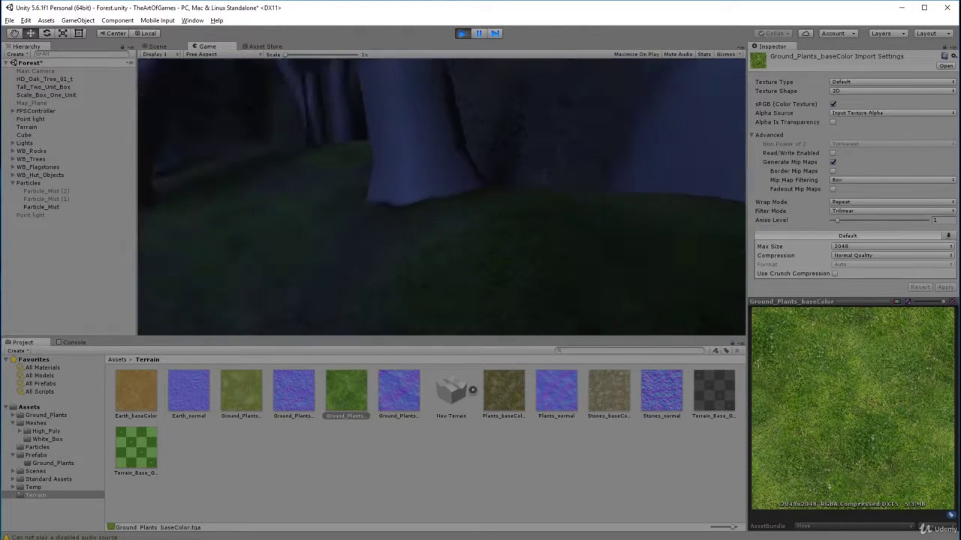
{"action": "key", "text": "w"}
{"action": "key", "text": "w"}
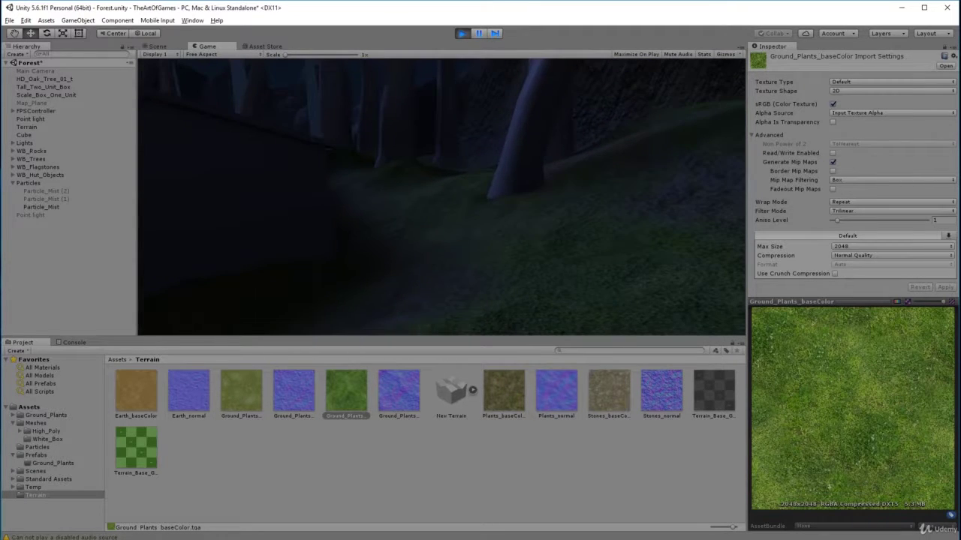
{"action": "key", "text": "w"}
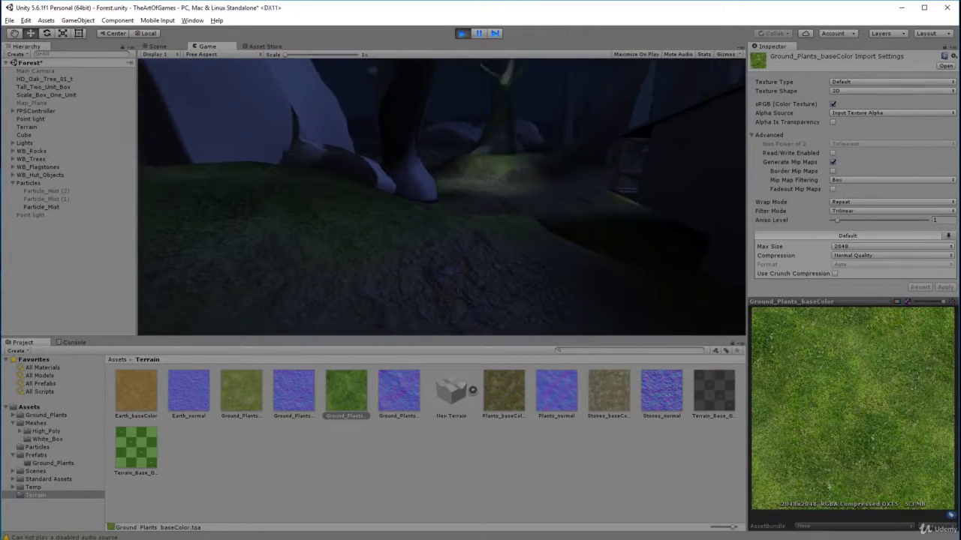
{"action": "key", "text": "w"}
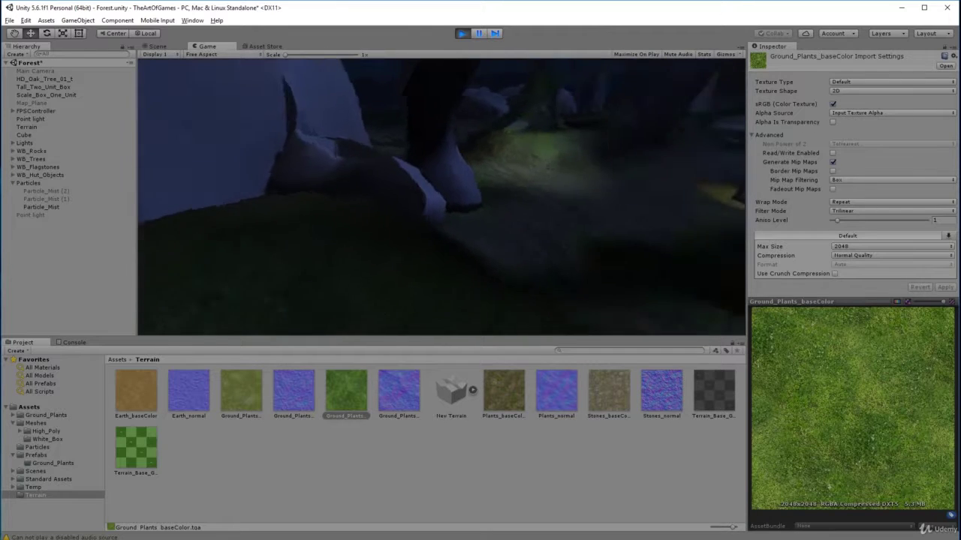
{"action": "key", "text": "w"}
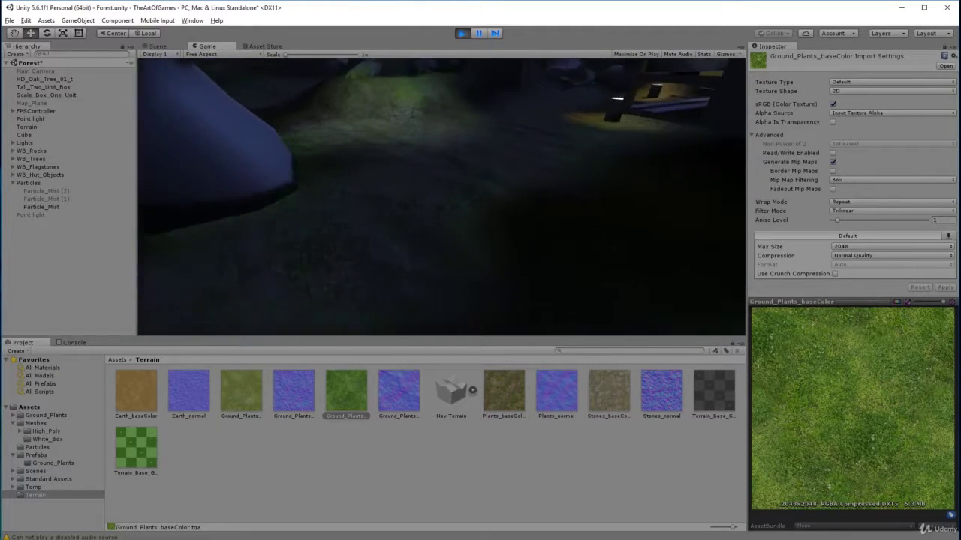
{"action": "key", "text": "w"}
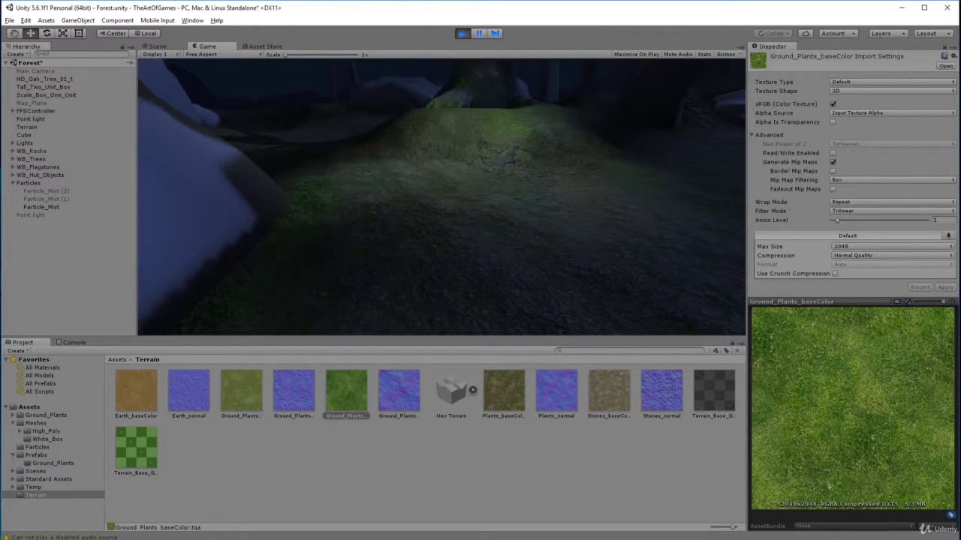
{"action": "key", "text": "w"}
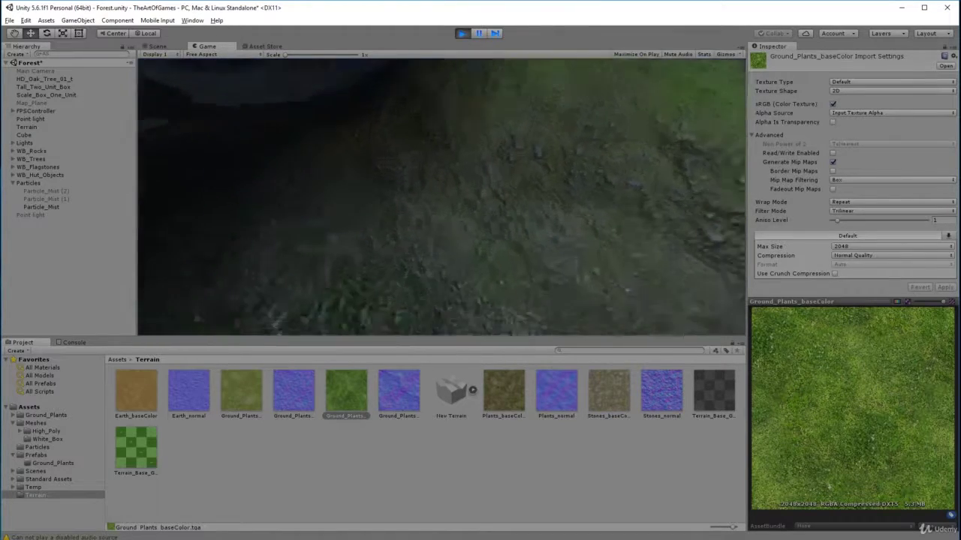
Back away from the lit mound, walk past the large boulders and examine the stony patches beside the dark path
{"action": "key", "text": "s"}
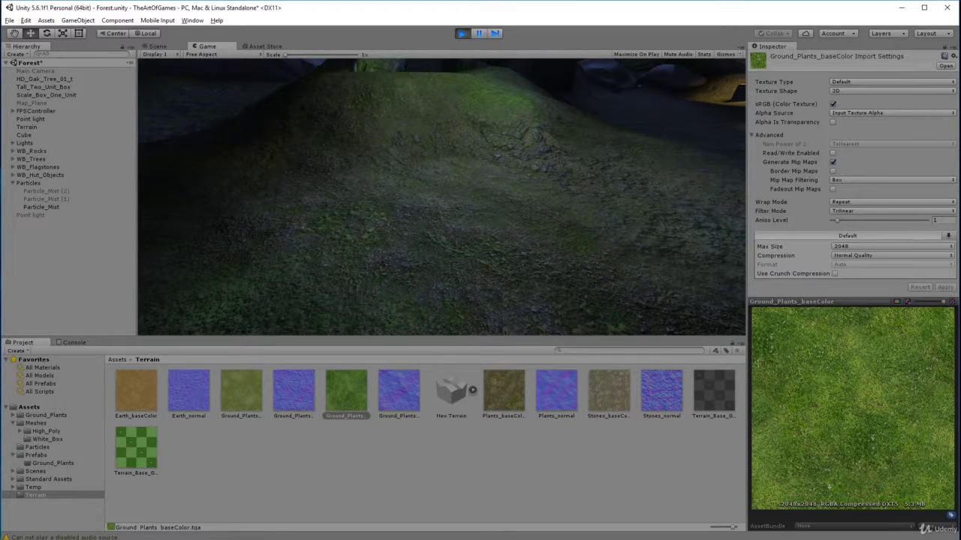
{"action": "key", "text": "w"}
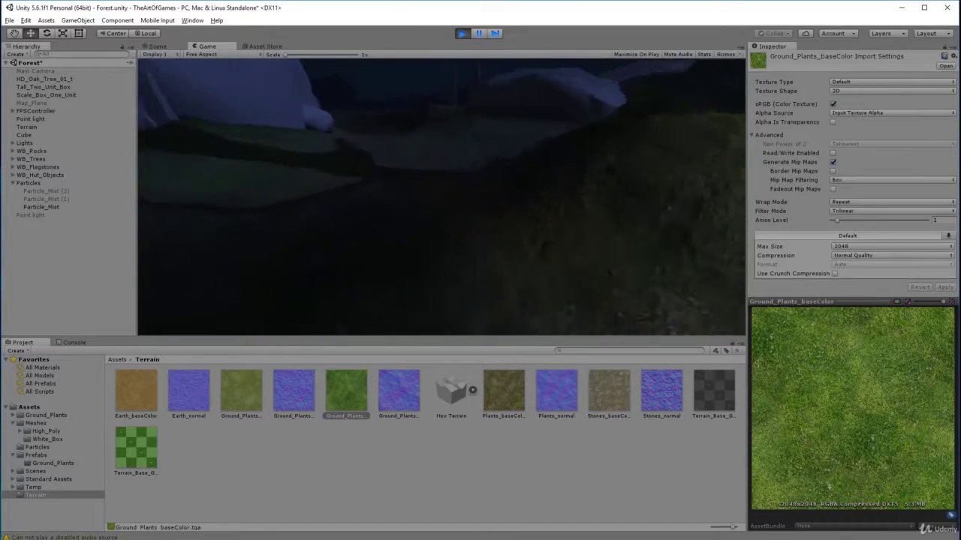
{"action": "key", "text": "w"}
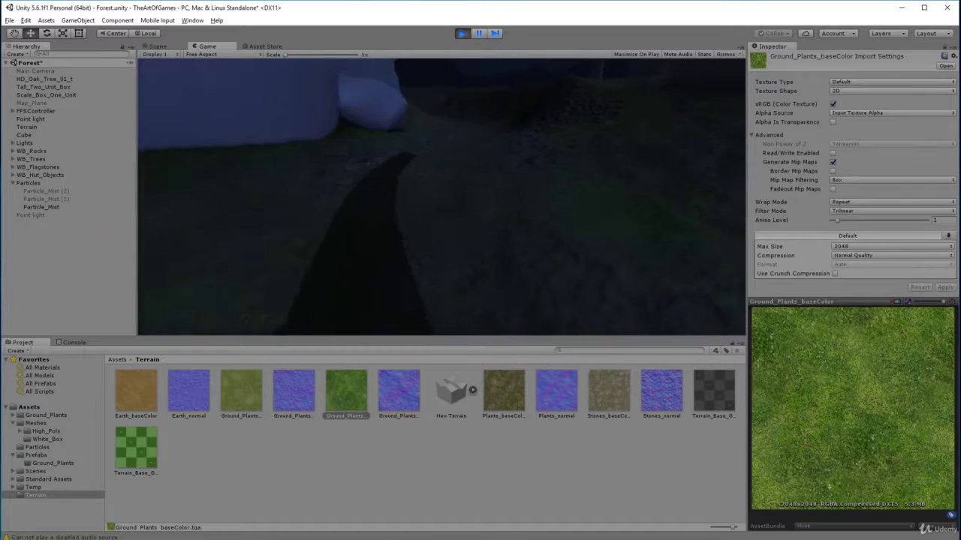
{"action": "key", "text": "w"}
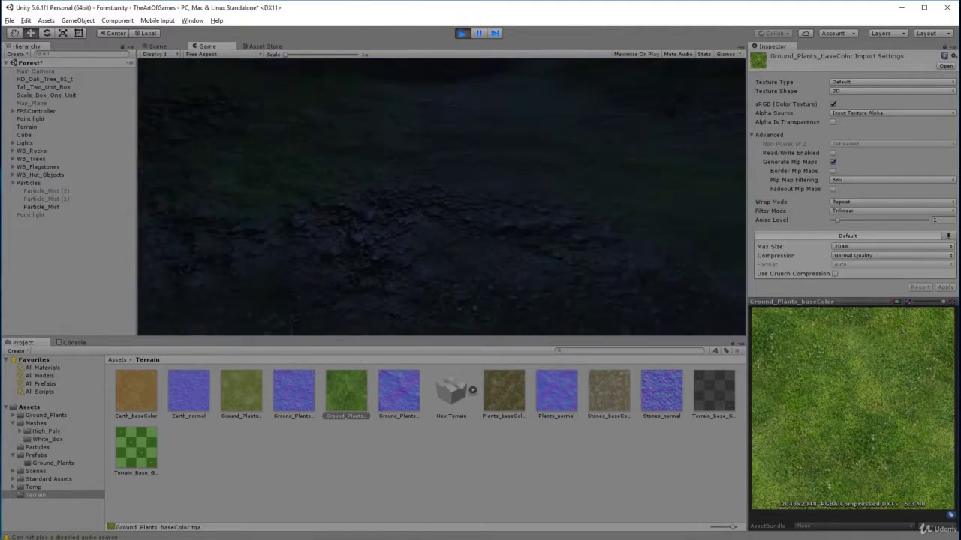
{"action": "key", "text": "s"}
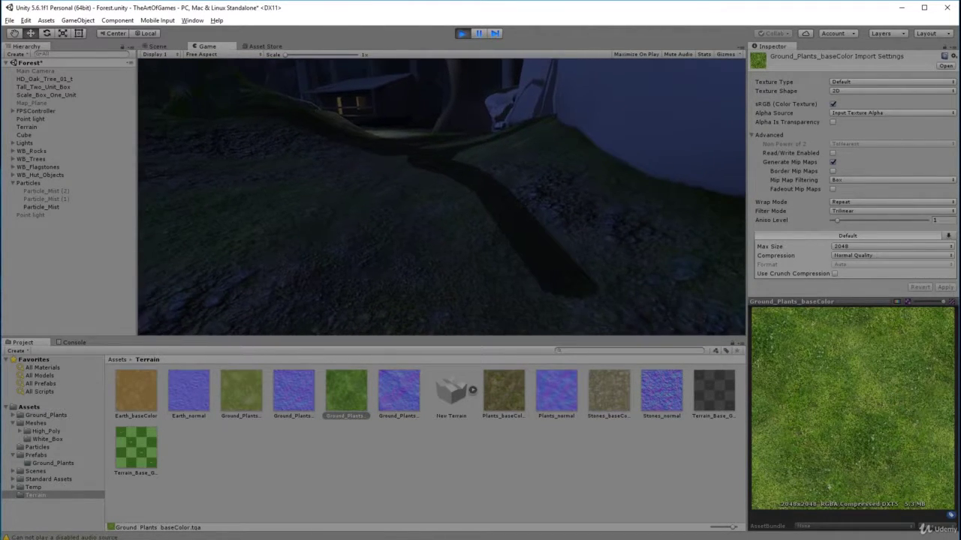
{"action": "key", "text": "w"}
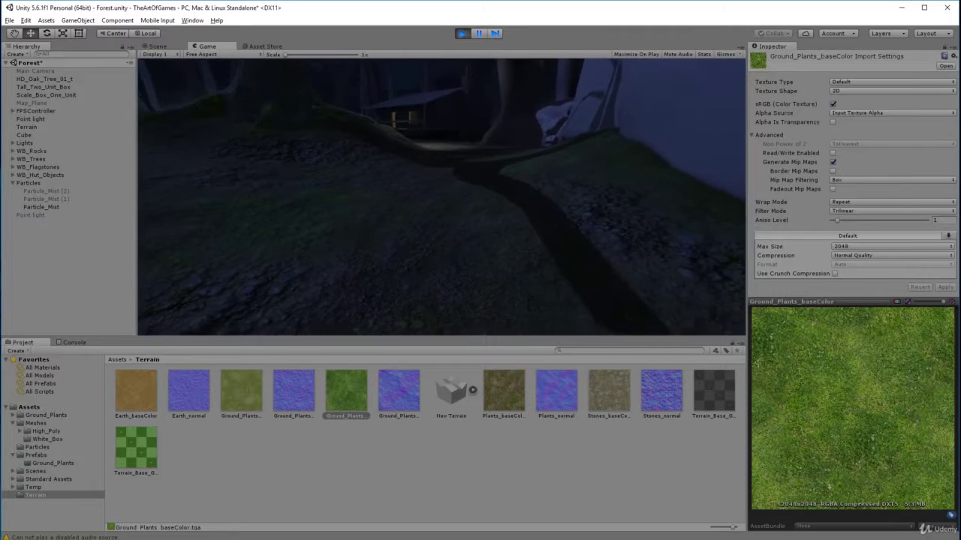
{"action": "key", "text": "w"}
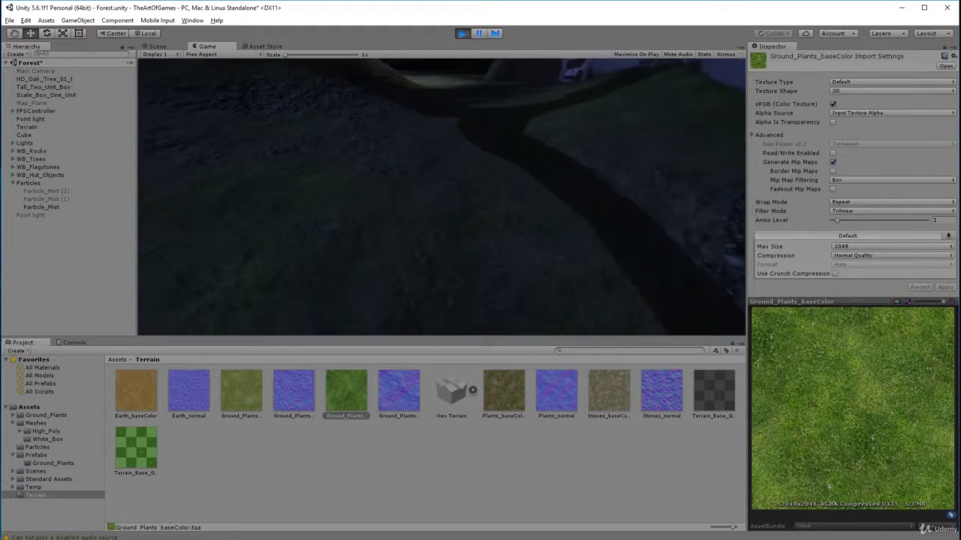
Roam the dark clearing facing the hut and examine how the stones texture blends into the surrounding grass and boulder edges
{"action": "key", "text": "w"}
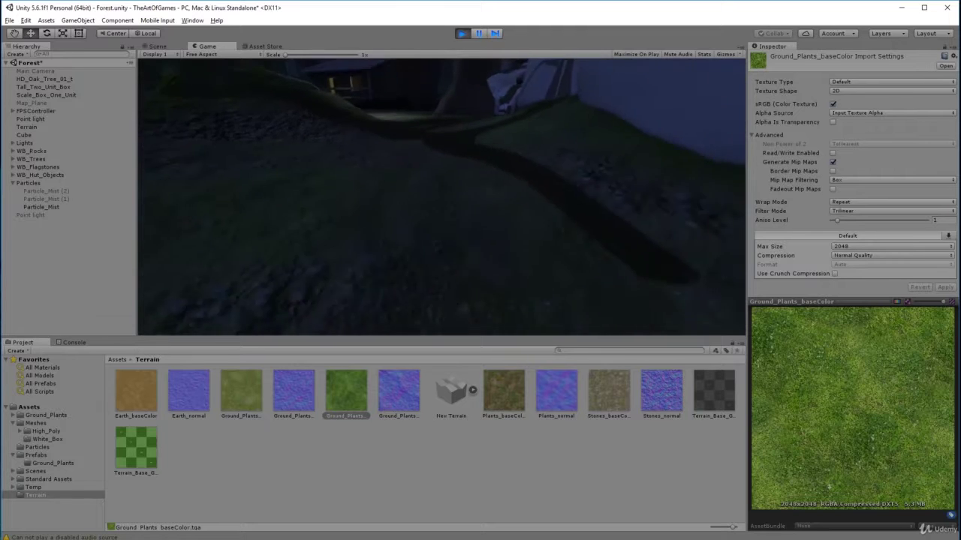
{"action": "key", "text": "w"}
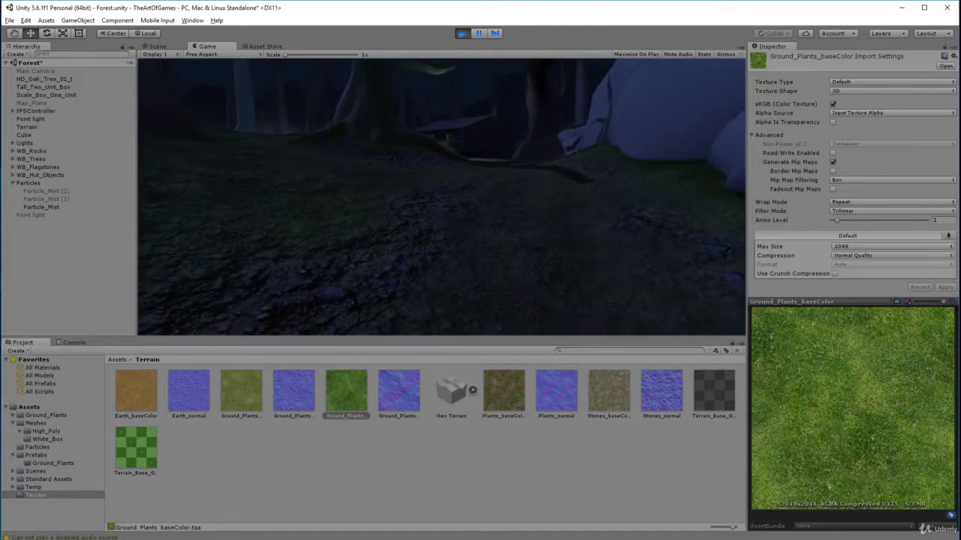
{"action": "key", "text": "w"}
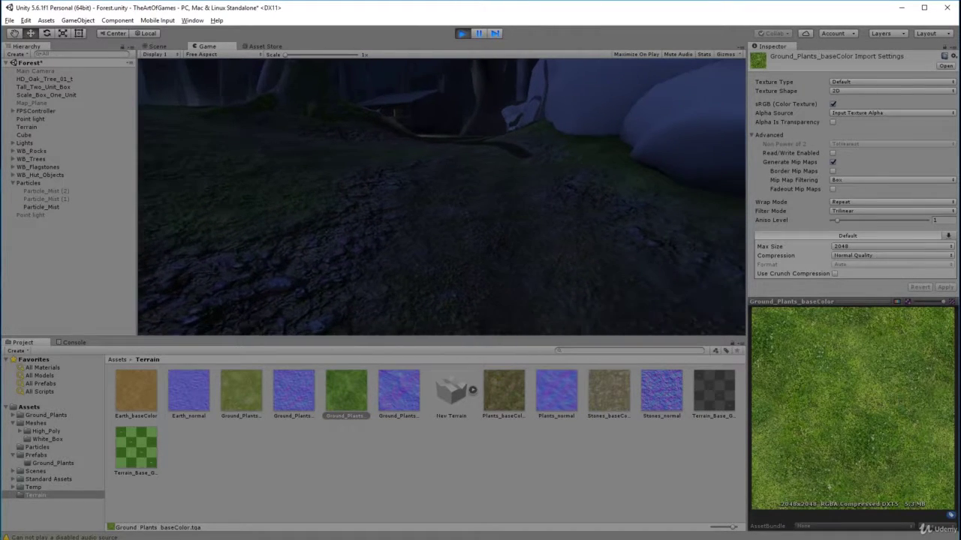
{"action": "key", "text": "w"}
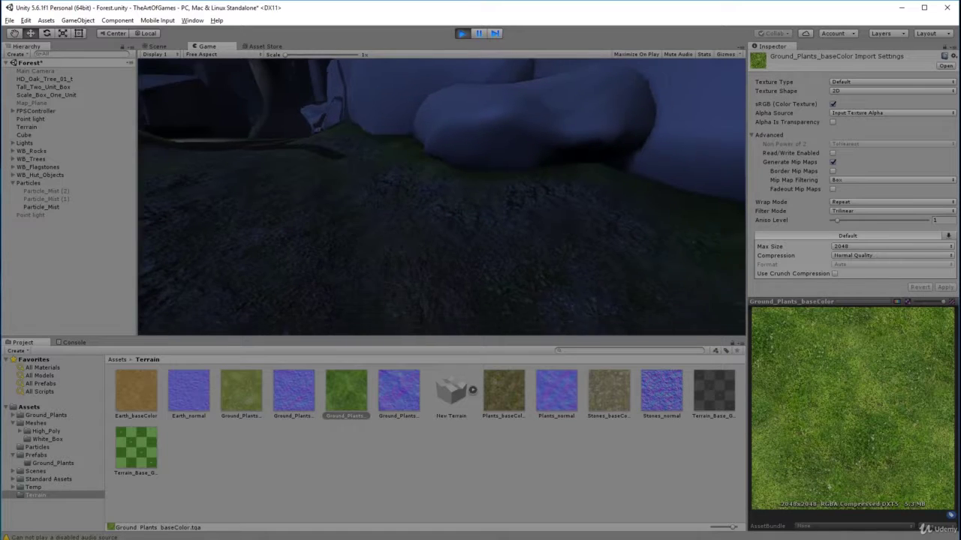
{"action": "key", "text": "w"}
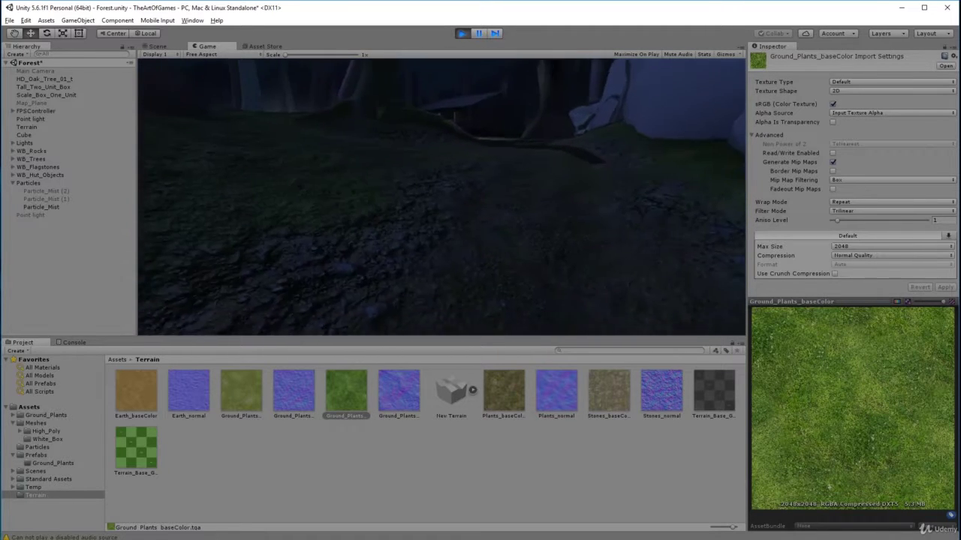
{"action": "key", "text": "w"}
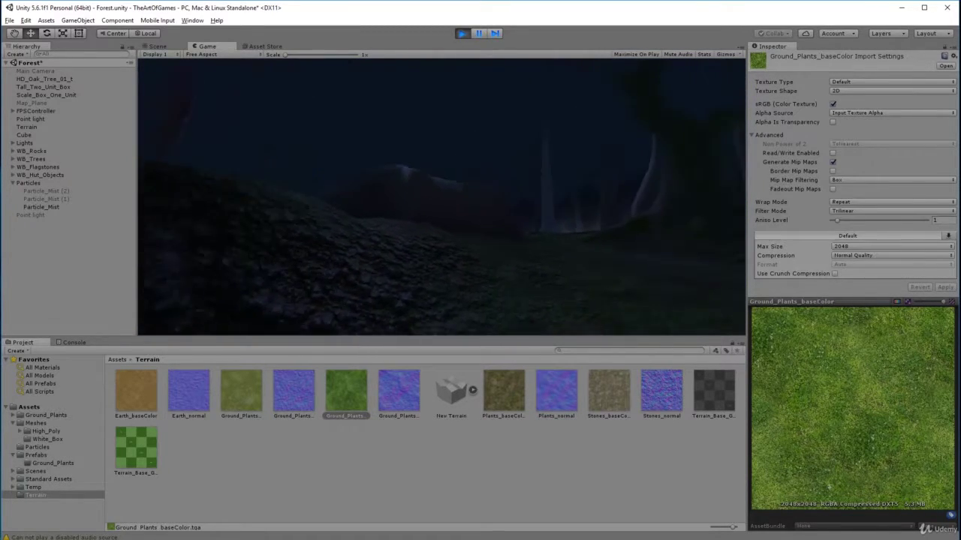
{"action": "key", "text": "w"}
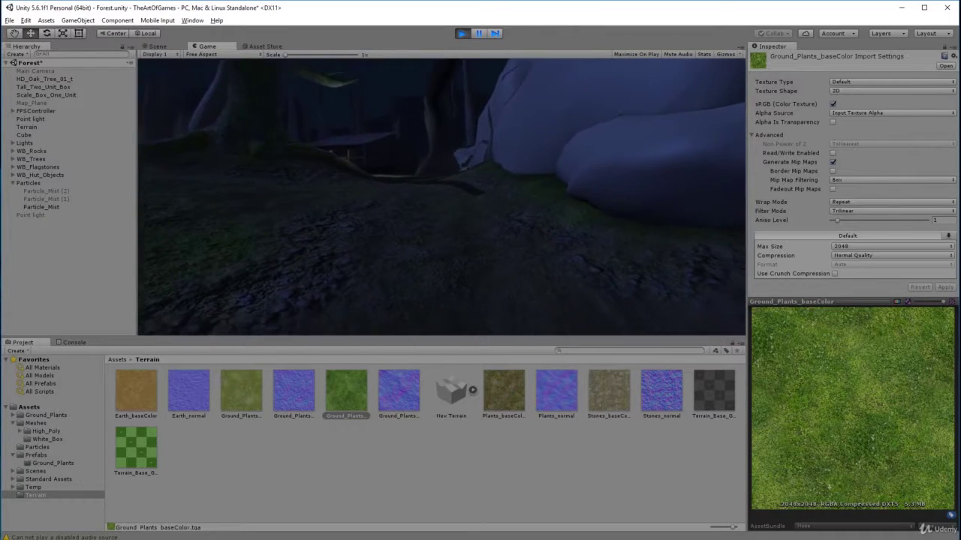
{"action": "key", "text": "w"}
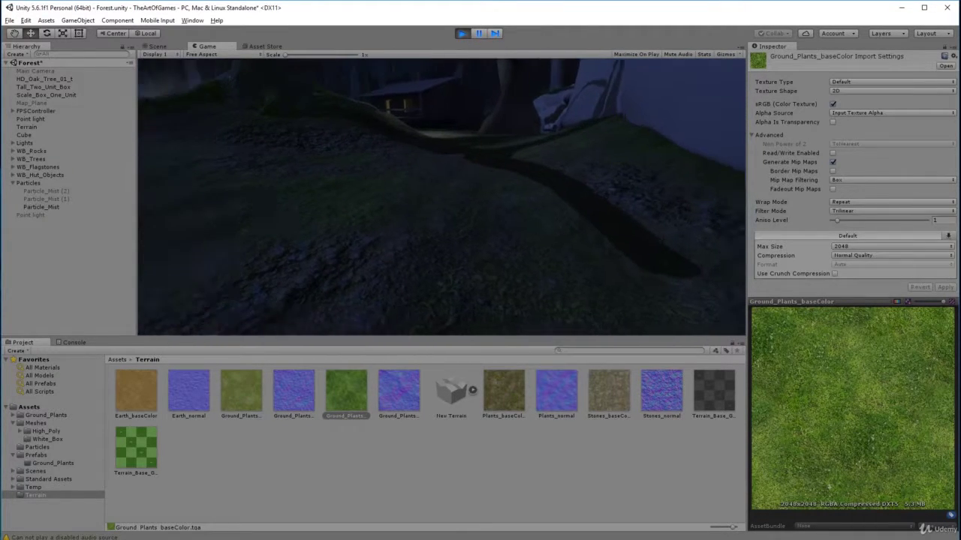
{"action": "key", "text": "w"}
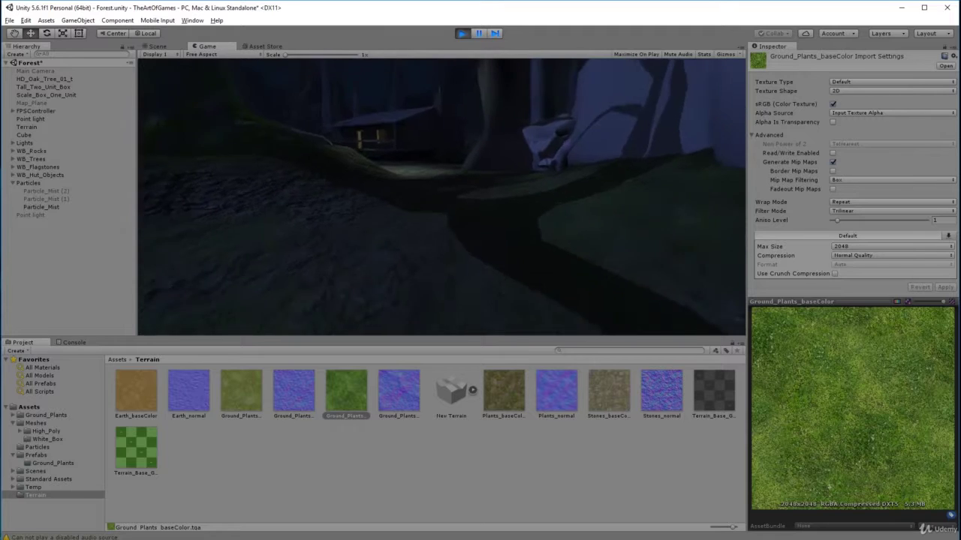
{"action": "key", "text": "s"}
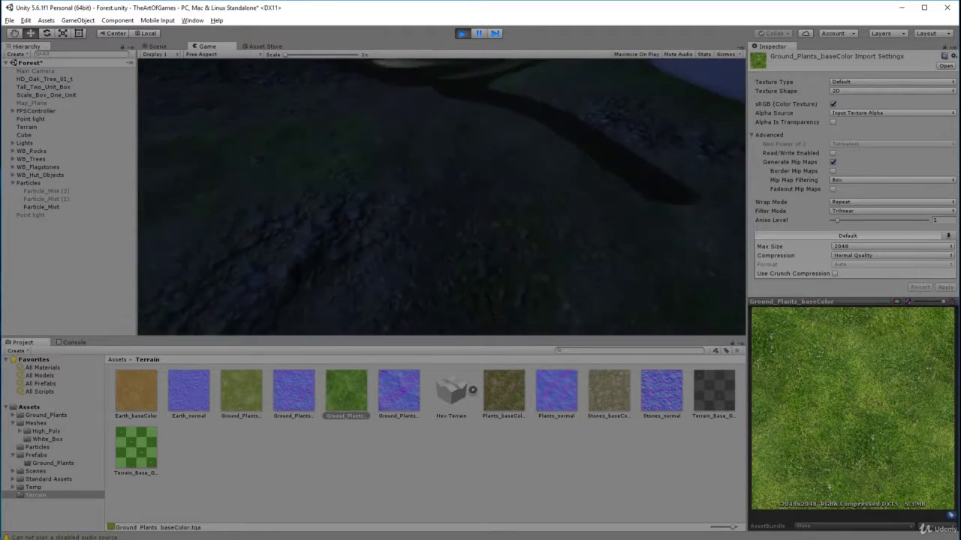
Walk down the dark path towards the hut and examine the blended ground textures on the lit grassy mound
{"action": "key", "text": "w"}
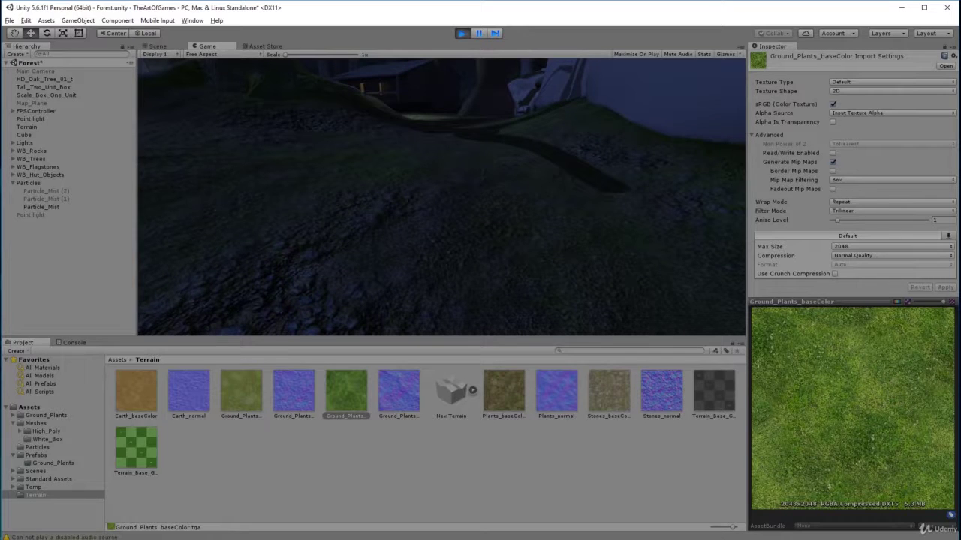
{"action": "key", "text": "w"}
{"action": "key", "text": "w"}
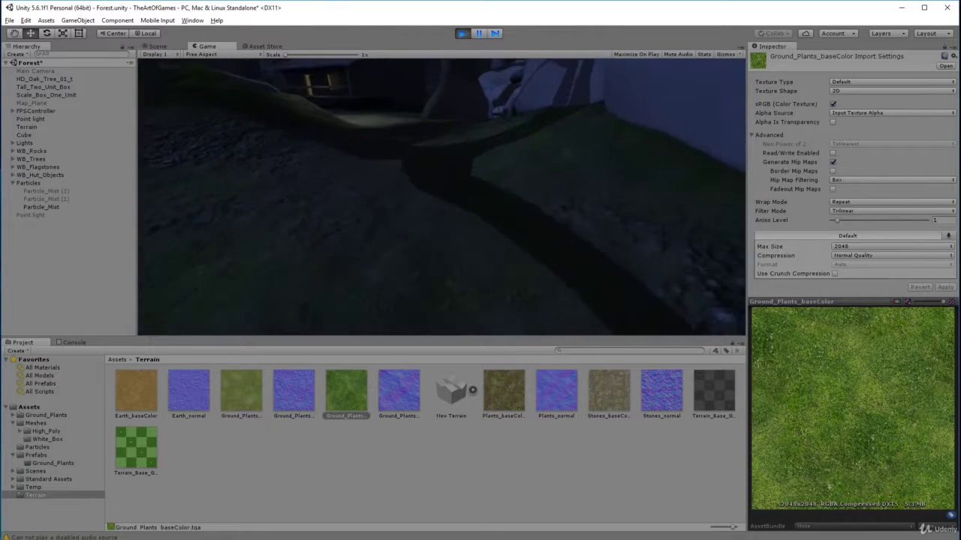
{"action": "key", "text": "w"}
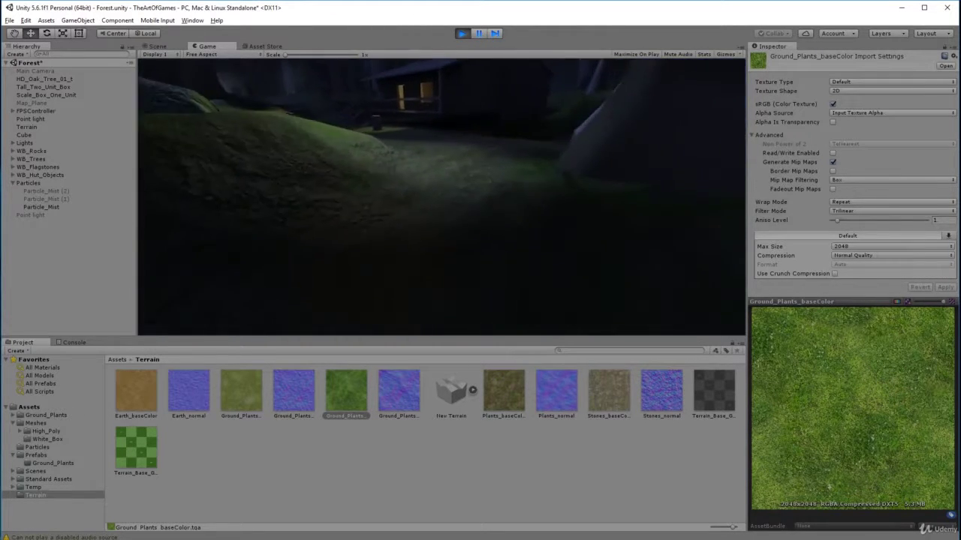
{"action": "key", "text": "w"}
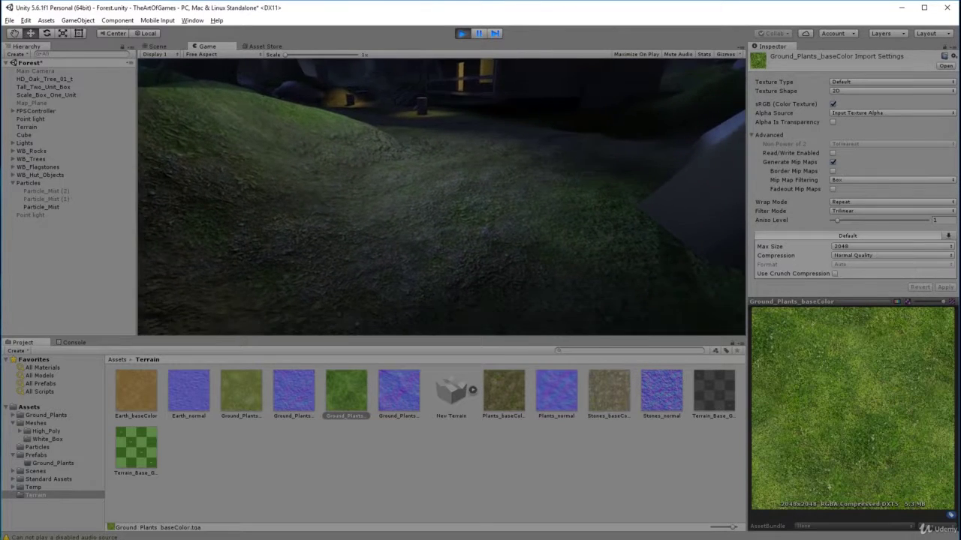
{"action": "key", "text": "w"}
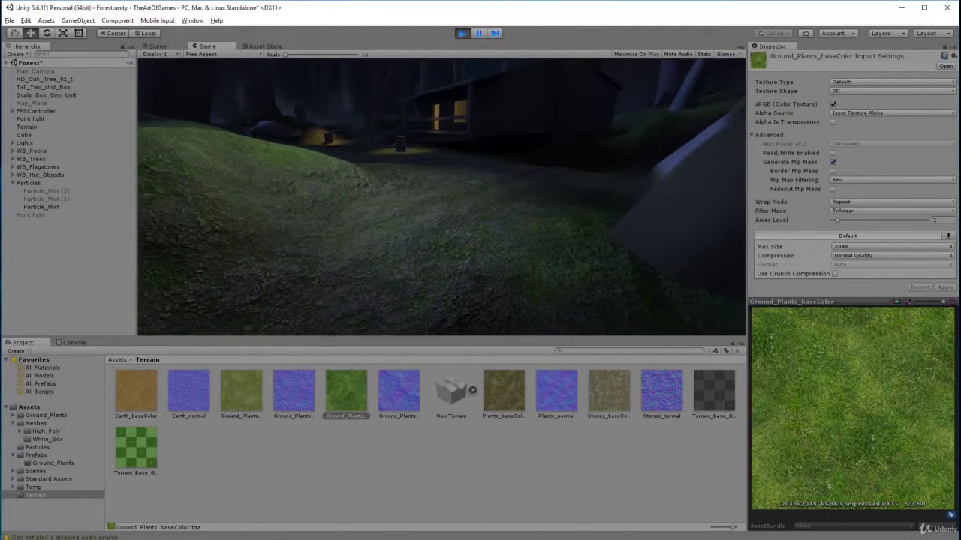
{"action": "key", "text": "w"}
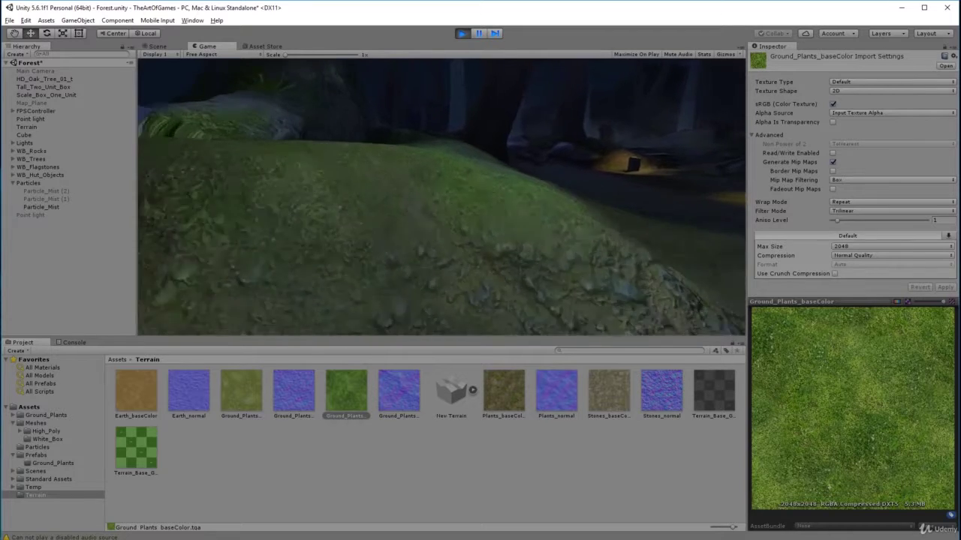
Walk past the glowing posts in front of the hut and examine the ground near its stairs
{"action": "key", "text": "w"}
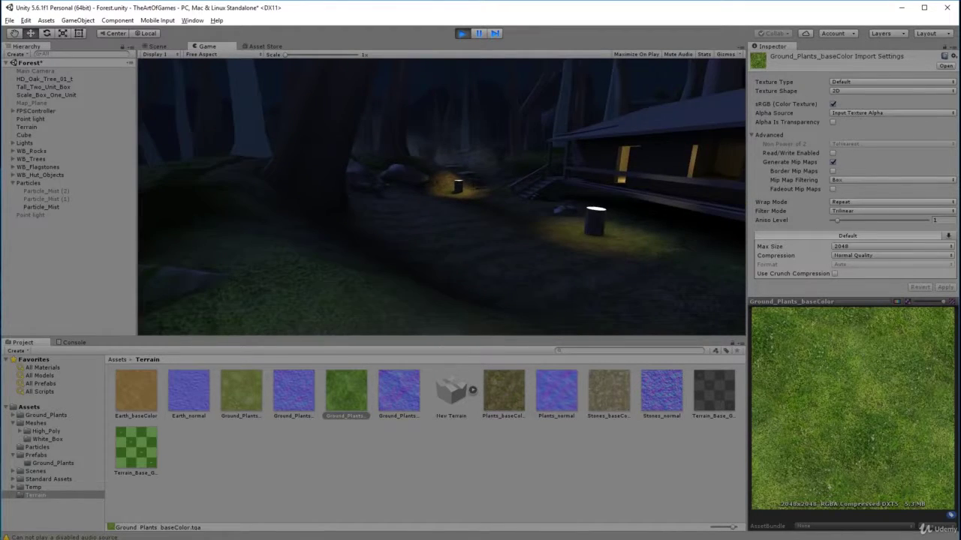
{"action": "key", "text": "s"}
{"action": "key", "text": "w"}
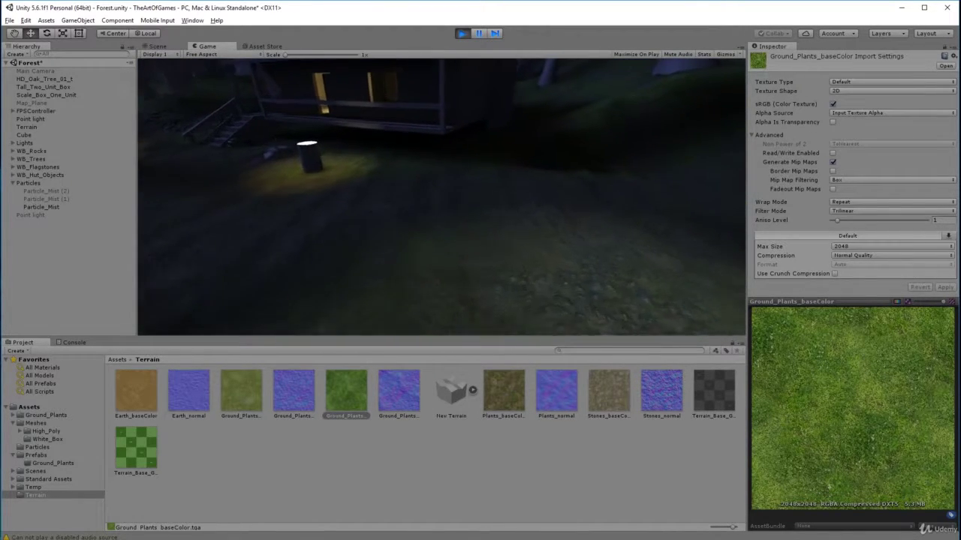
{"action": "key", "text": "d"}
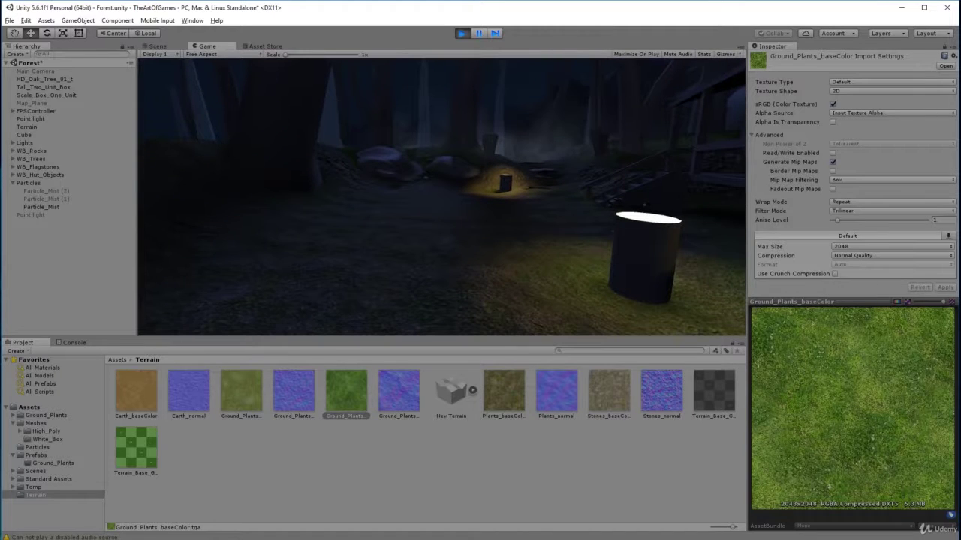
{"action": "key", "text": "w"}
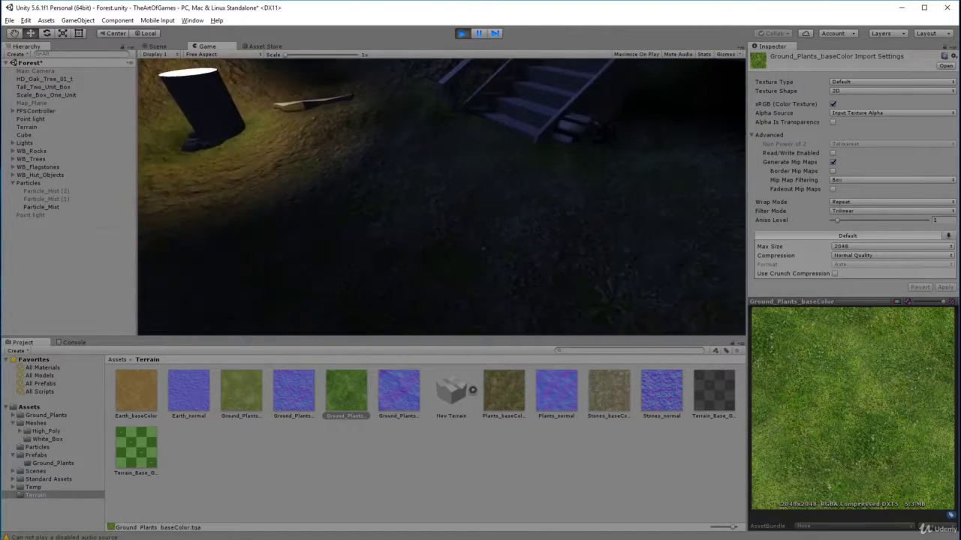
{"action": "key", "text": "w"}
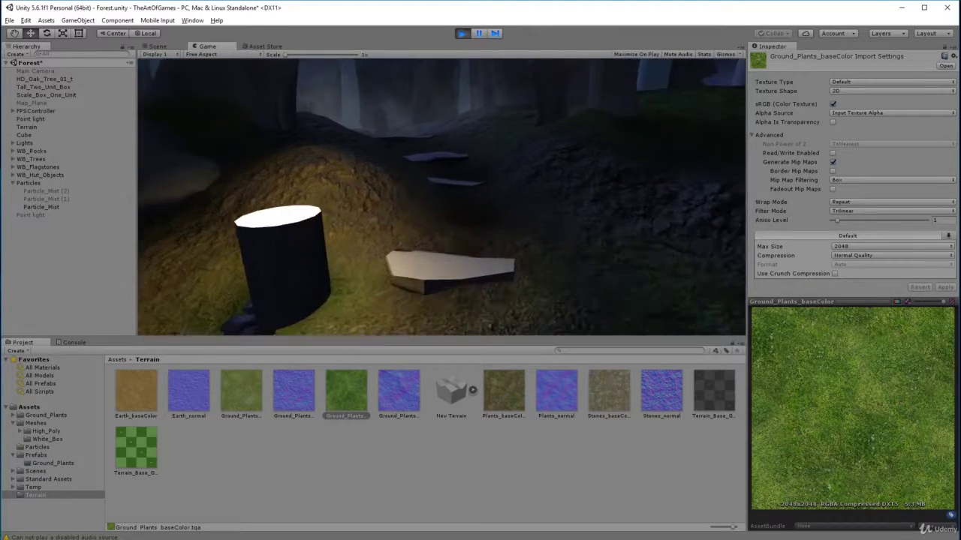
Follow the flagstones up into the misty hollow and examine the stony banks on both sides of the path
{"action": "key", "text": "w"}
{"action": "key", "text": "w"}
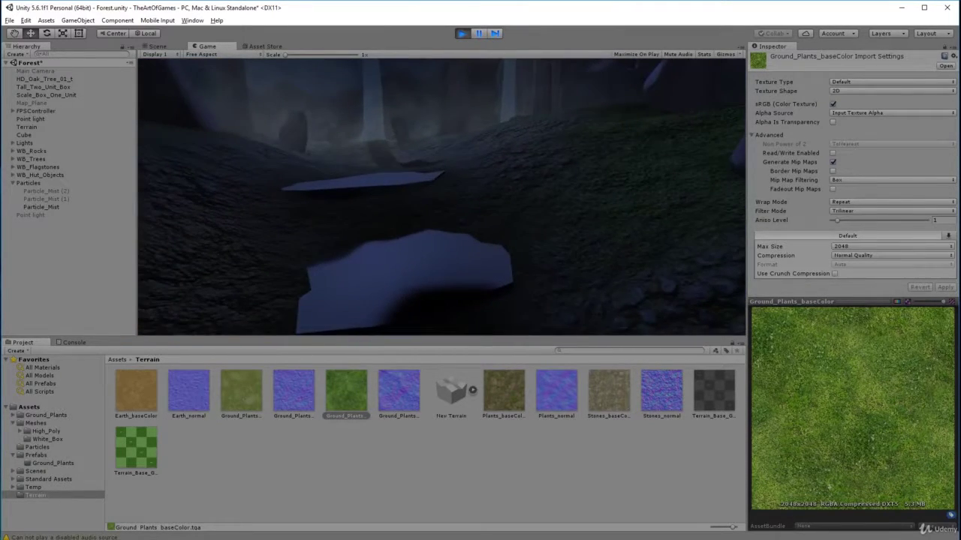
{"action": "key", "text": "s"}
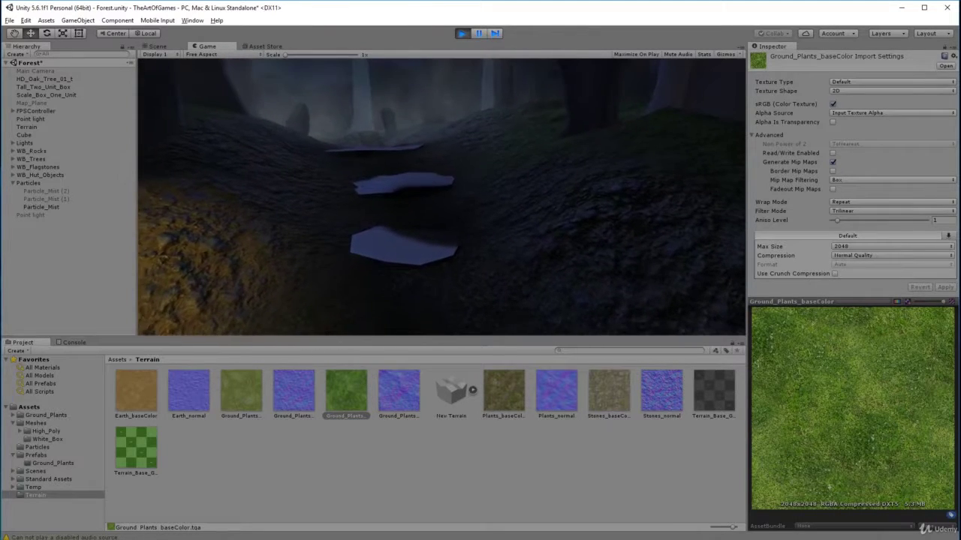
{"action": "key", "text": "w"}
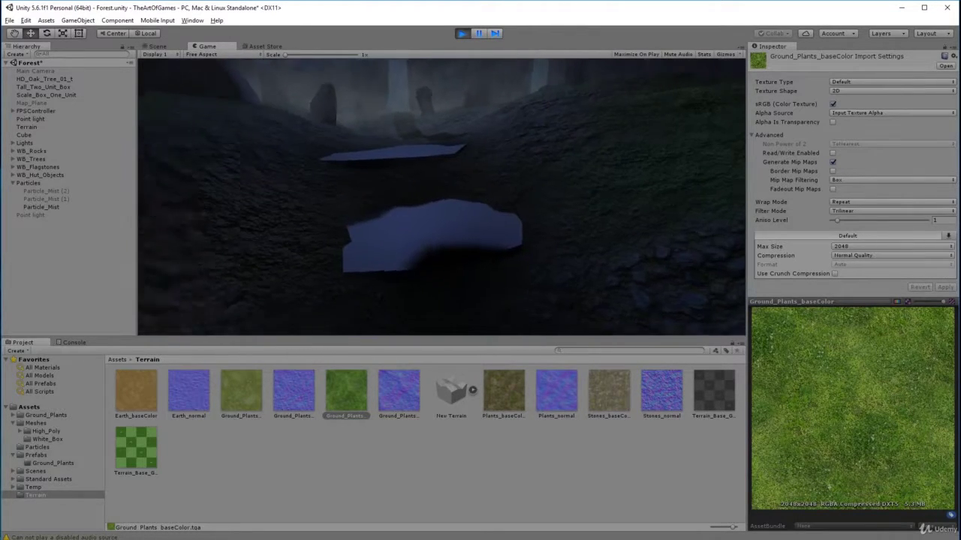
{"action": "key", "text": "w"}
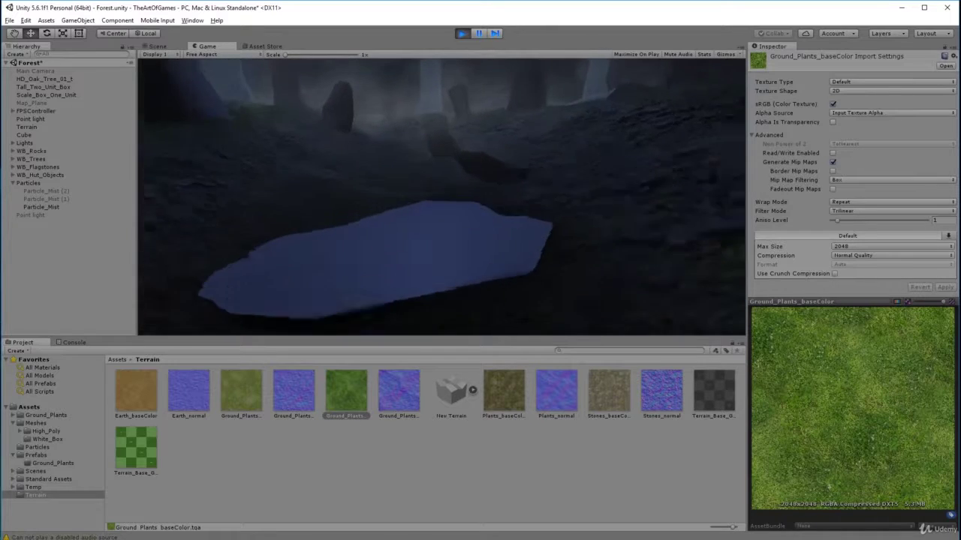
{"action": "key", "text": "w"}
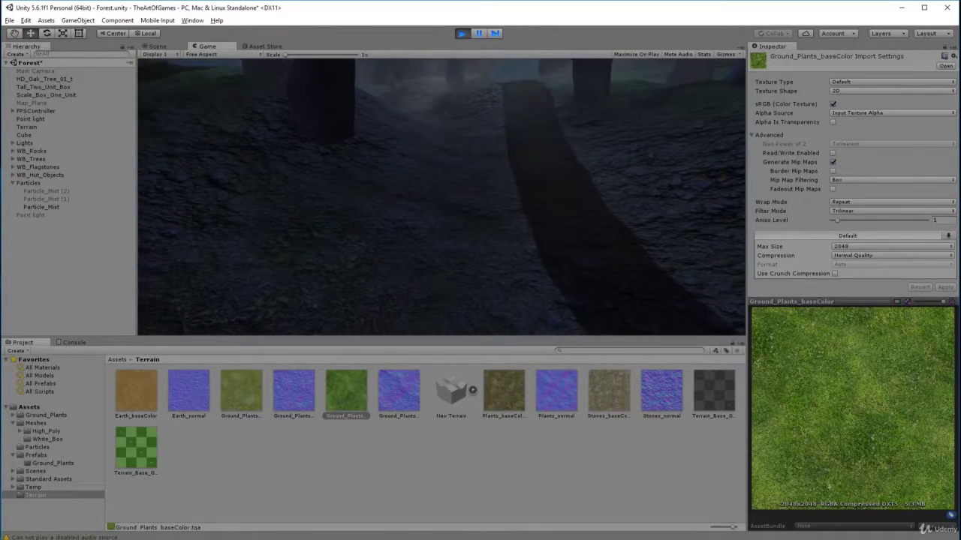
{"action": "key", "text": "w"}
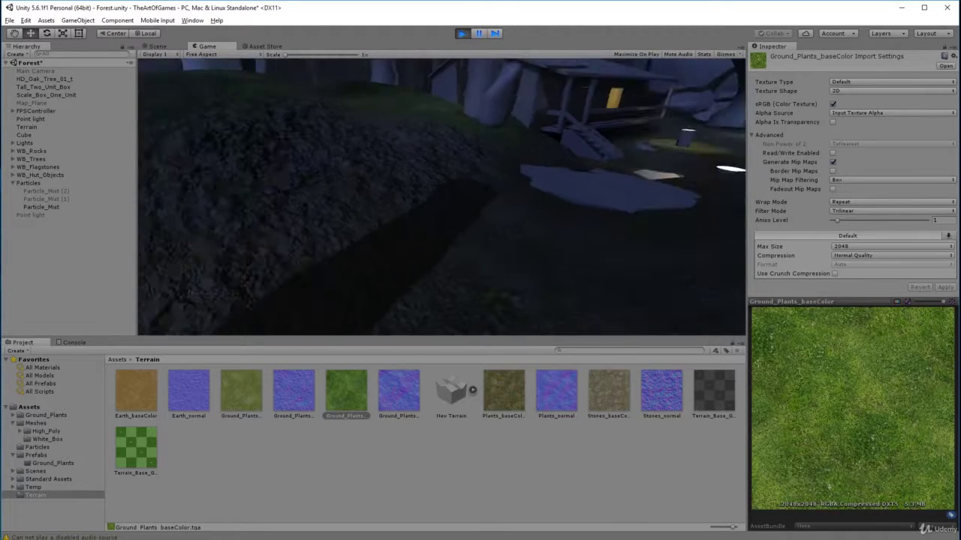
{"action": "key", "text": "w"}
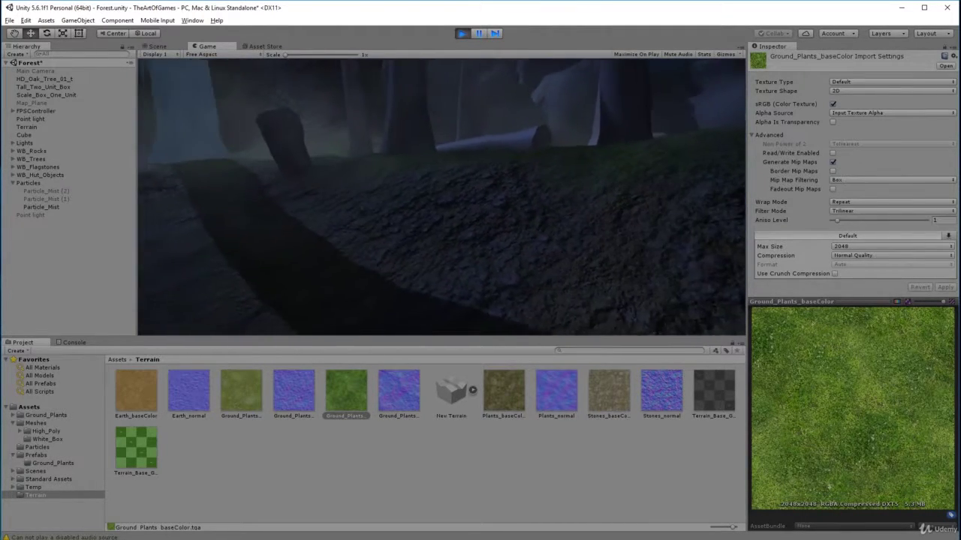
Walk out of the misty hollow back to the hut and examine the ground along the dark path
{"action": "key", "text": "w"}
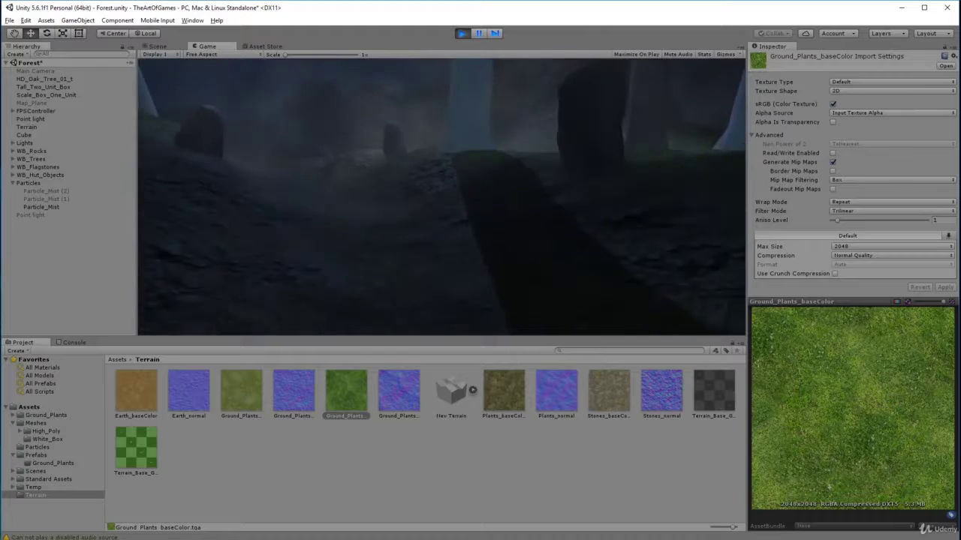
{"action": "key", "text": "w"}
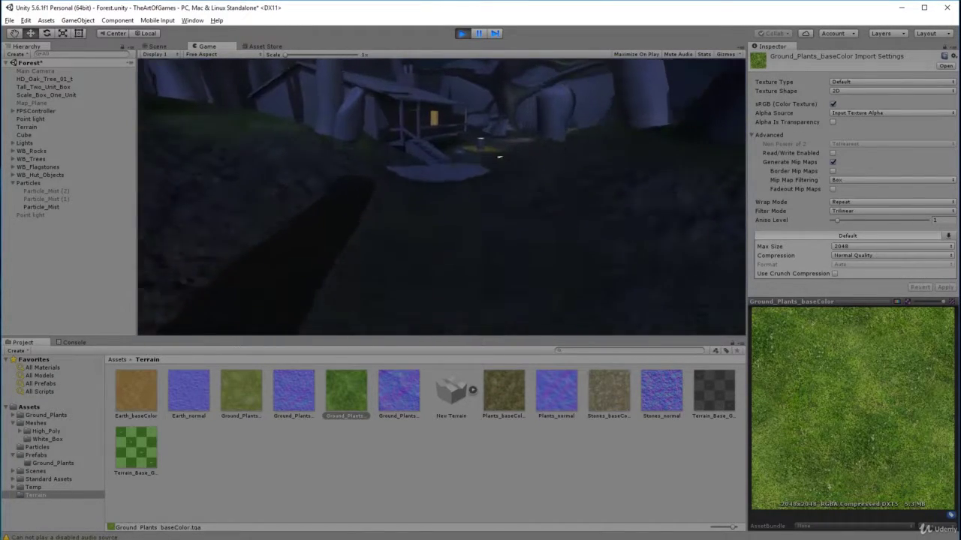
{"action": "key", "text": "w"}
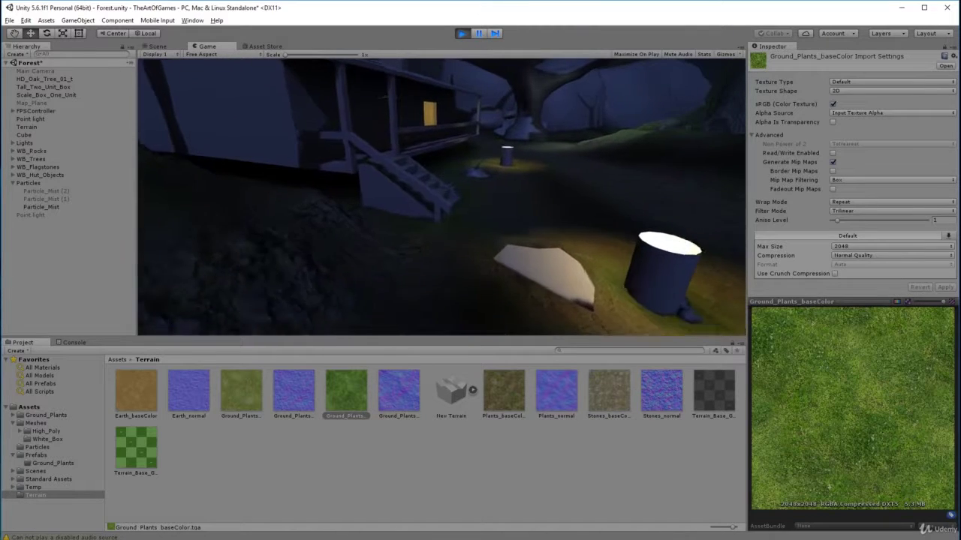
Circle the stony mound beside the hut's stairs and examine up close how its stones blend into the grass and earth
{"action": "key", "text": "w"}
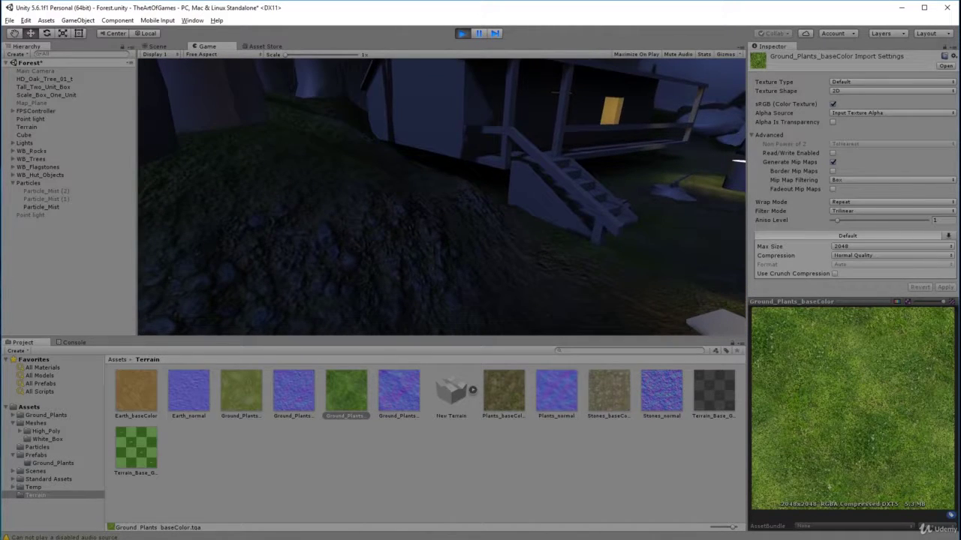
{"action": "key", "text": "w"}
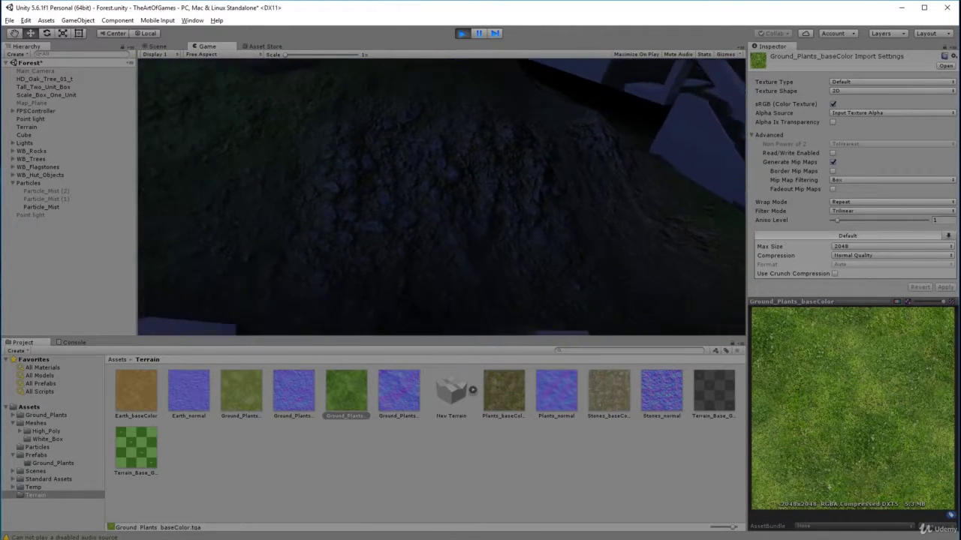
{"action": "key", "text": "w"}
{"action": "key", "text": "w"}
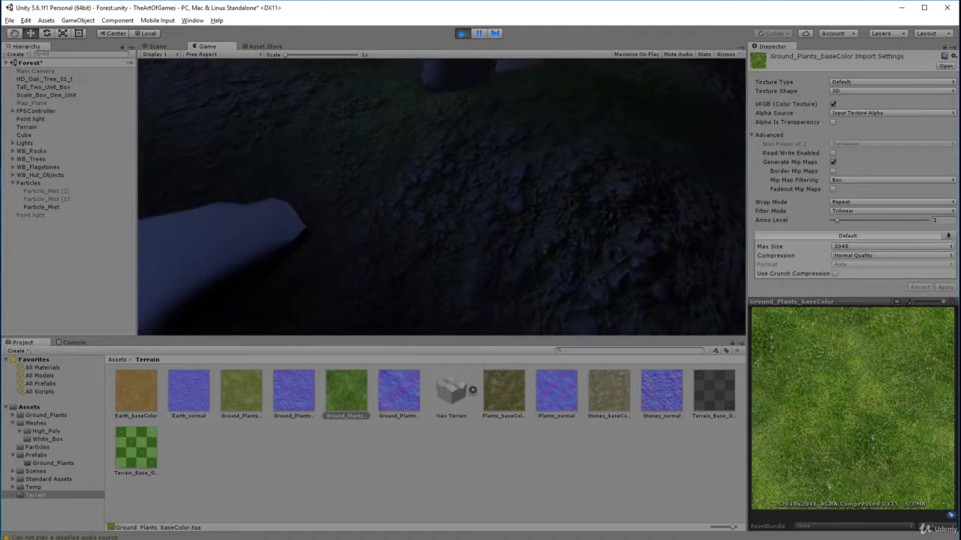
{"action": "key", "text": "w"}
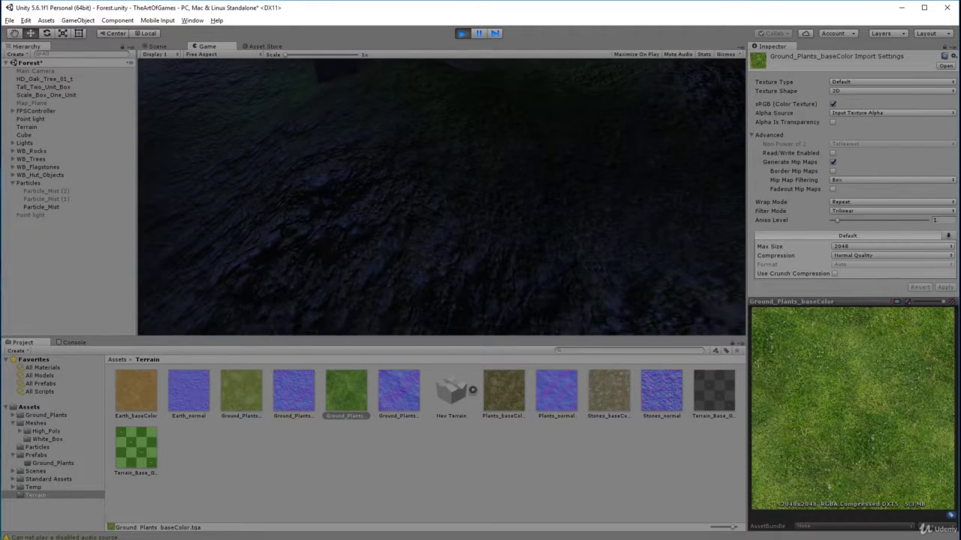
{"action": "key", "text": "w"}
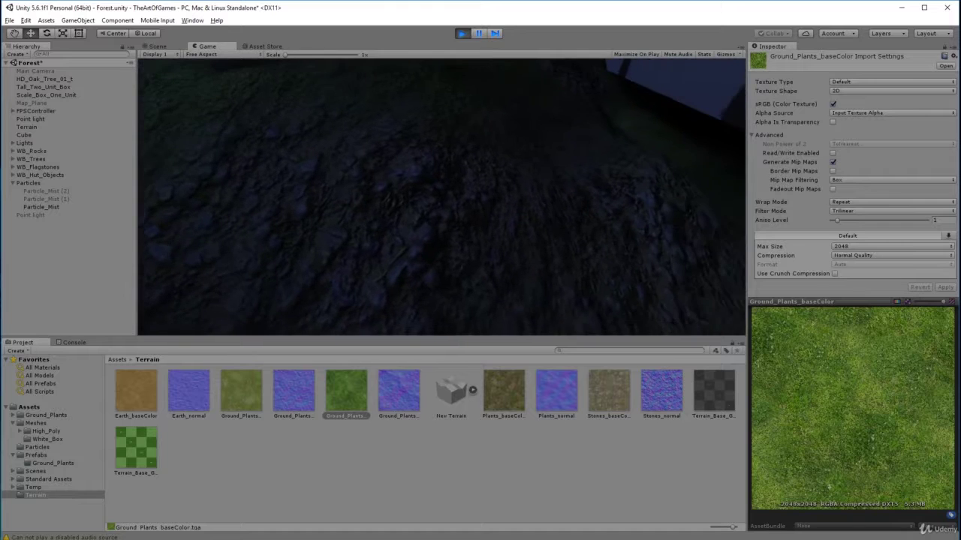
{"action": "key", "text": "w"}
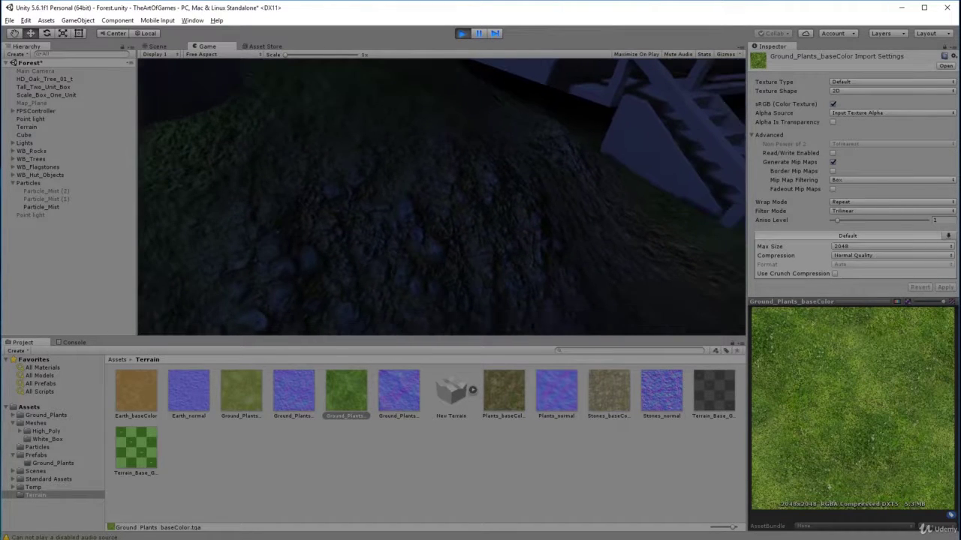
{"action": "key", "text": "w"}
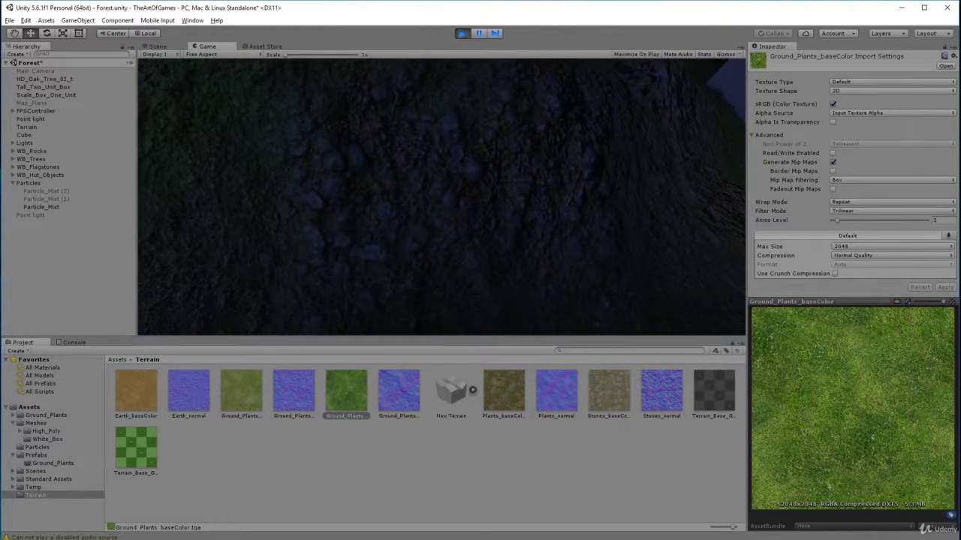
{"action": "key", "text": "w"}
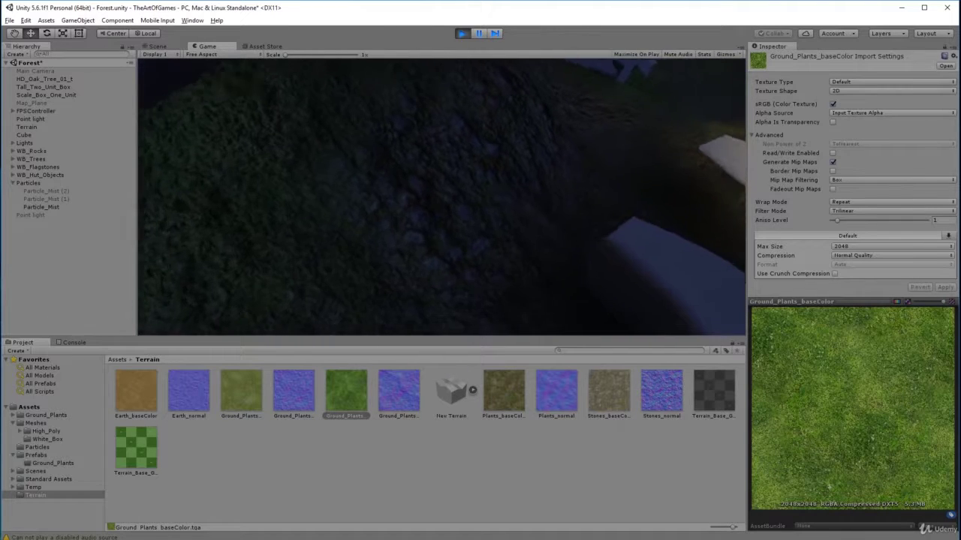
{"action": "key", "text": "w"}
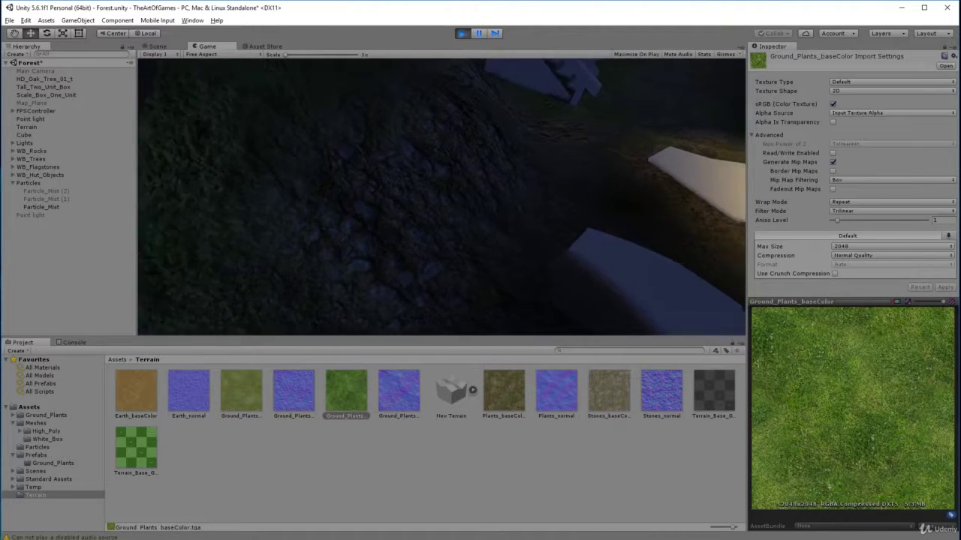
{"action": "key", "text": "d"}
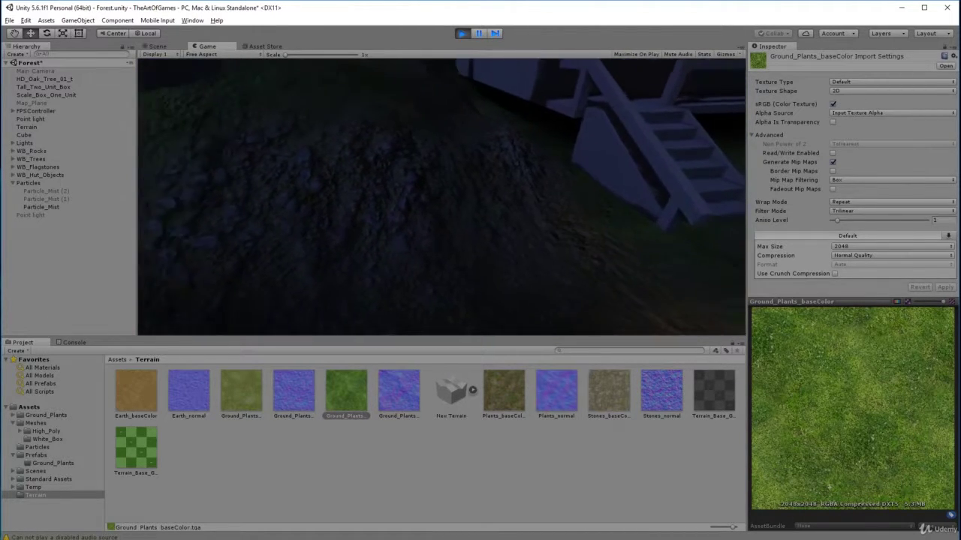
Walk past the hut's stairs and glowing post to the far clearing and examine the grassy slope and stony patches there
{"action": "key", "text": "w"}
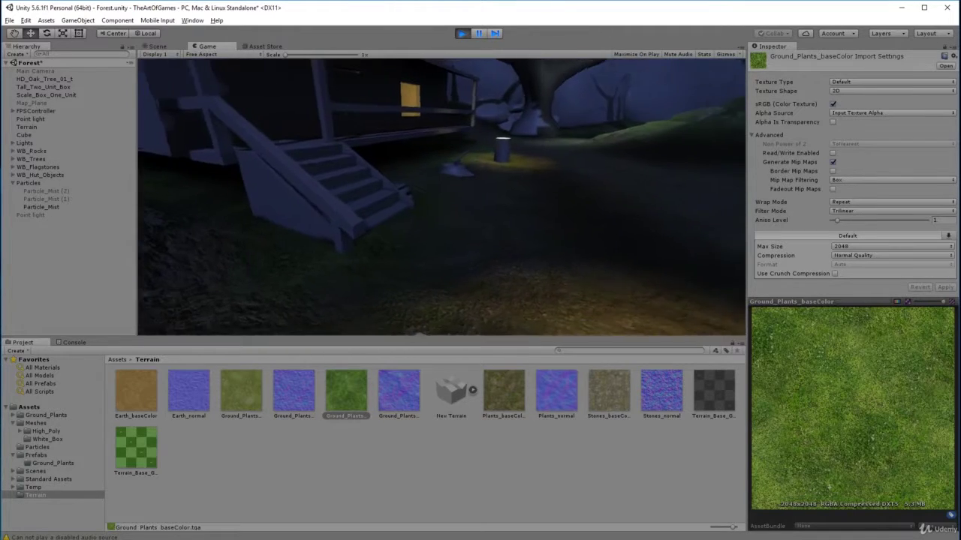
{"action": "key", "text": "w"}
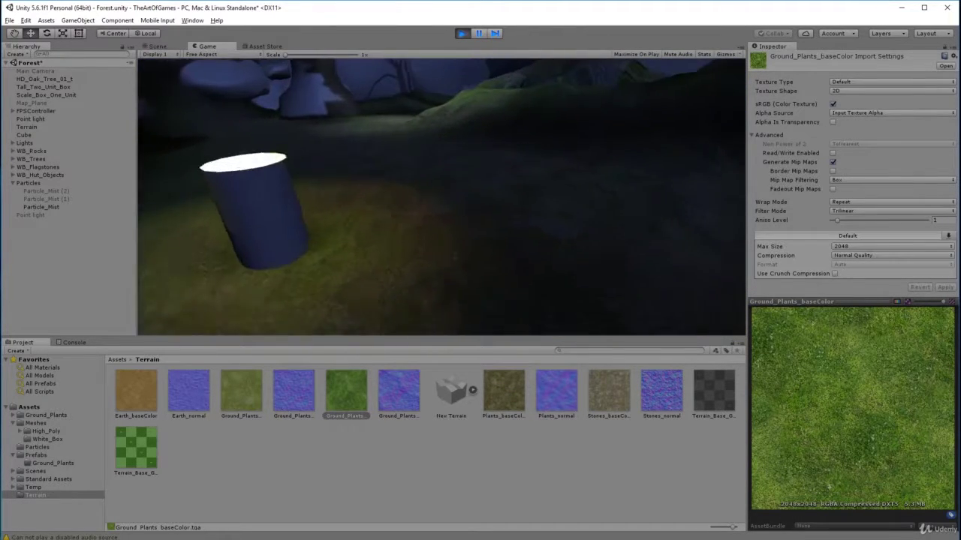
{"action": "key", "text": "w"}
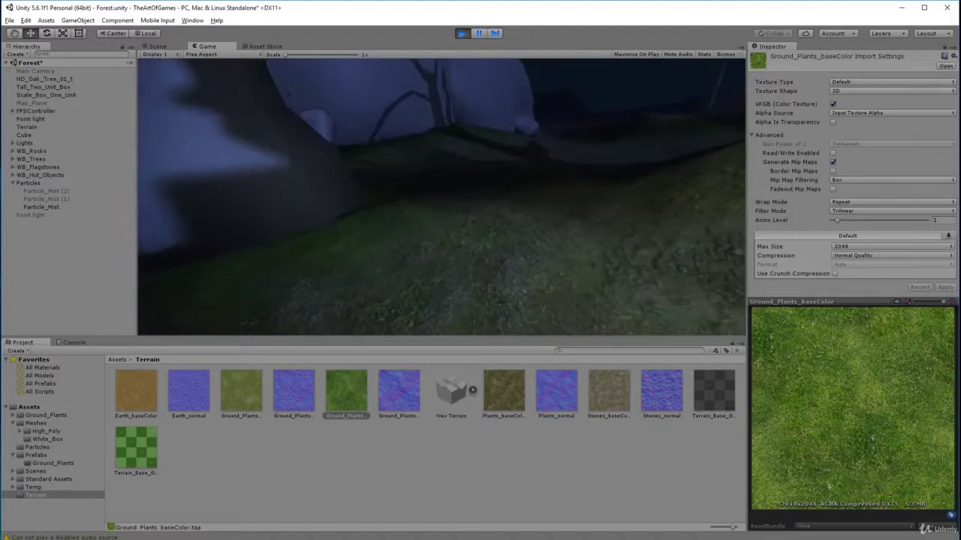
{"action": "key", "text": "w"}
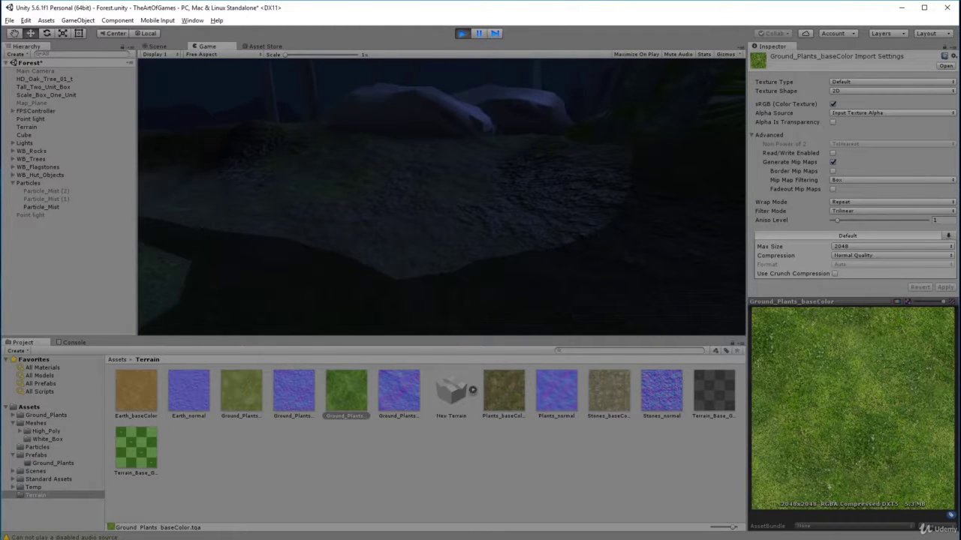
{"action": "key", "text": "w"}
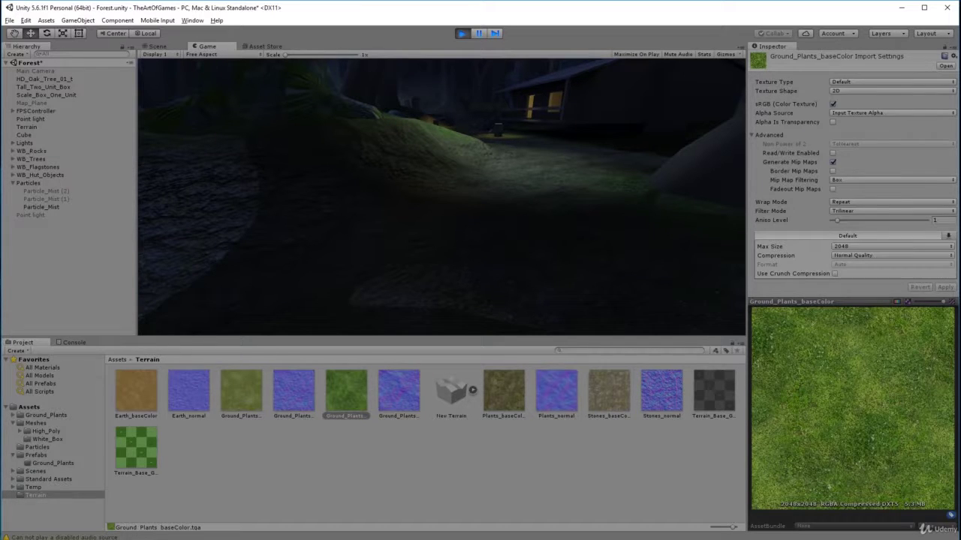
{"action": "key", "text": "w"}
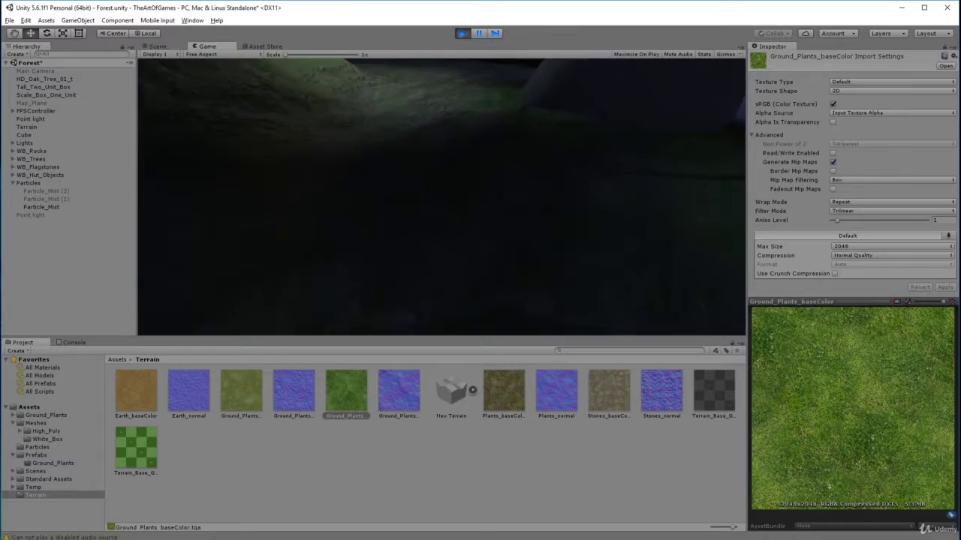